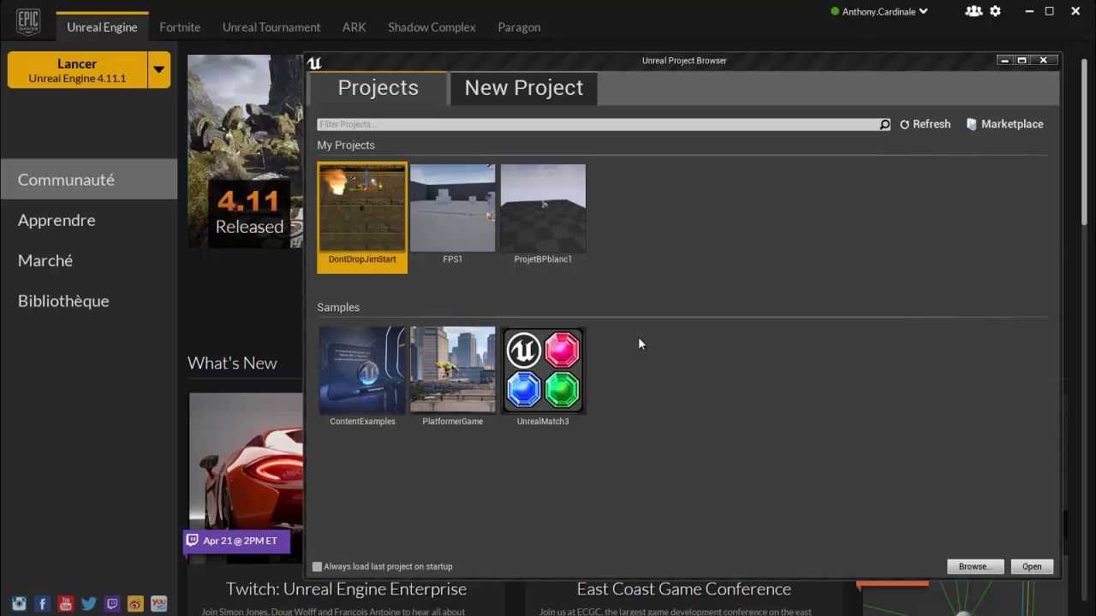
Step: Create a new Blank Blueprint project named Tuto_1 for Desktop / Console with Maximum Quality and Starter Content
left_click(524, 90)
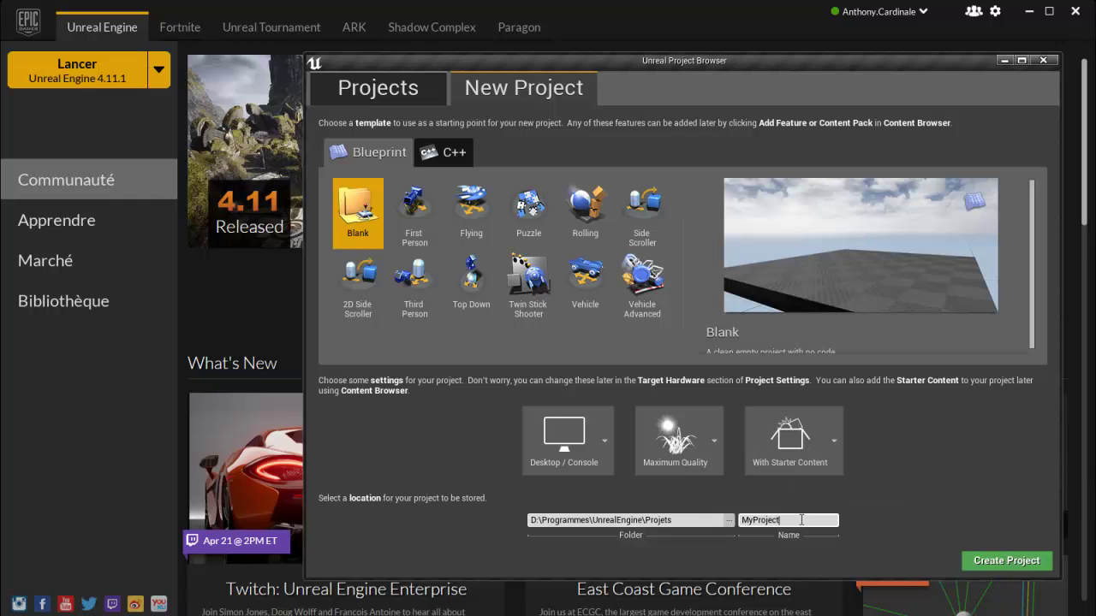
type("Tuto_1")
left_click(991, 563)
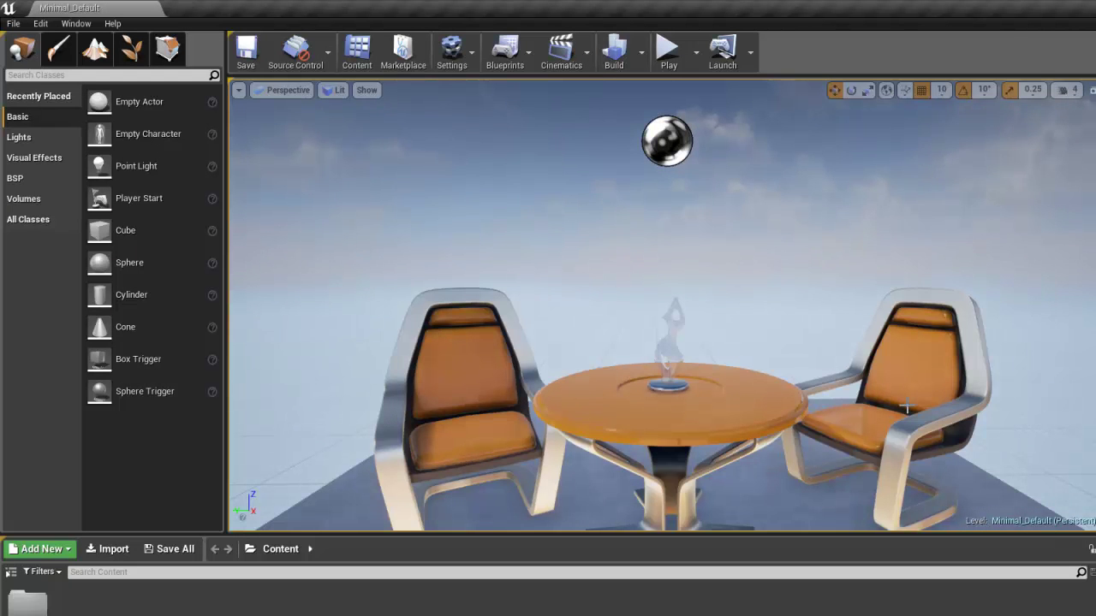
Step: Move and resize the editor window so that the whole level editor layout fits on the screen
left_click_drag(784, 9, 440, 17)
left_click_drag(879, 495, 1093, 615)
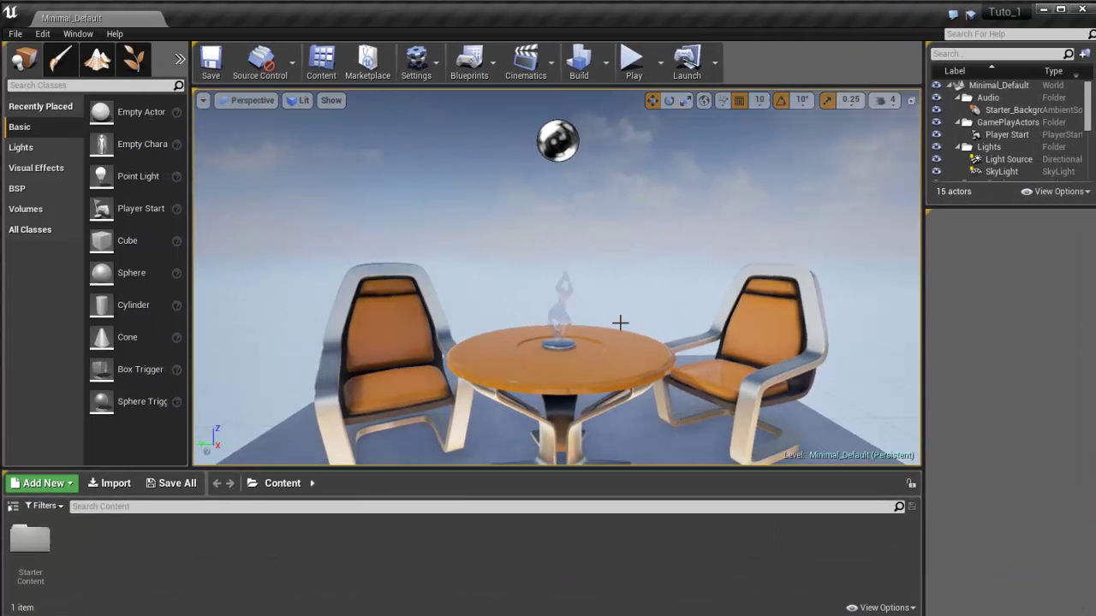
Step: Inspect the default level around the table and chairs from close up and from far away
right_click_drag(615, 294, 620, 331)
scroll(615, 294, "down", 12)
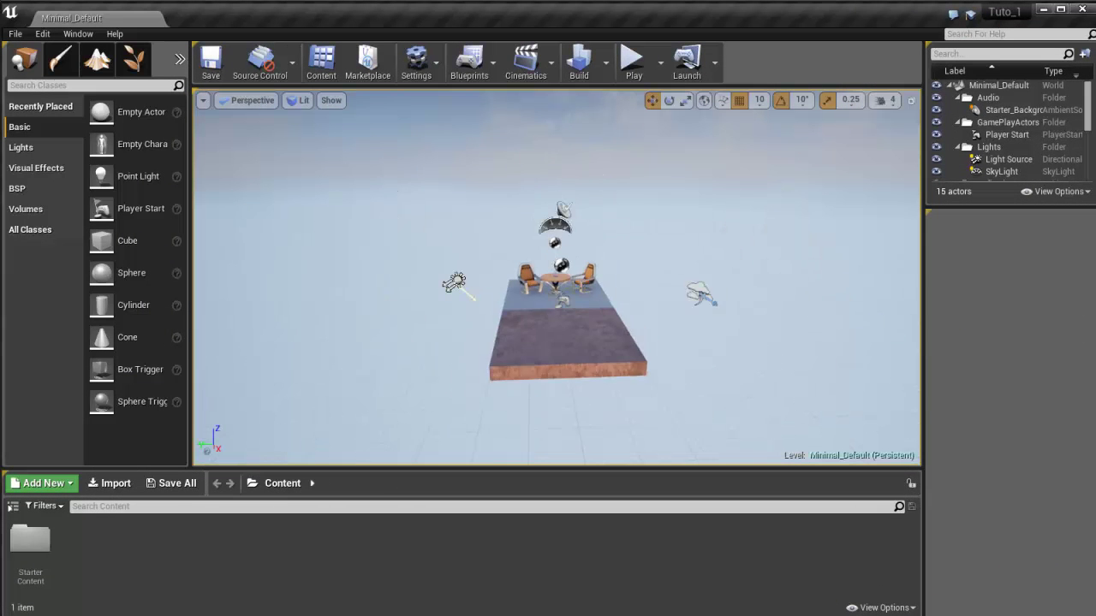
scroll(615, 294, "up", 12)
right_click_drag(530, 322, 669, 323)
scroll(669, 322, "down", 10)
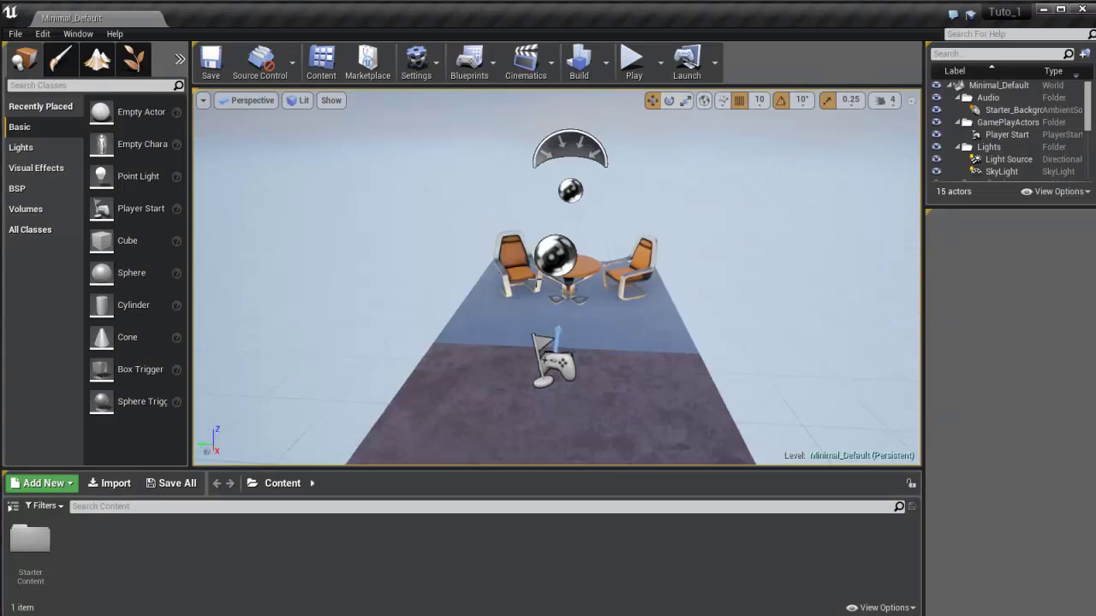
Step: Play the level in the viewport, fly around the table, chairs and floor, and end the play session
left_click(633, 62)
left_click(555, 326)
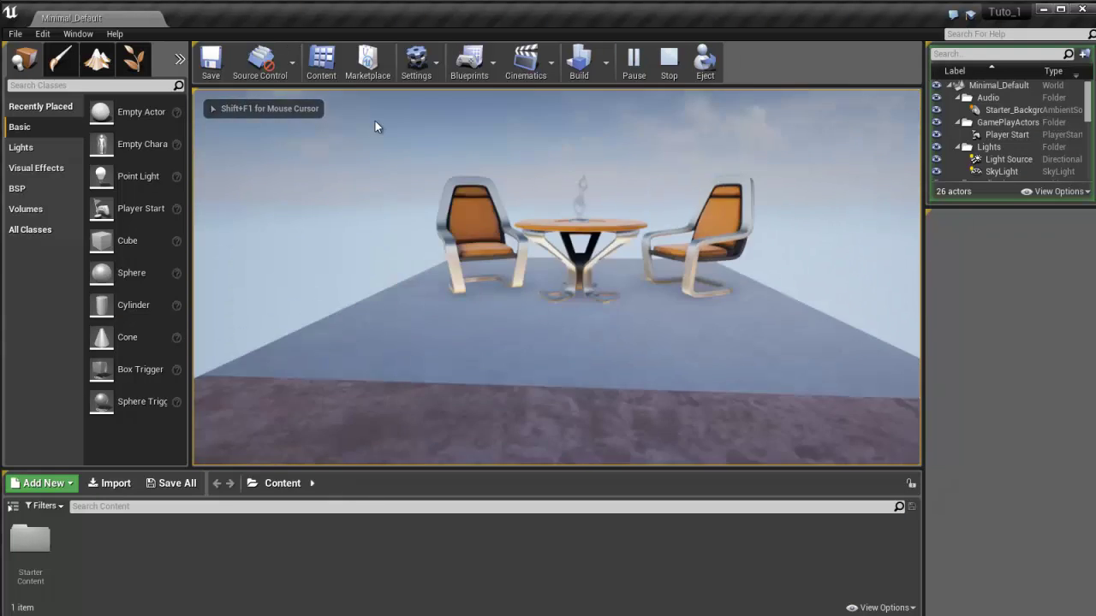
key("w")
key("s")
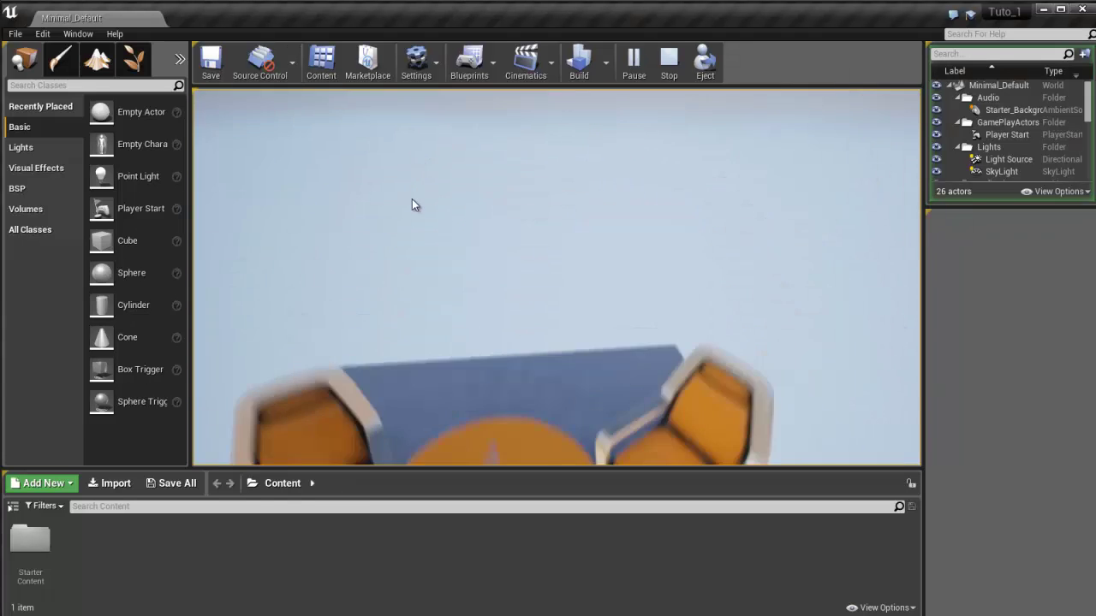
key("w")
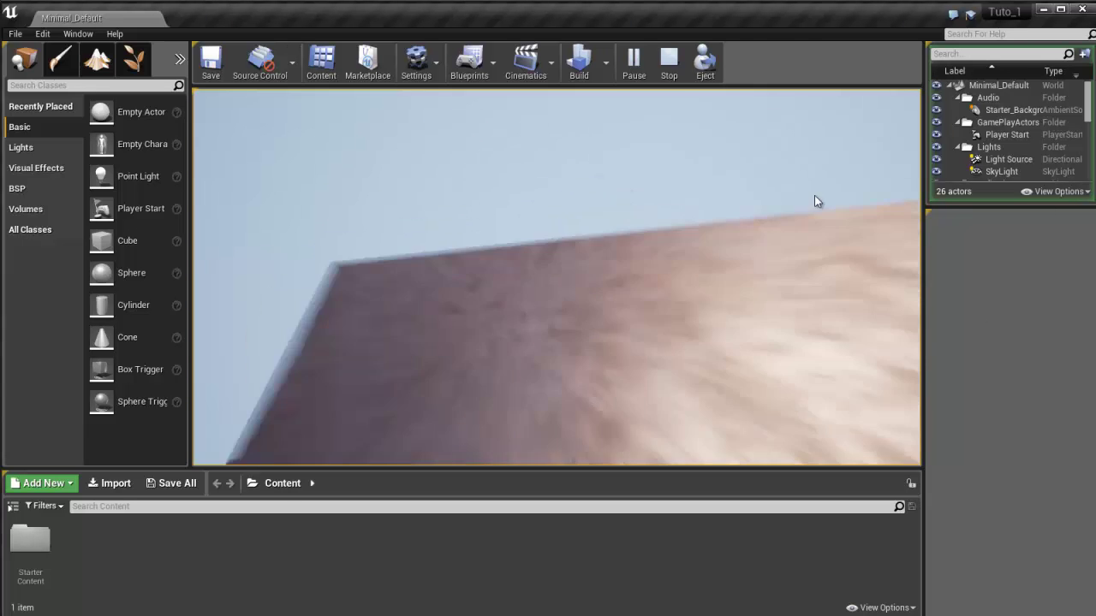
key("s")
key("w")
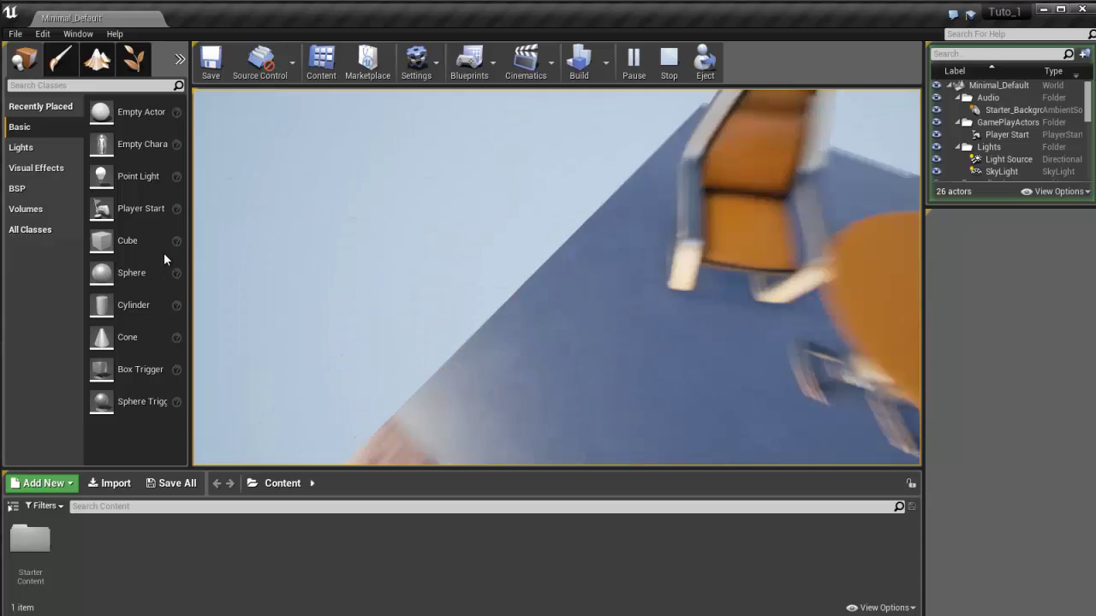
key("w")
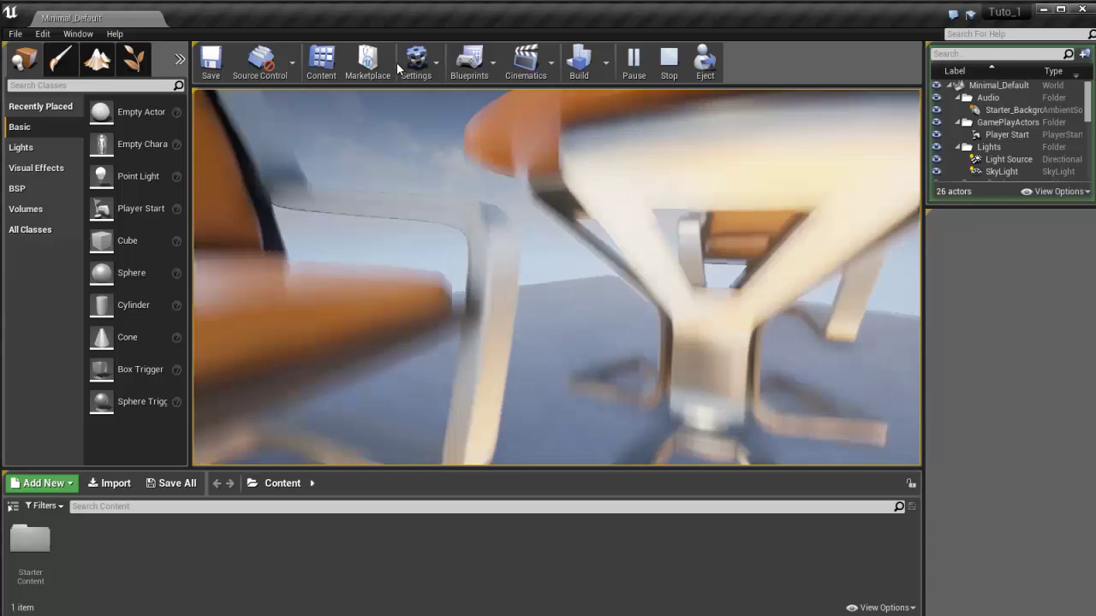
key("w")
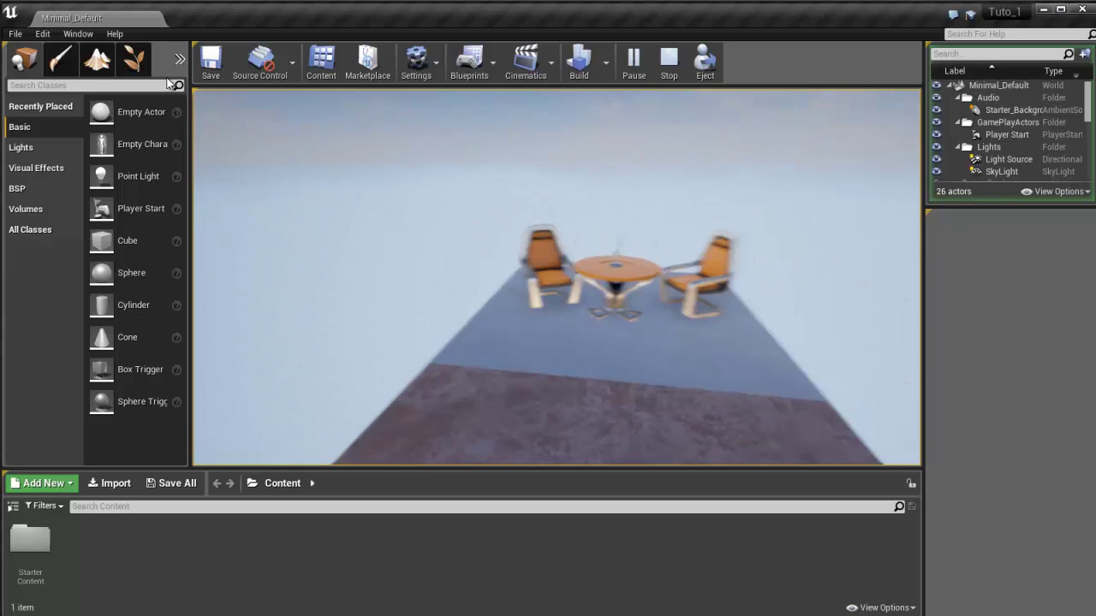
key("Escape")
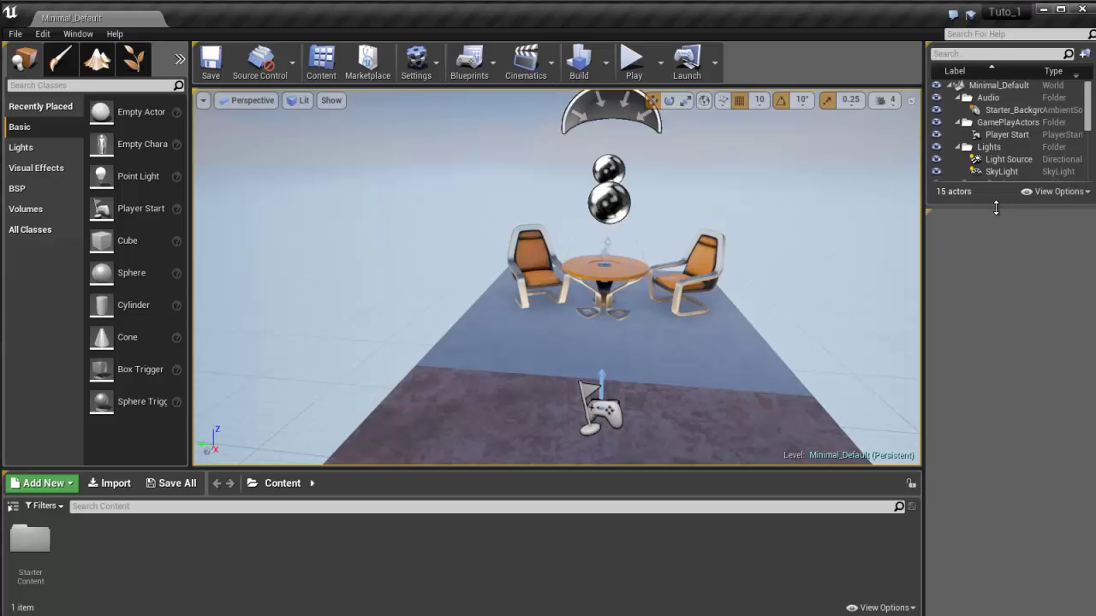
Step: Make the World Outliner taller so that it shows more of the level's actors
left_click_drag(995, 206, 995, 317)
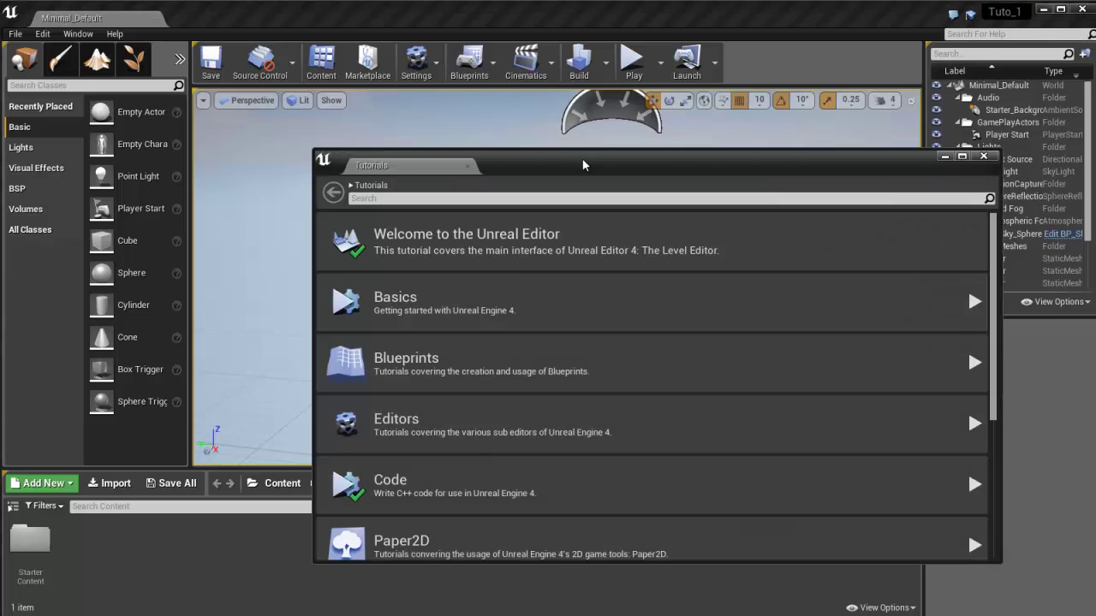
Step: Browse the list of available editor tutorials from Welcome to the Unreal Editor down to Mobile
left_click_drag(584, 164, 543, 98)
scroll(525, 240, "down", 4)
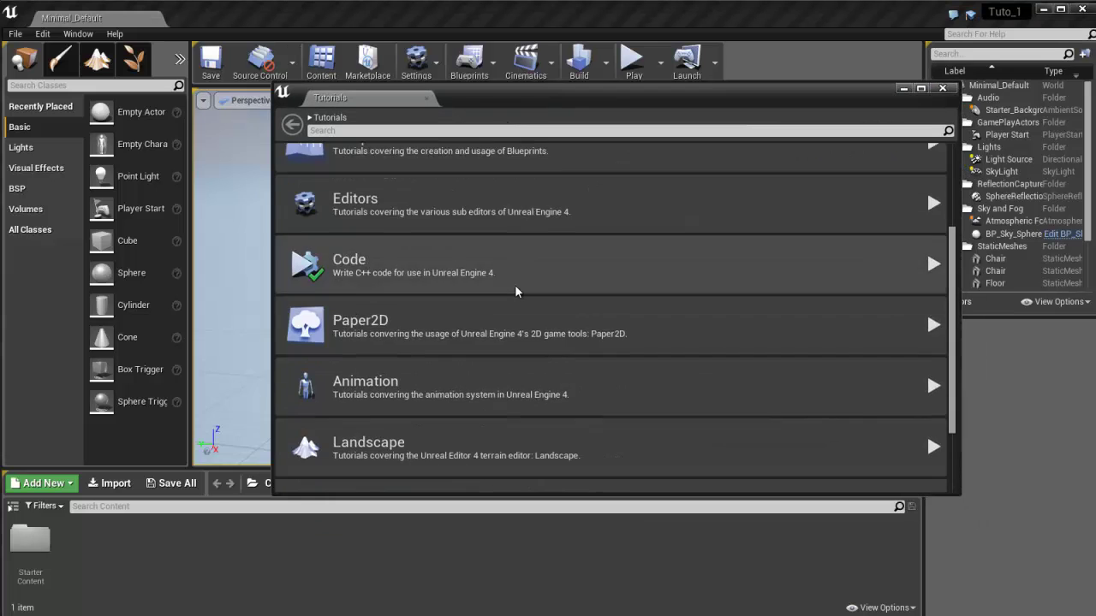
scroll(513, 290, "up", 3)
scroll(504, 282, "down", 5)
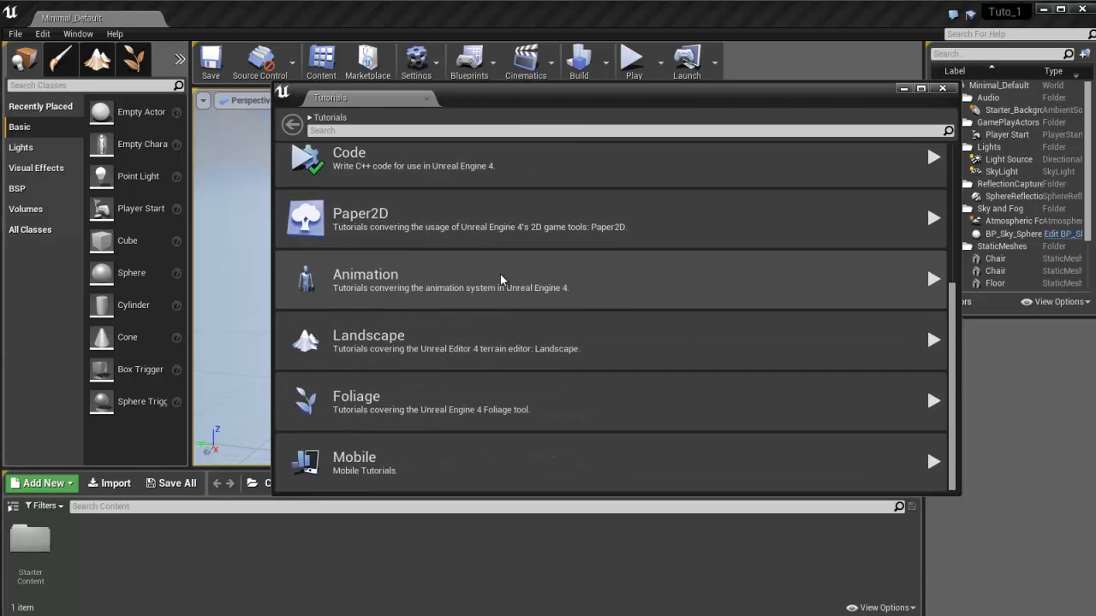
left_click_drag(953, 365, 954, 192)
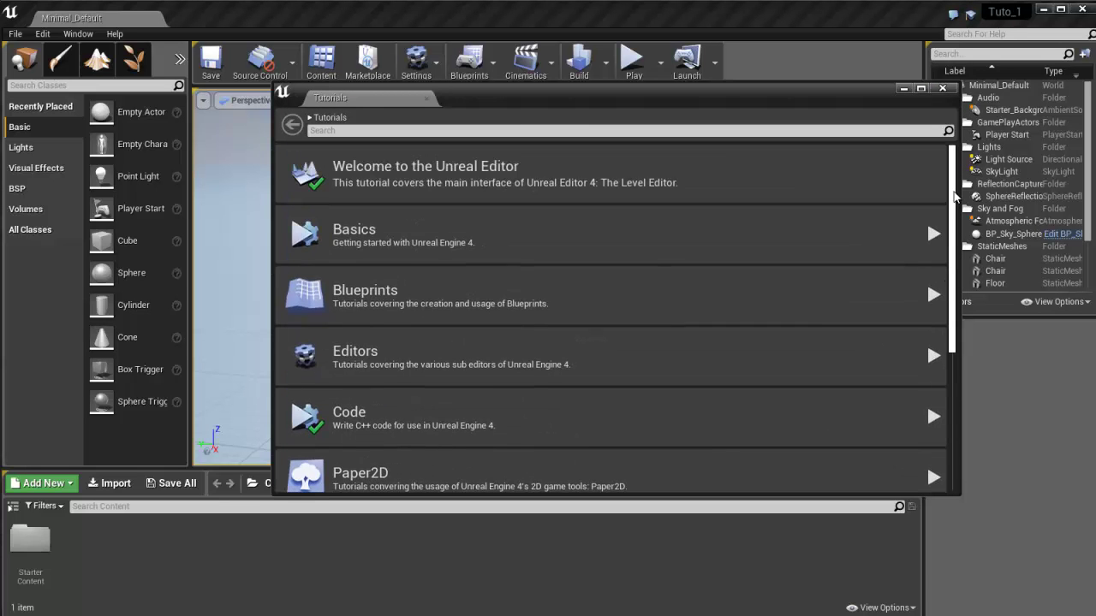
Step: Start the Welcome to the Unreal Editor tutorial and read its pages up to the Modes Panel
left_click(469, 172)
left_click(717, 333)
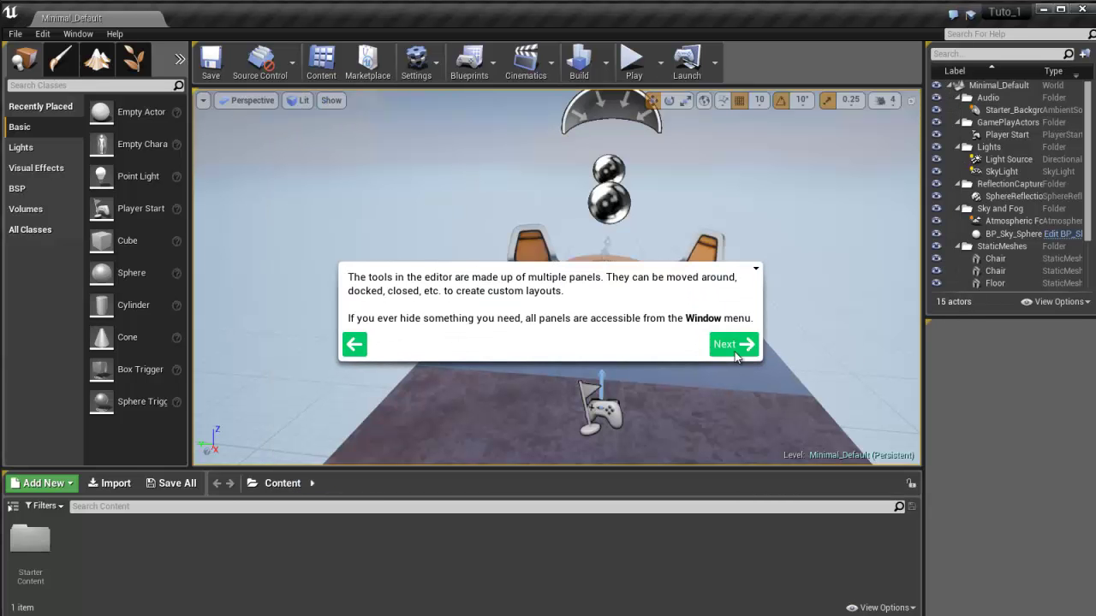
left_click(735, 346)
left_click(732, 341)
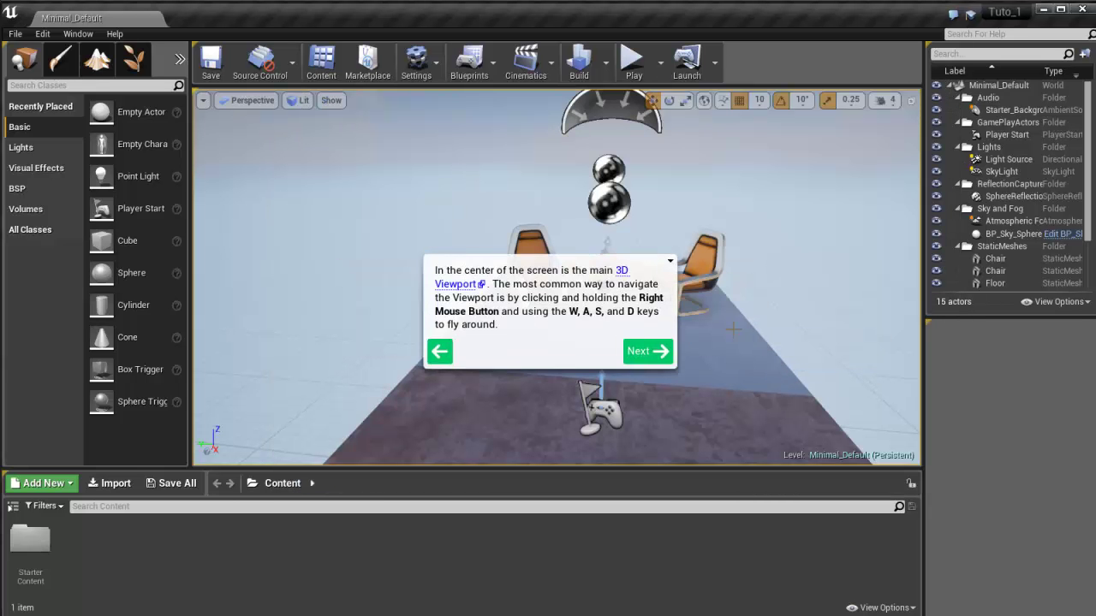
left_click(655, 356)
left_click(889, 216)
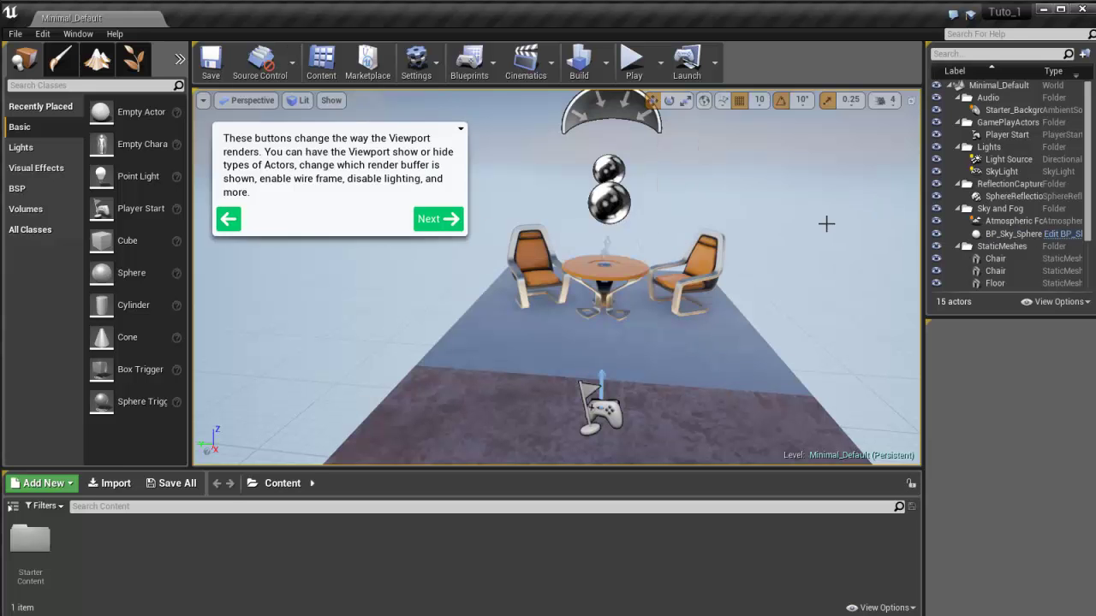
left_click(438, 219)
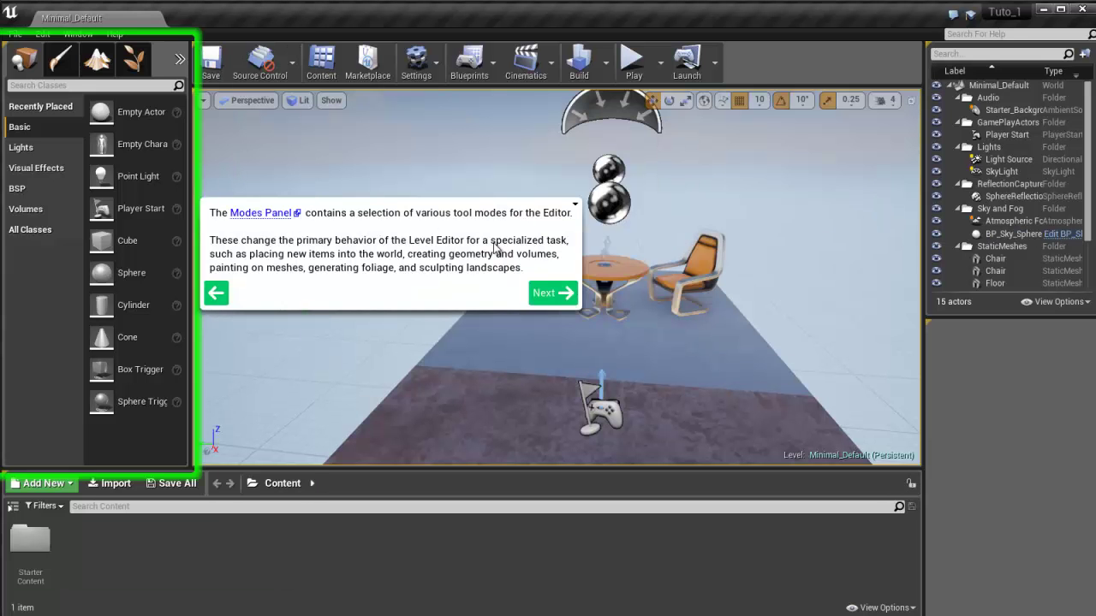
Step: Advance the tutorial through the Content Browser, Scene Outliner, Toolbar and Menu Bar pages, and exit it
left_click(521, 290)
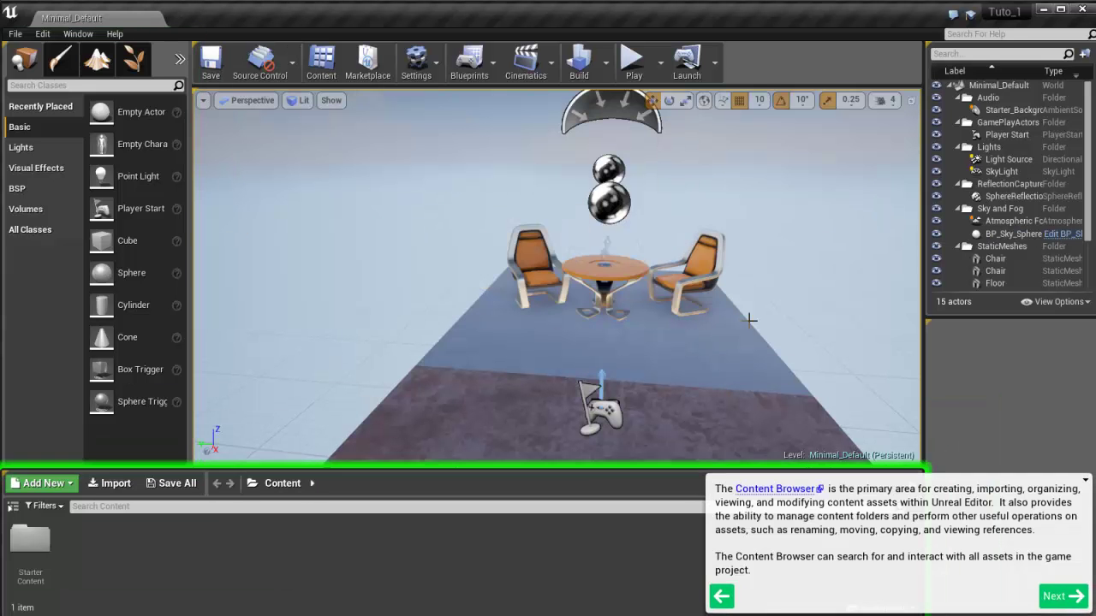
left_click(1056, 589)
left_click(882, 521)
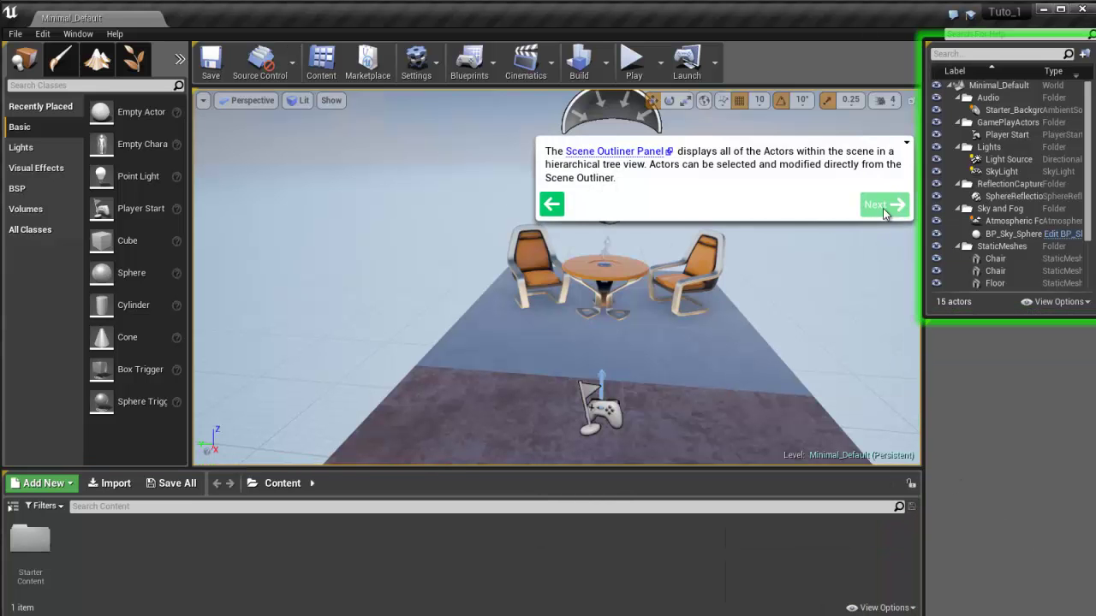
left_click(883, 209)
left_click(886, 209)
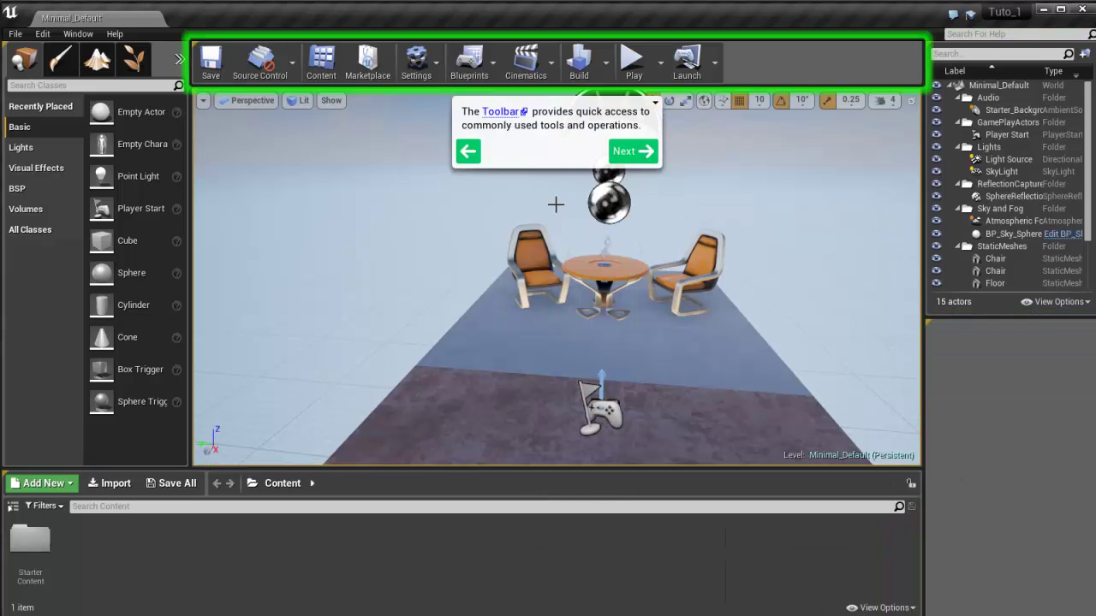
left_click(648, 145)
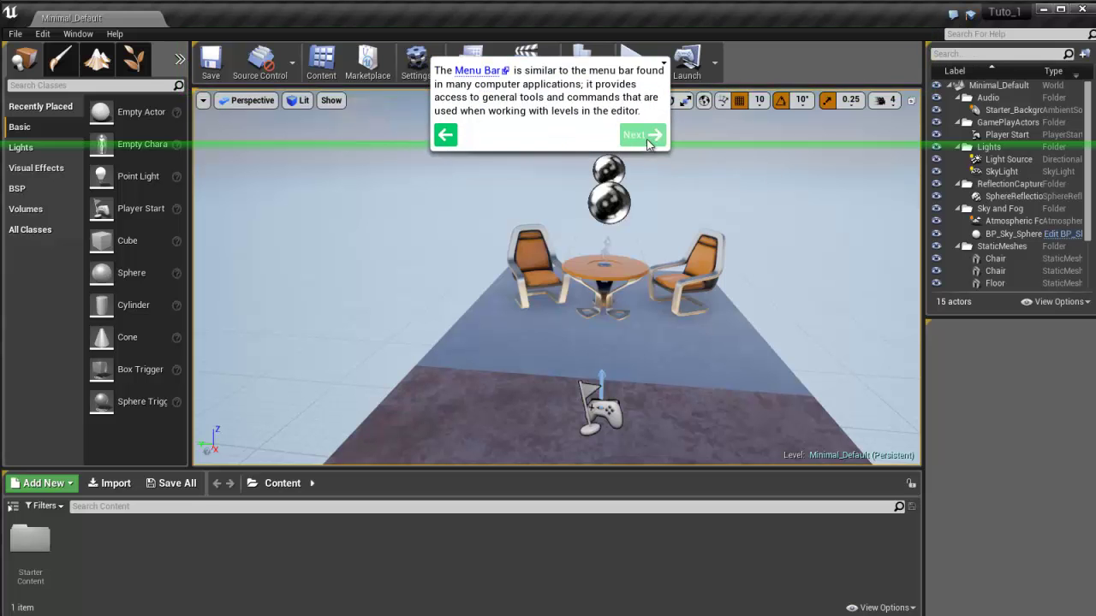
left_click(669, 62)
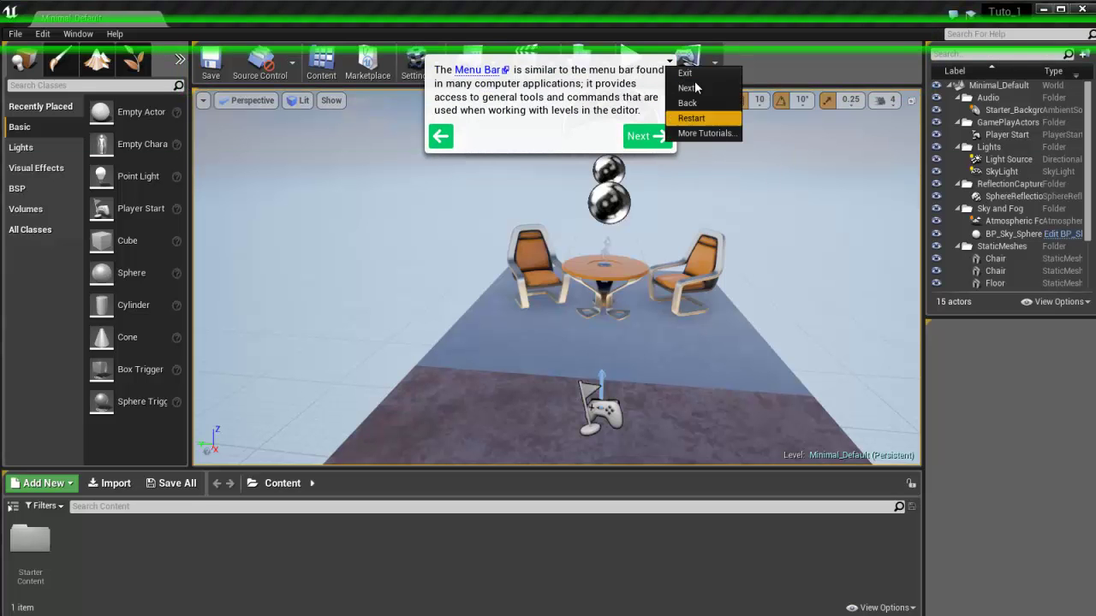
left_click(686, 74)
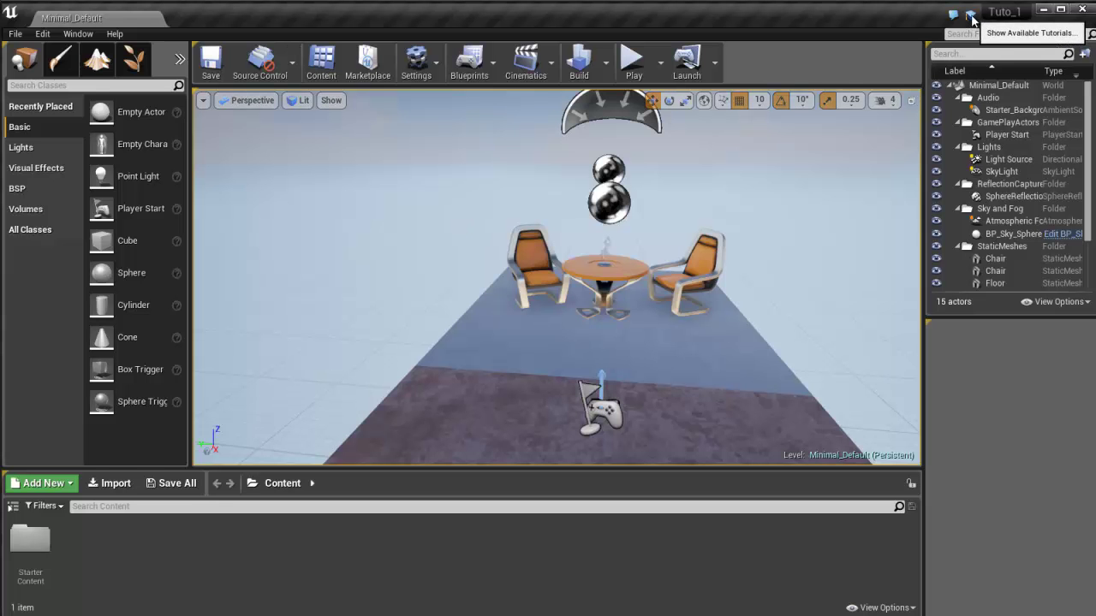
Step: Review the level and project file commands, the editing and configuration commands, and the list of available editor windows
right_click_drag(752, 212, 701, 200)
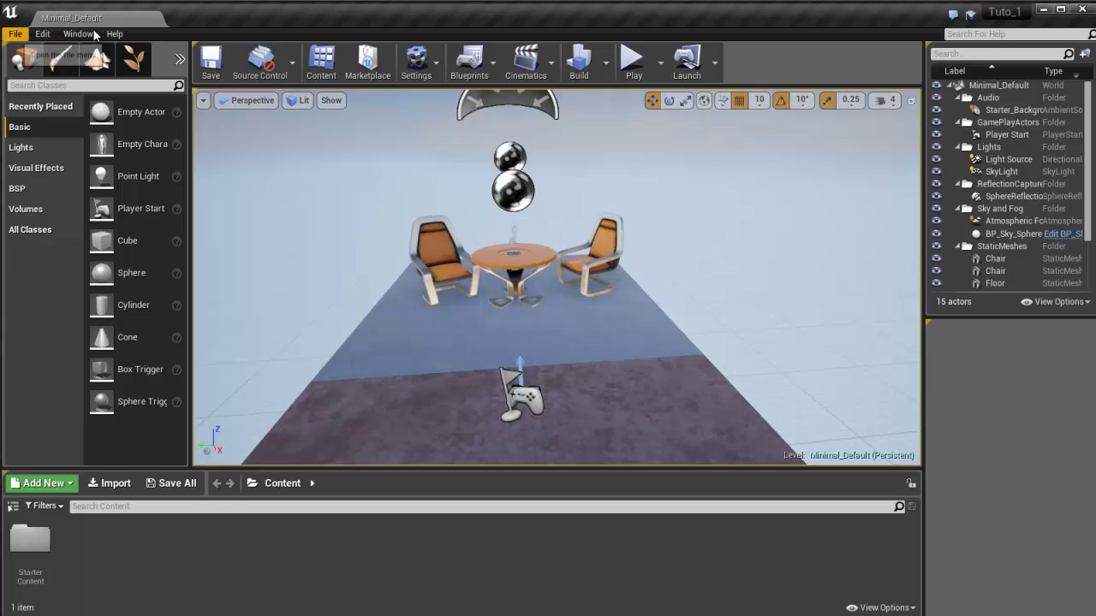
left_click(19, 36)
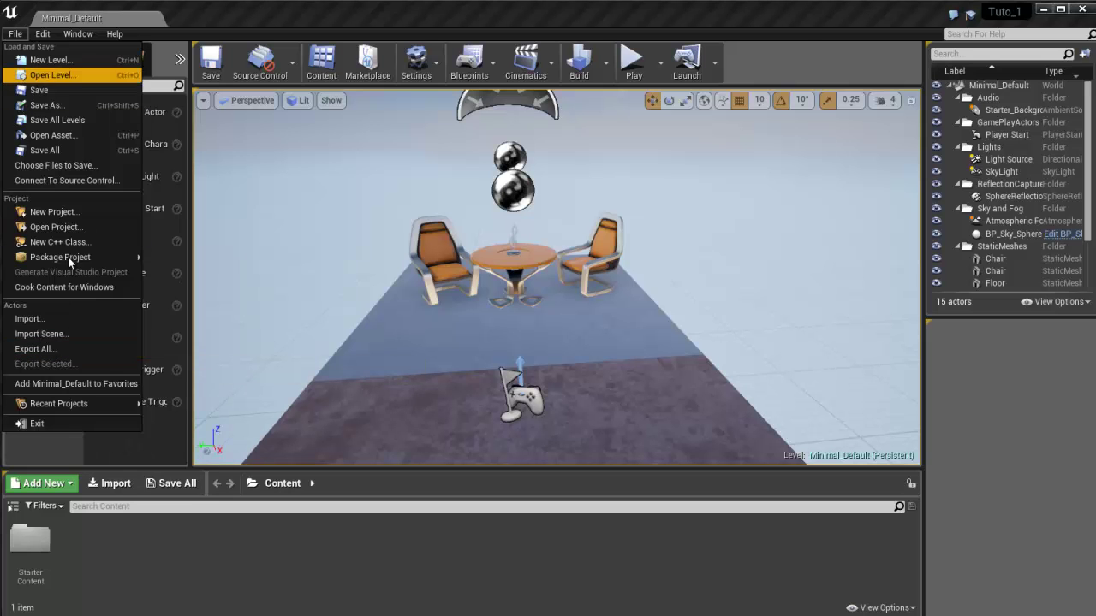
mouse_move(38, 36)
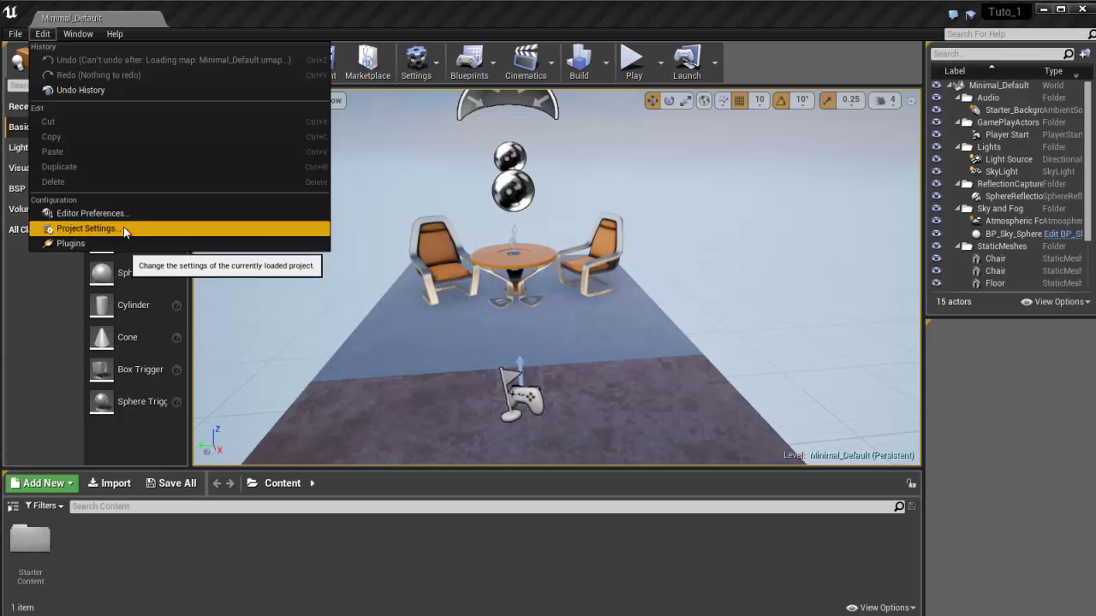
left_click(67, 36)
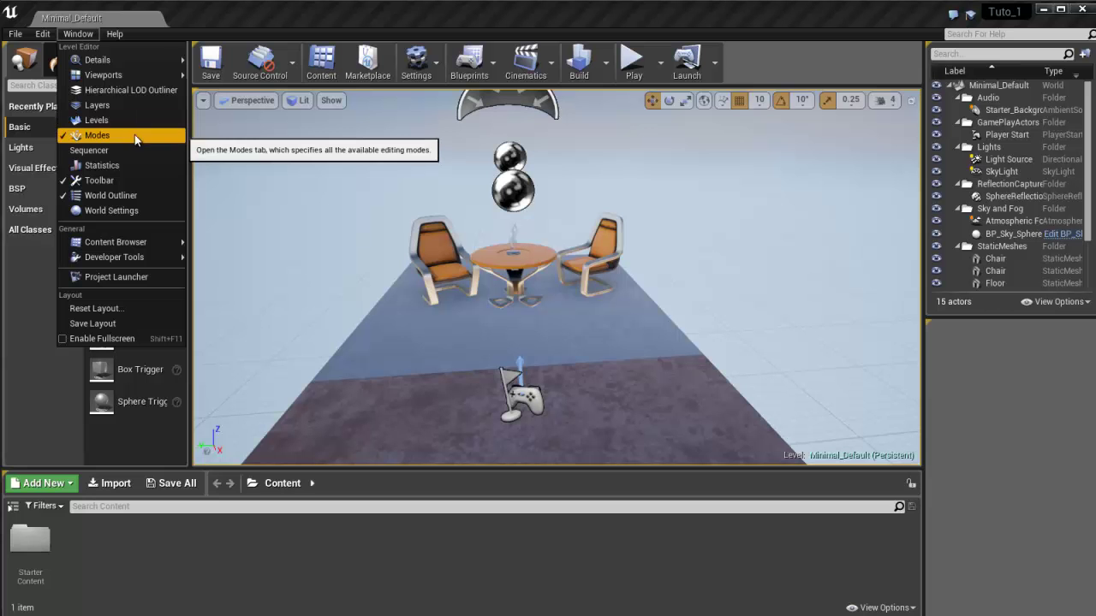
left_click(264, 12)
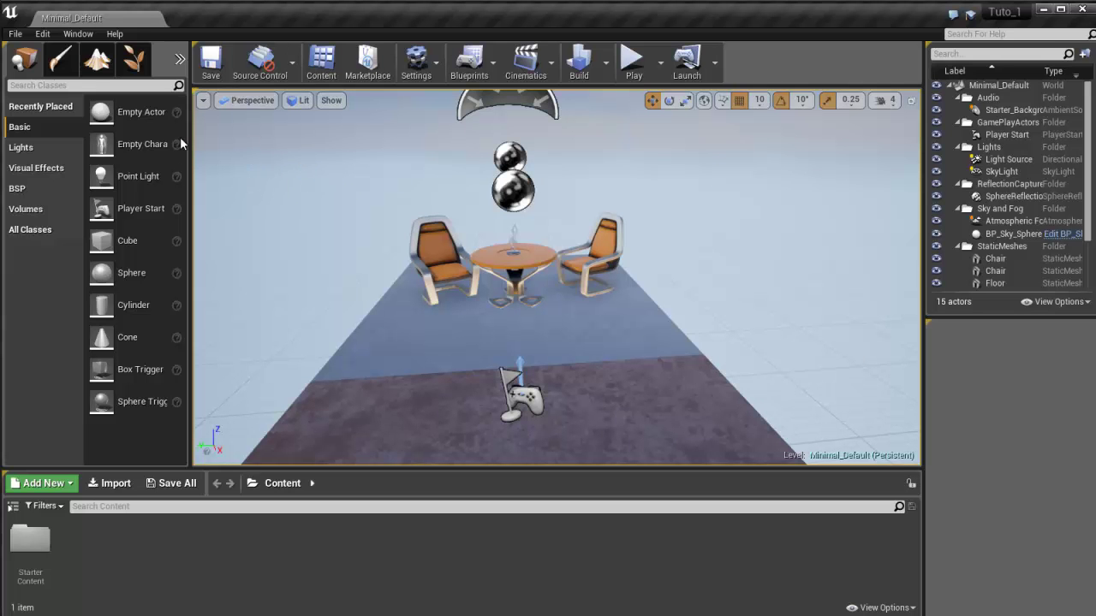
Step: Show the hidden title tabs of the Modes, Toolbar, Viewport 1, World Outliner, Details and Content Browser areas
left_click(5, 45)
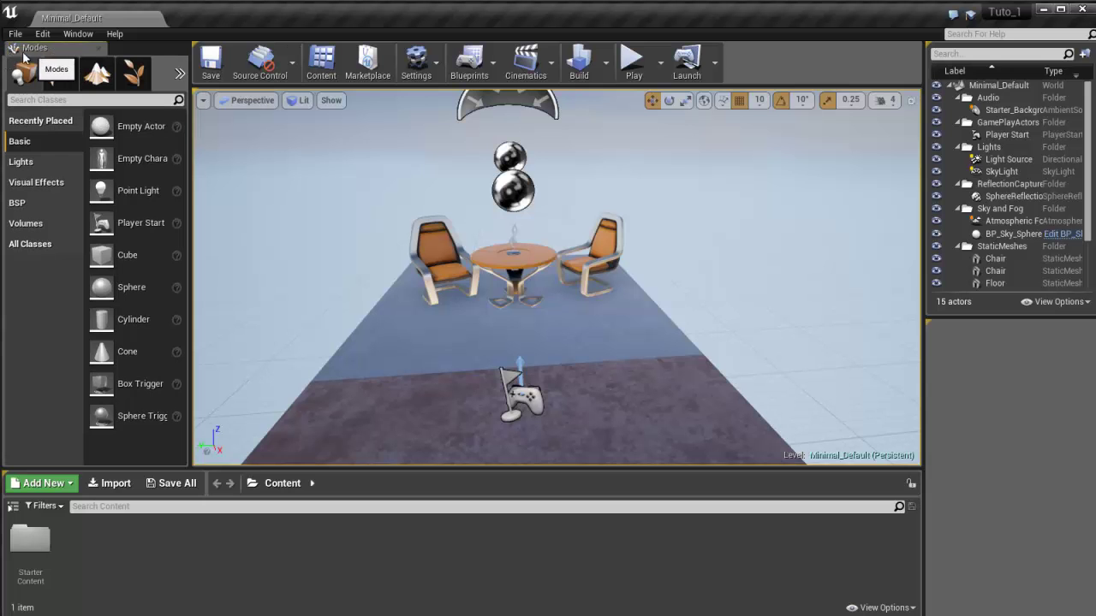
left_click(196, 47)
left_click(197, 105)
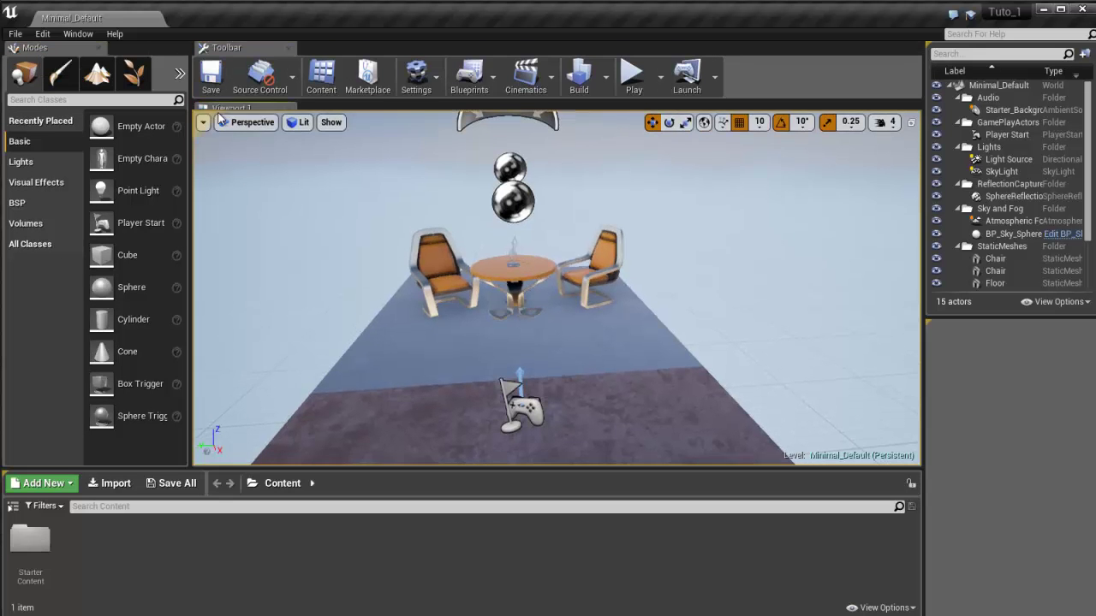
left_click(930, 44)
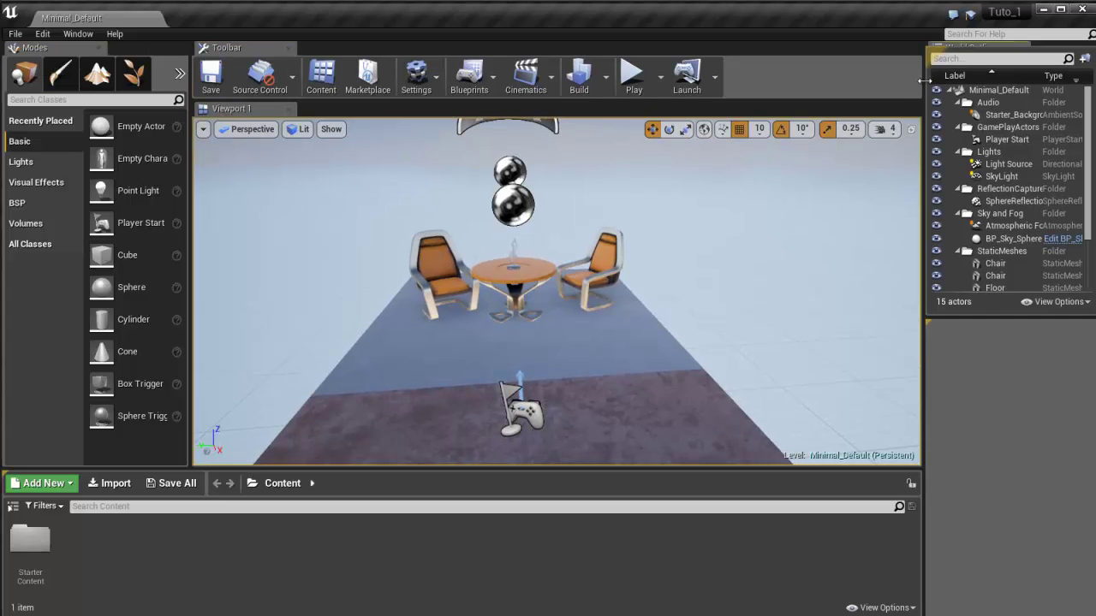
left_click(929, 321)
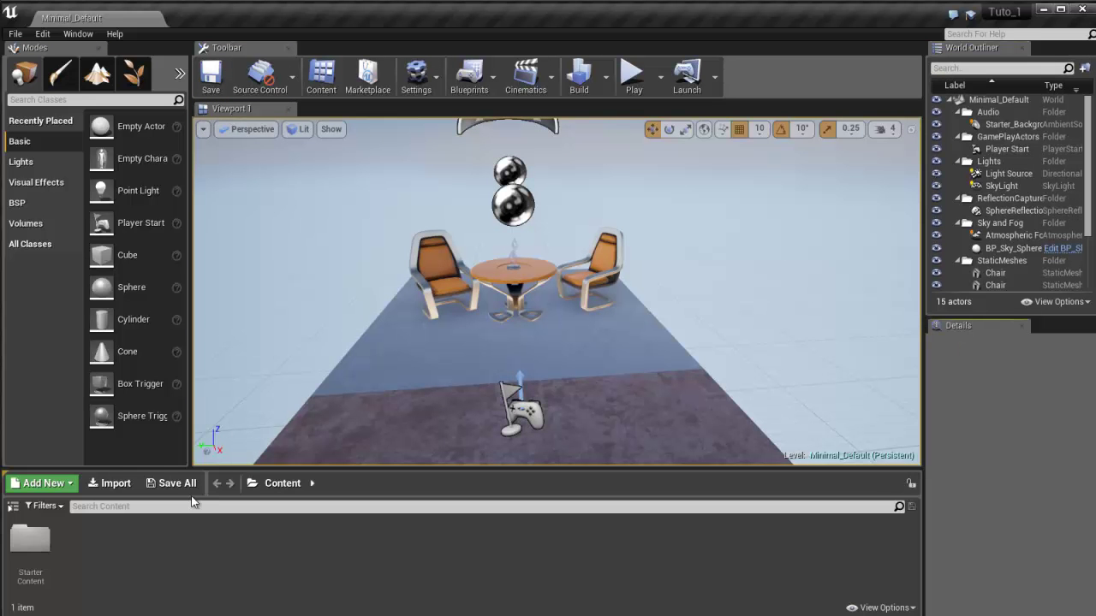
left_click(5, 473)
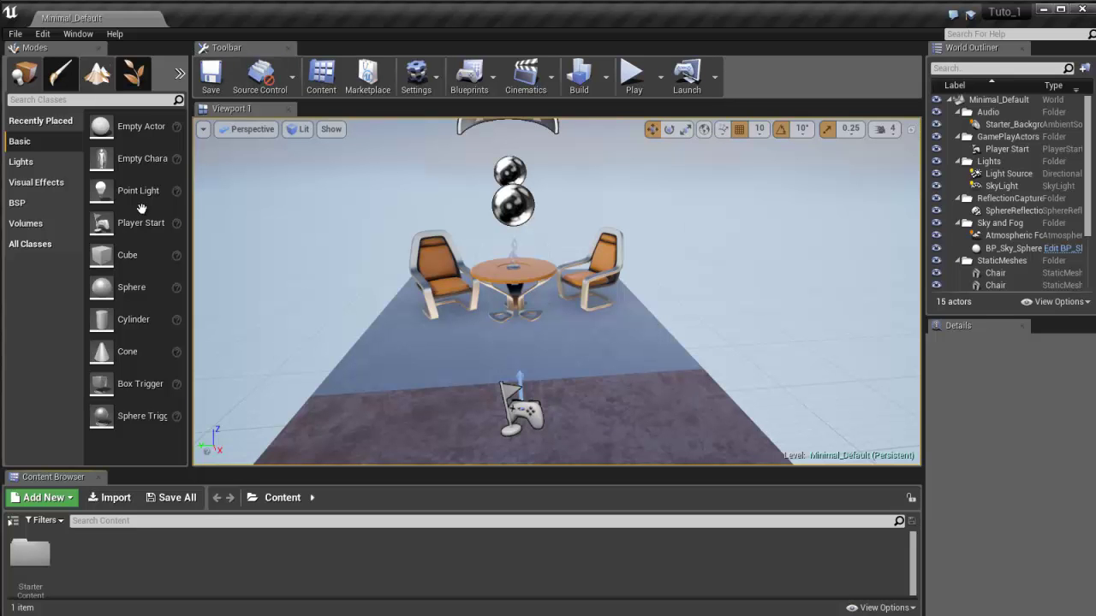
Step: Hide the title tab of Viewport 1 and restore it
right_click(228, 109)
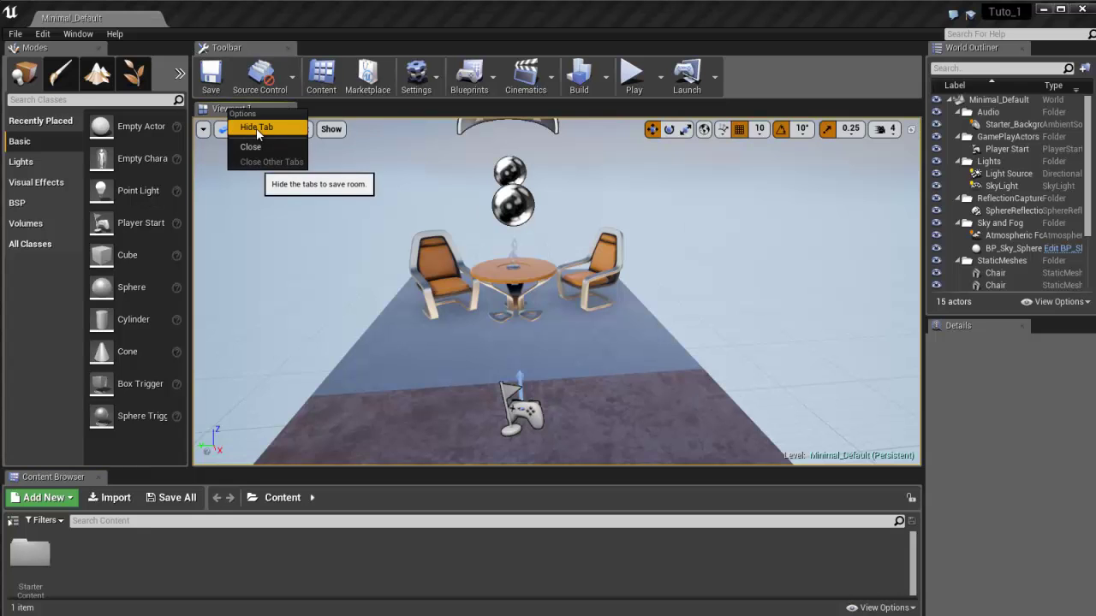
left_click(365, 24)
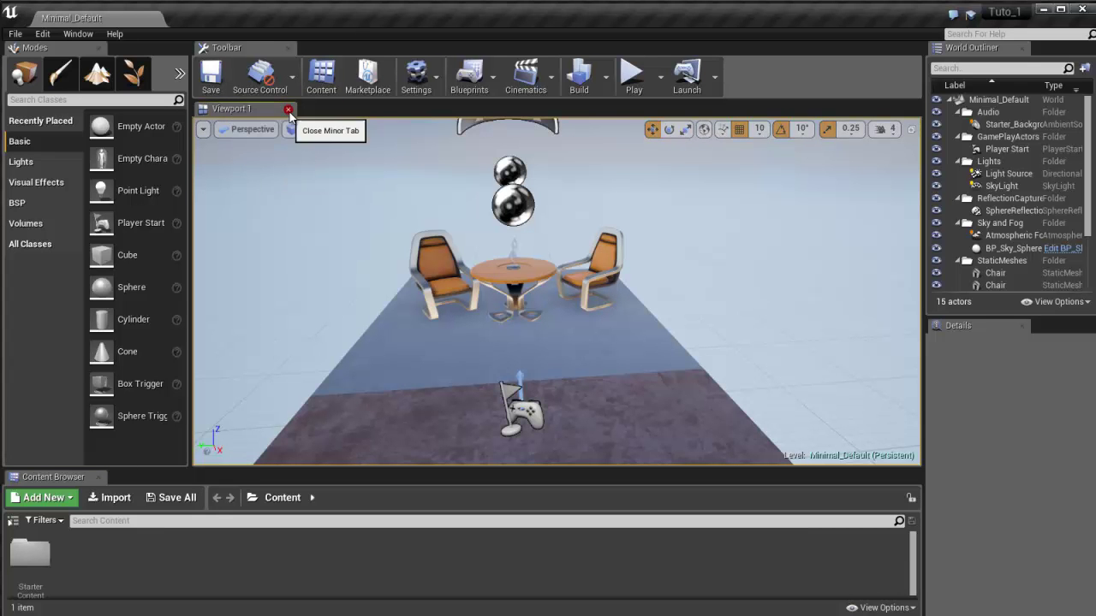
right_click(231, 116)
left_click(250, 129)
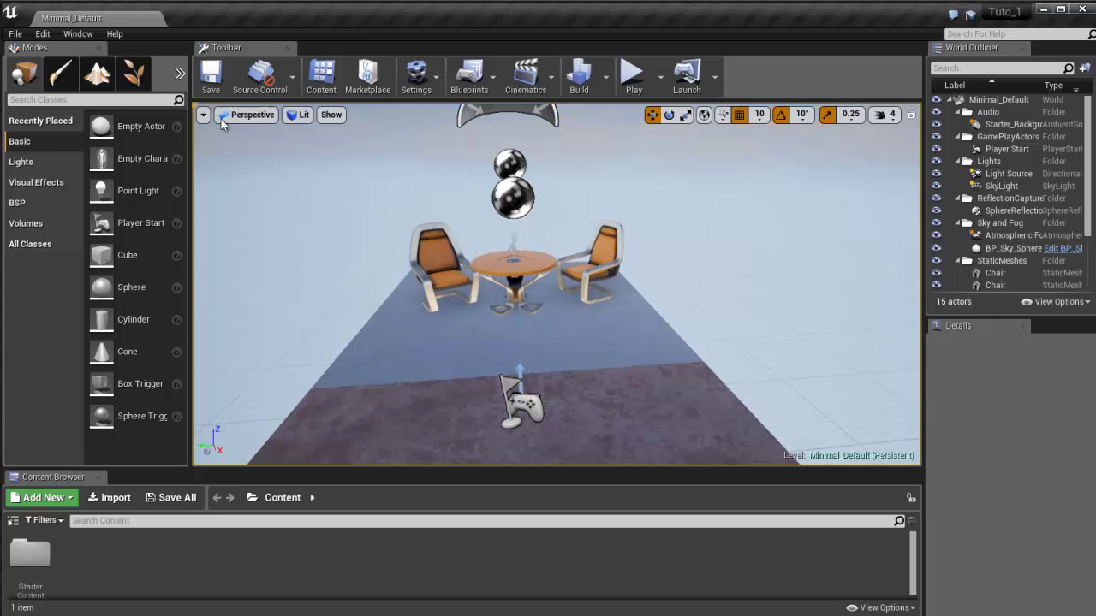
left_click(196, 108)
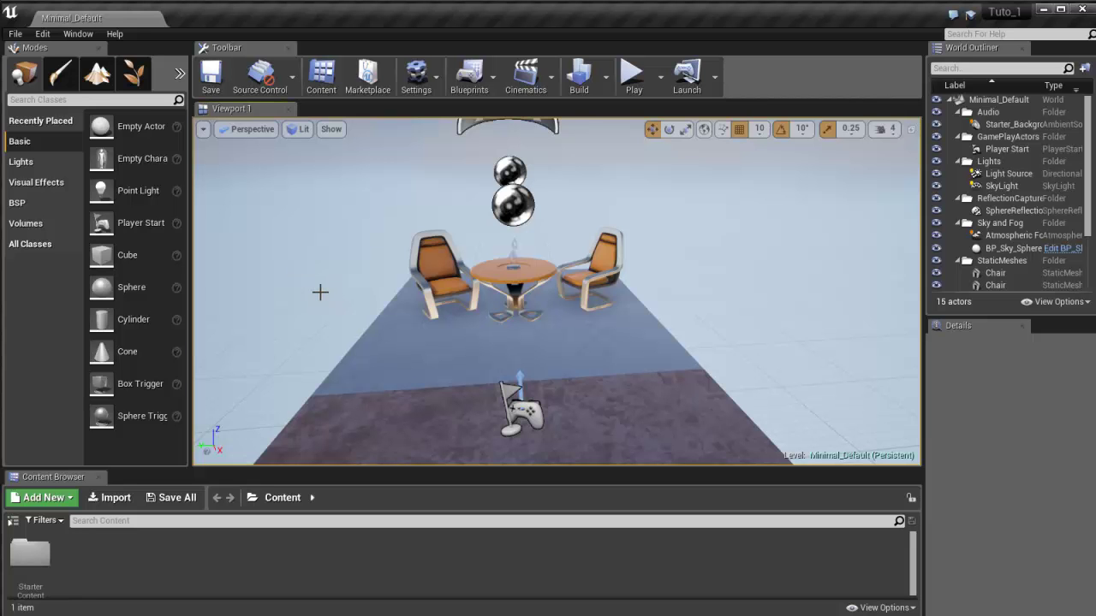
Step: Look through the placeable classes in the Basic, Lights, Visual Effects, BSP and Volumes categories
left_click(21, 162)
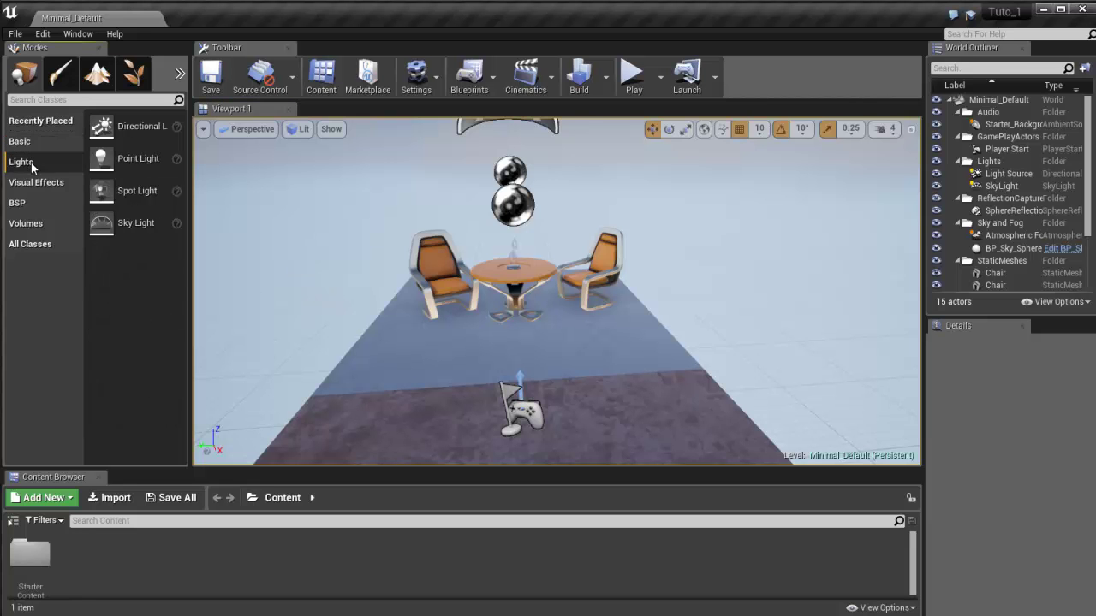
left_click(37, 184)
left_click(26, 142)
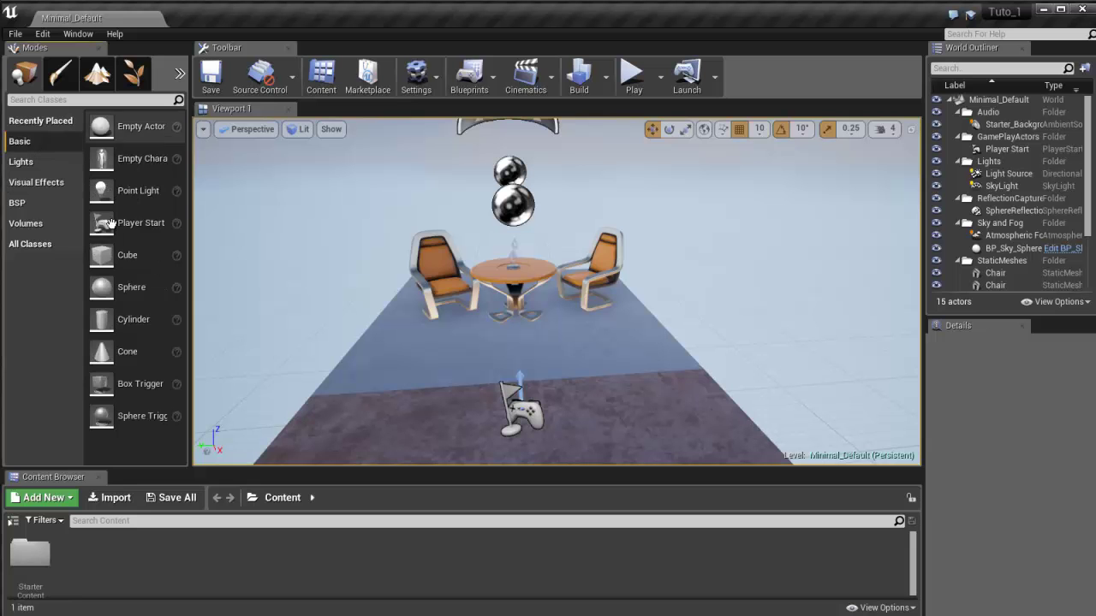
left_click(23, 162)
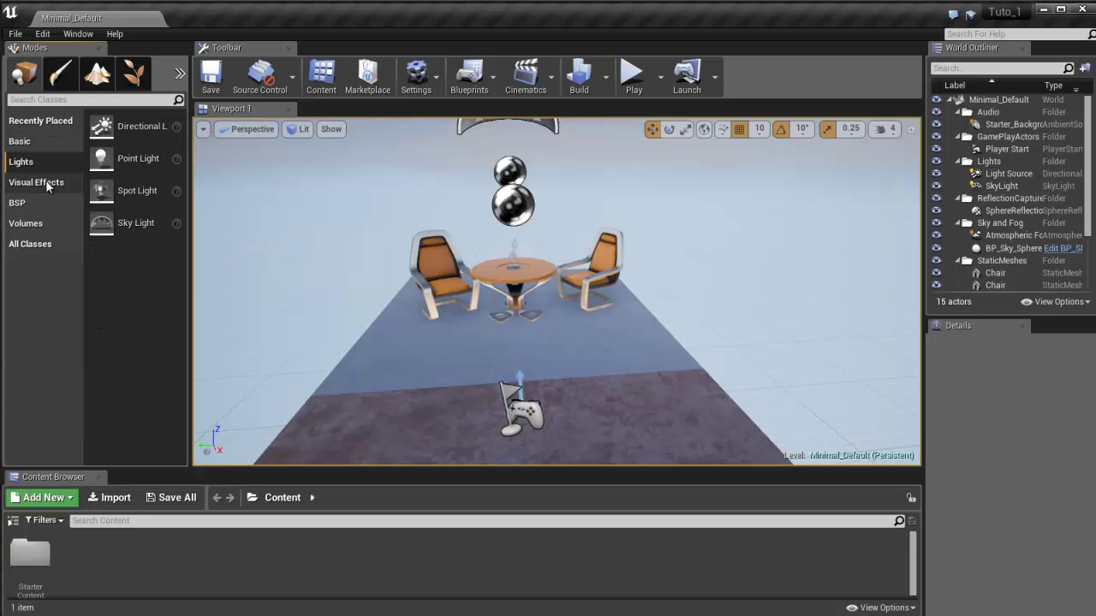
left_click(45, 182)
left_click(41, 202)
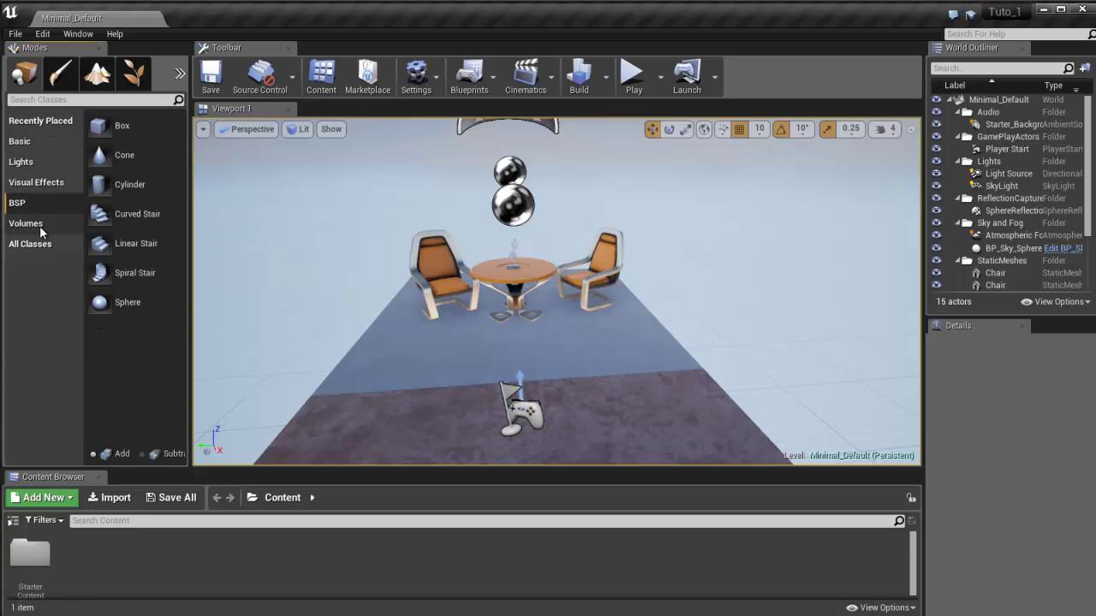
left_click(39, 225)
left_click(36, 205)
left_click(31, 223)
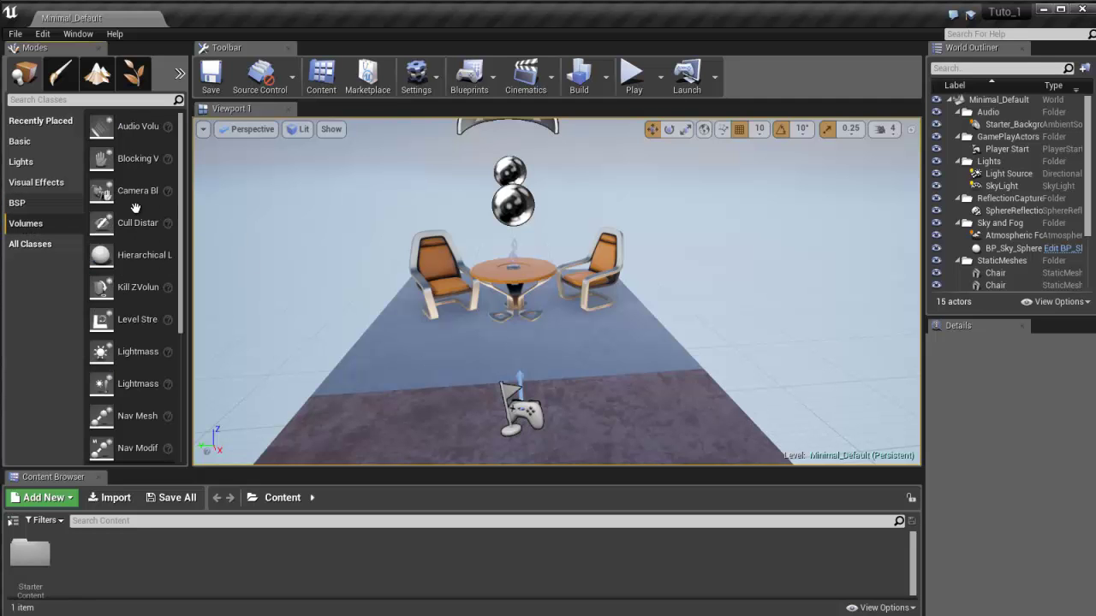
left_click(39, 244)
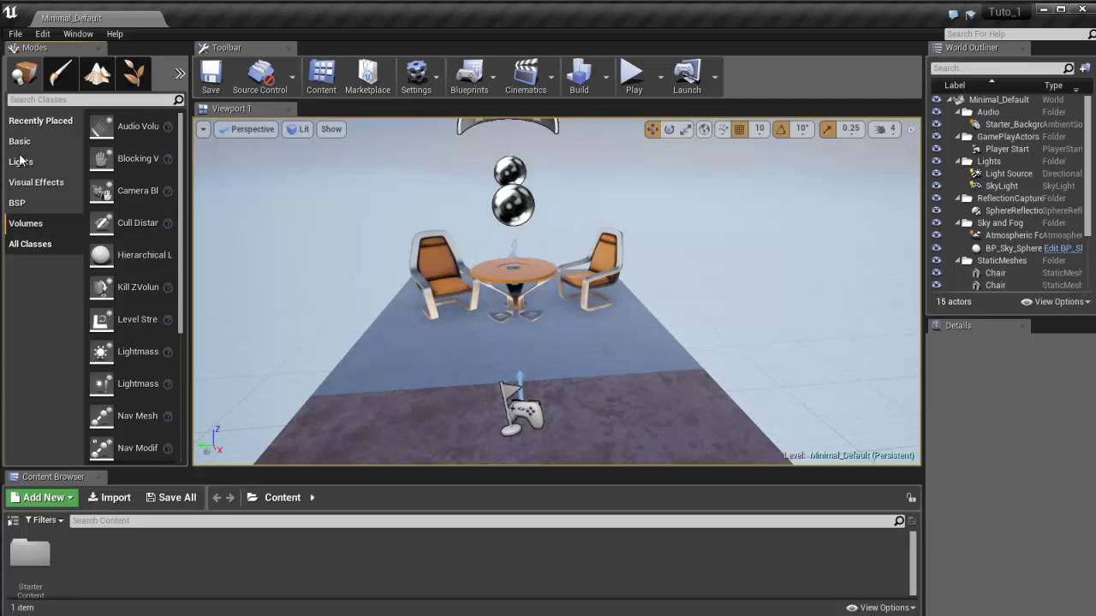
Step: Place a basic Cube on the floor near the player start, raised to a Z location of 80, and delete it
left_click(34, 147)
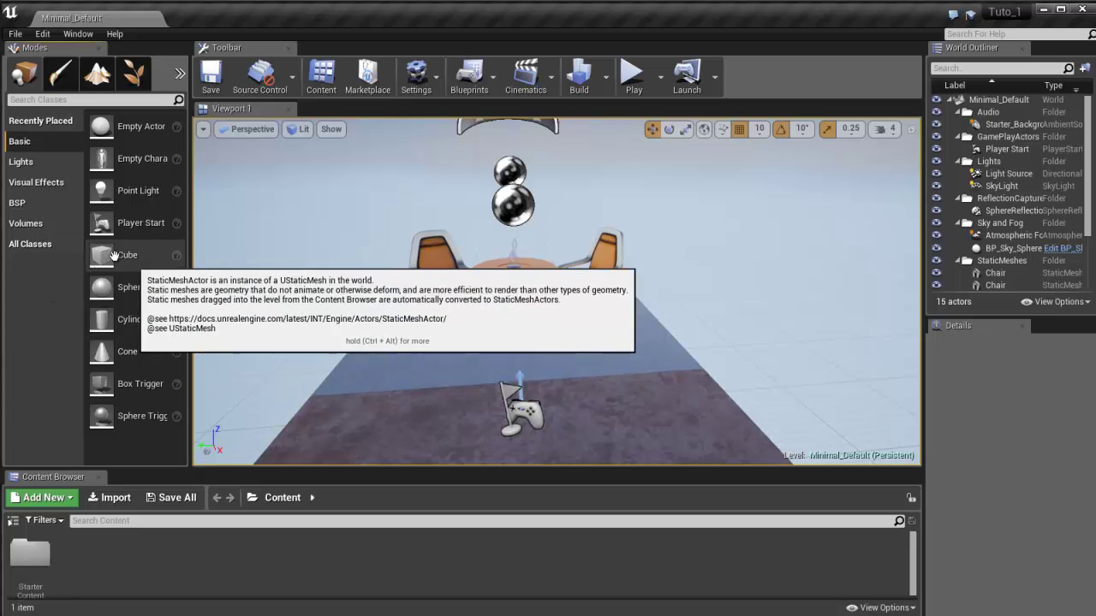
left_click_drag(114, 257, 408, 355)
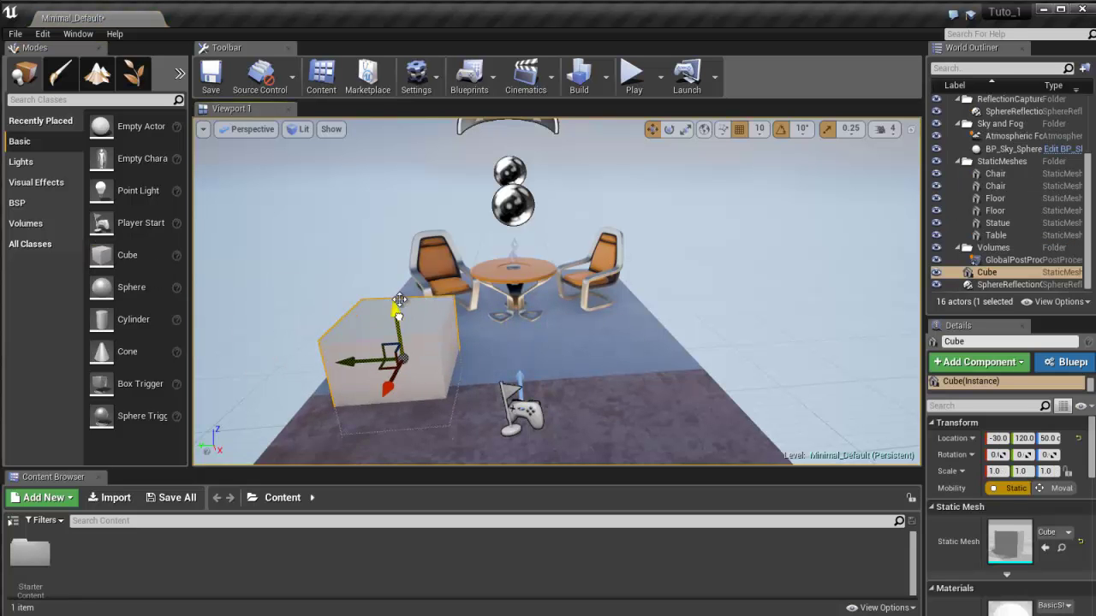
mouse_move(399, 300)
left_mouse_down()
mouse_move(384, 193)
mouse_move(391, 250)
mouse_move(391, 224)
mouse_move(420, 283)
mouse_move(394, 282)
left_mouse_up()
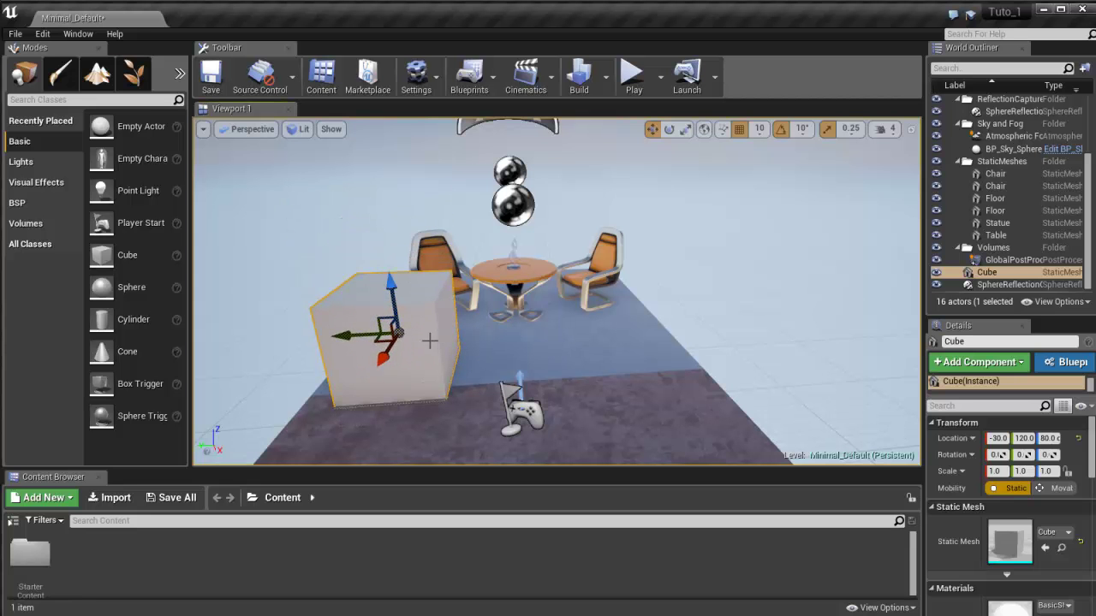
key("Delete")
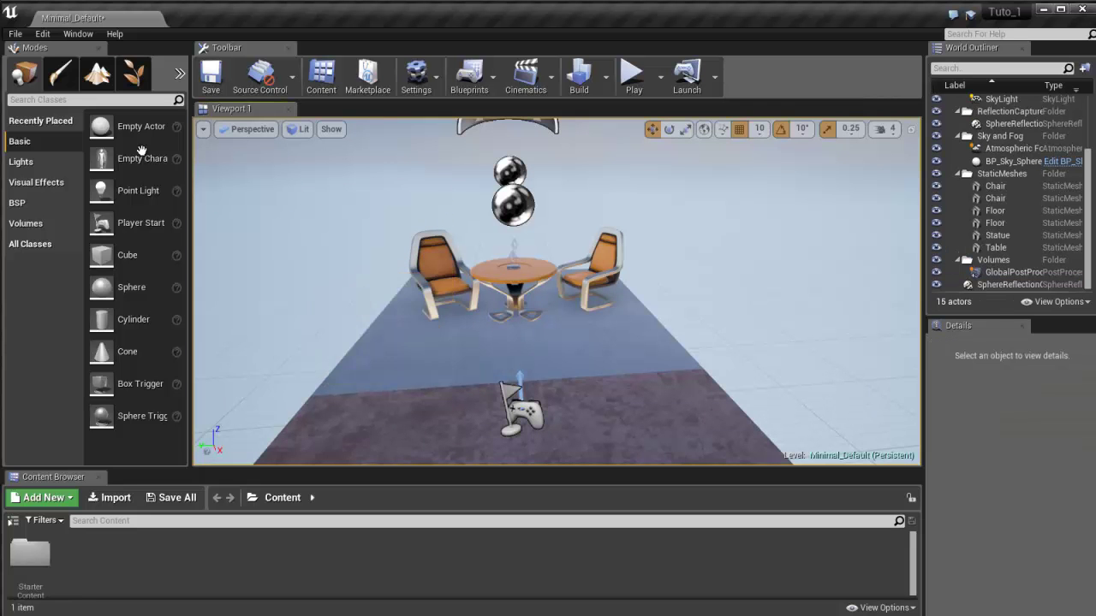
Step: Explore the mesh Paint mode settings, trying out a pink paint color and the RGB vertex color view
left_click(60, 73)
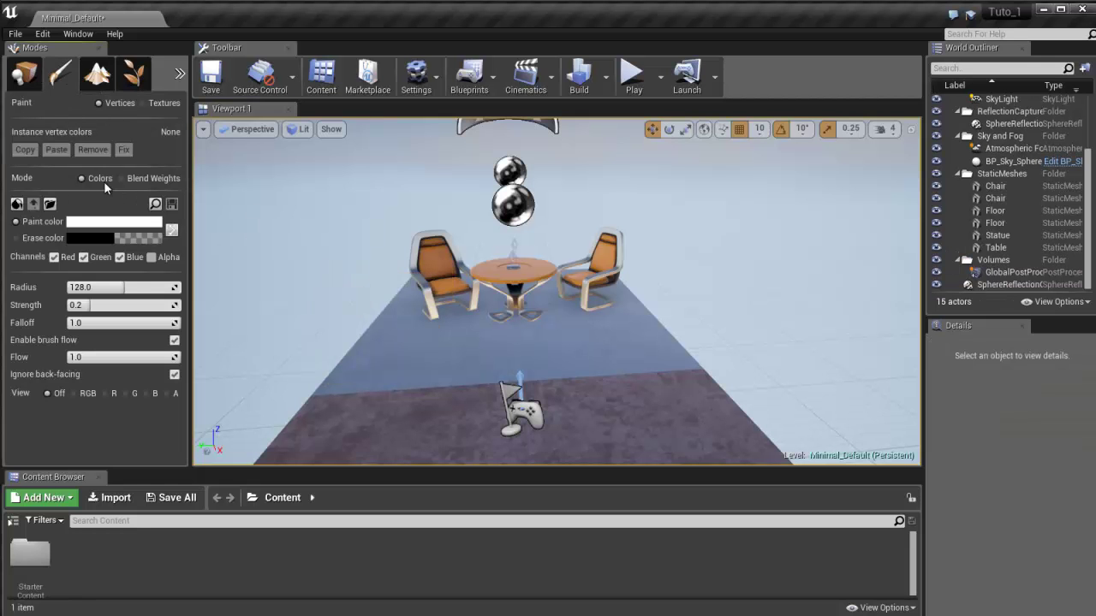
left_click(107, 224)
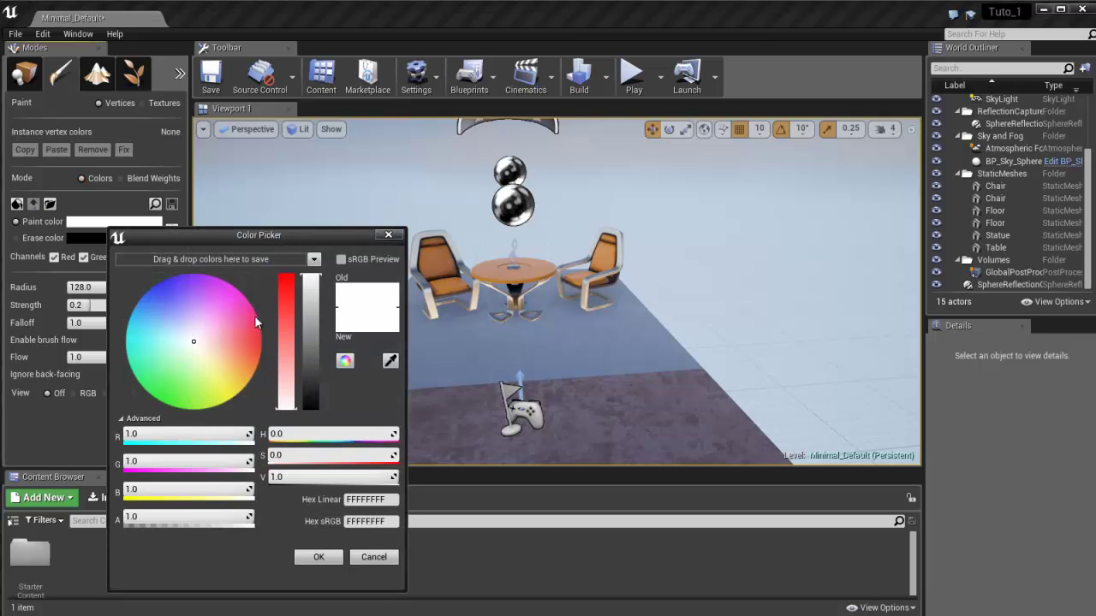
left_click_drag(208, 341, 231, 311)
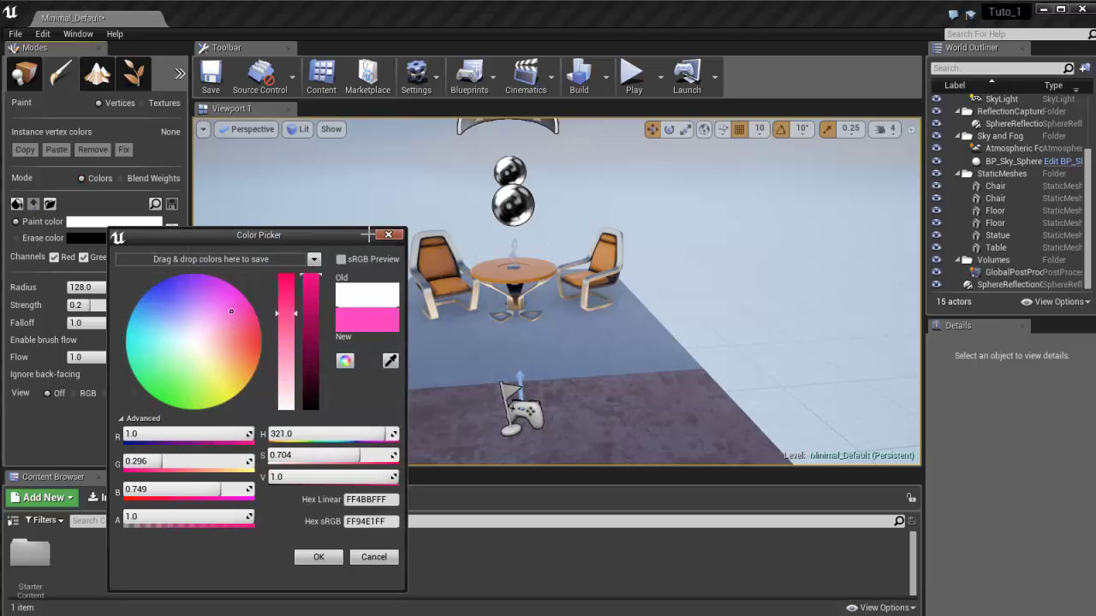
left_click(388, 234)
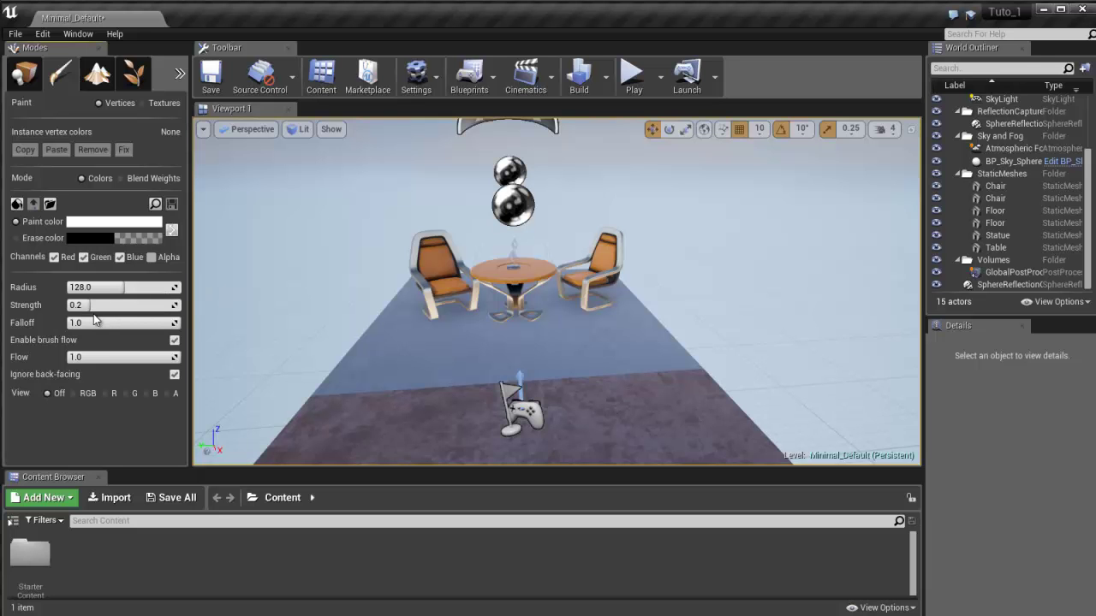
left_click(78, 393)
left_click(48, 392)
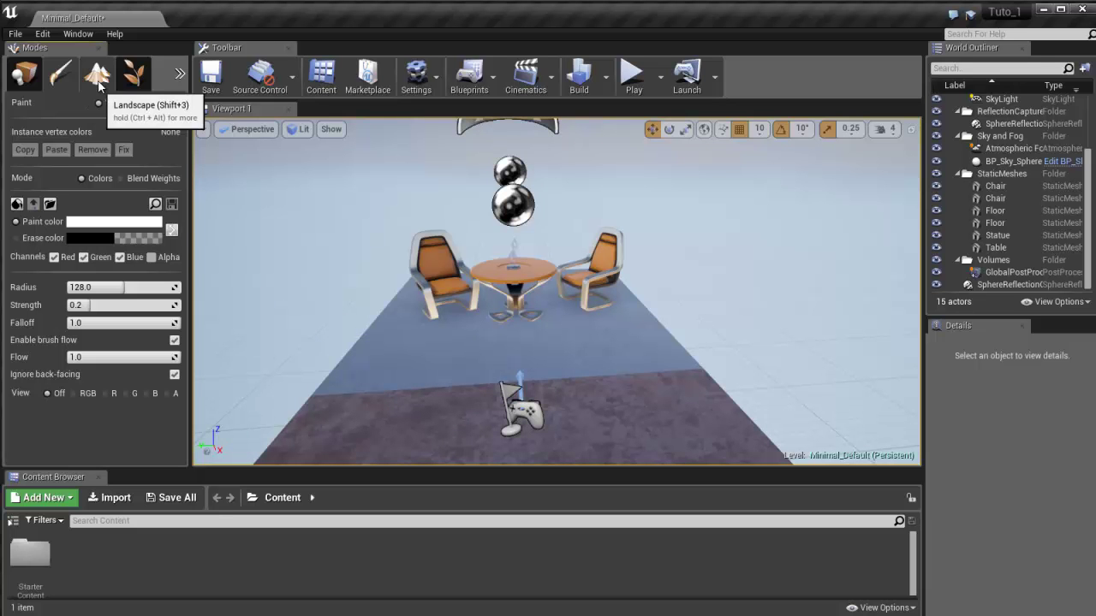
Step: Create a new landscape with a 63×63 quads section size, 1×1 section per component and 8×8 components
left_click(105, 96)
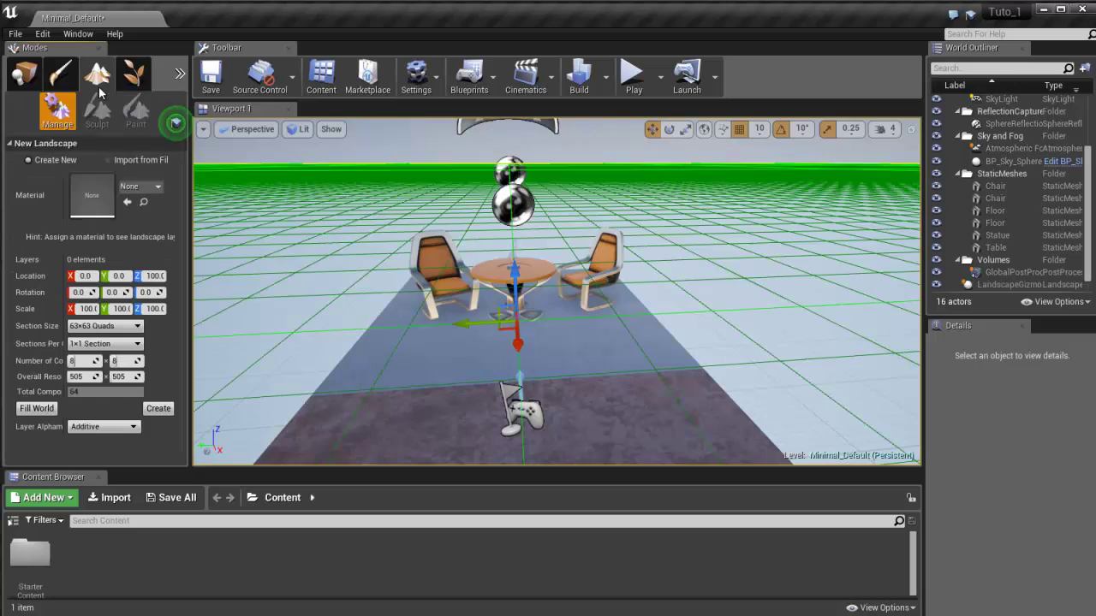
scroll(340, 262, "up", 5)
scroll(307, 208, "down", 8)
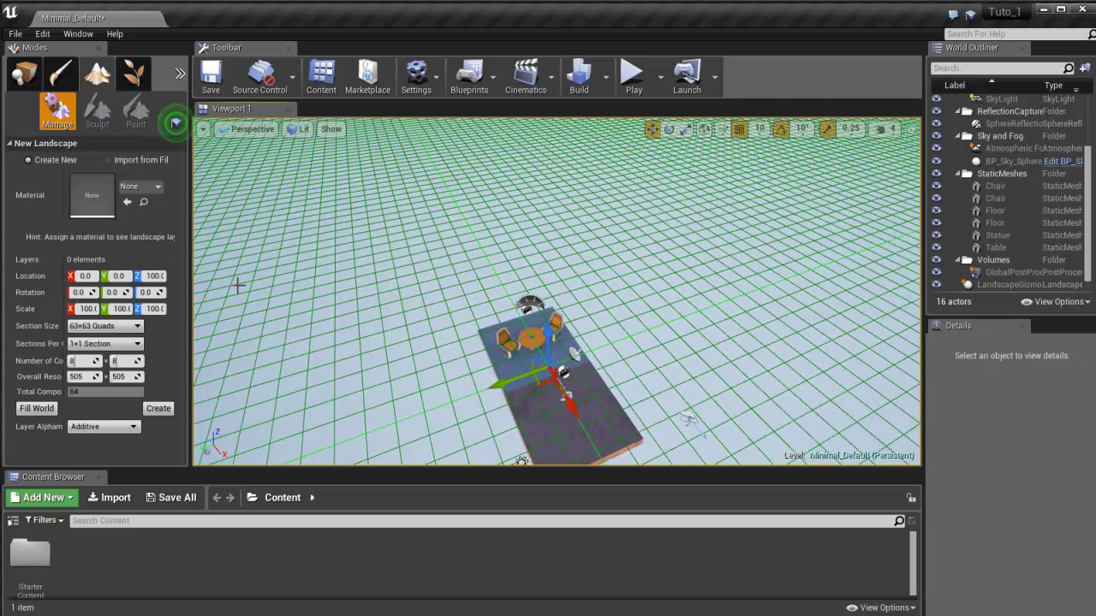
right_click_drag(386, 349, 412, 337)
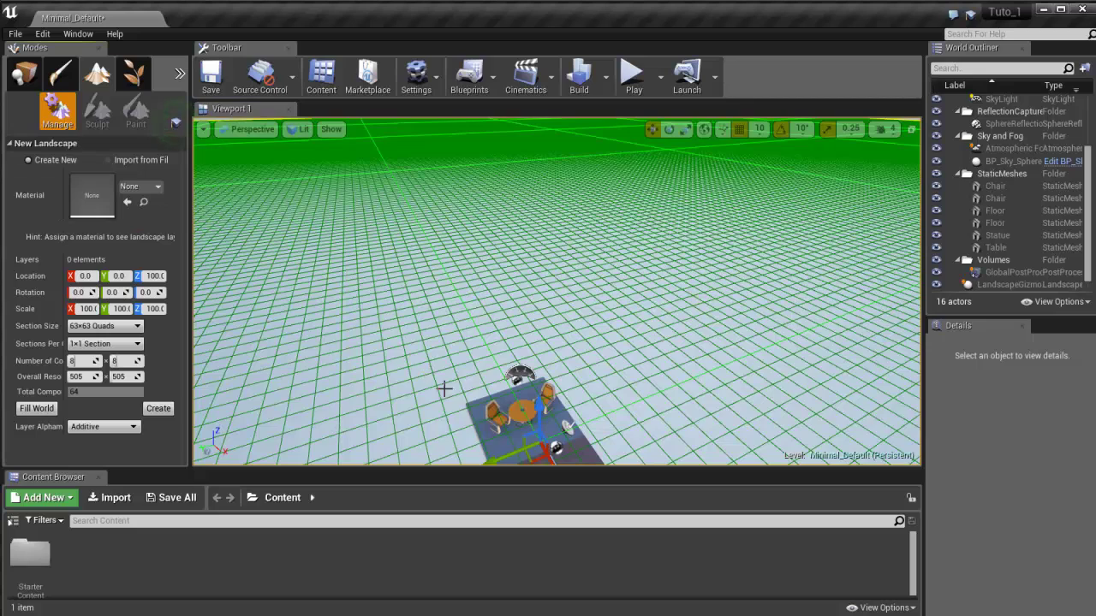
right_click_drag(398, 372, 375, 374)
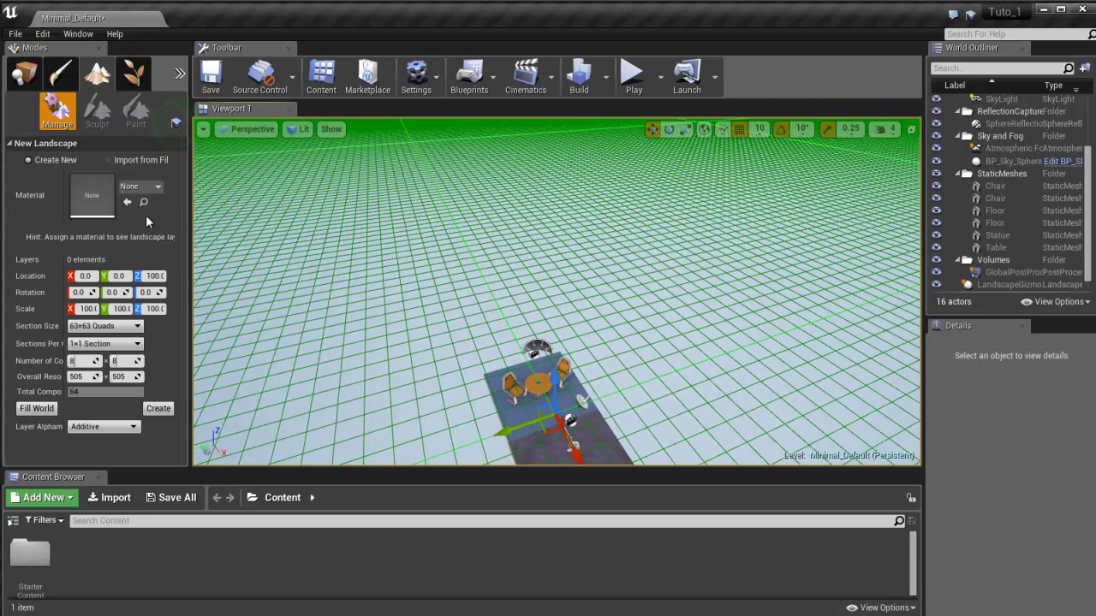
left_click(163, 407)
Step: Examine the new landscape and the sculpt brush's footprint from different distances and angles
right_click_drag(355, 311, 485, 316)
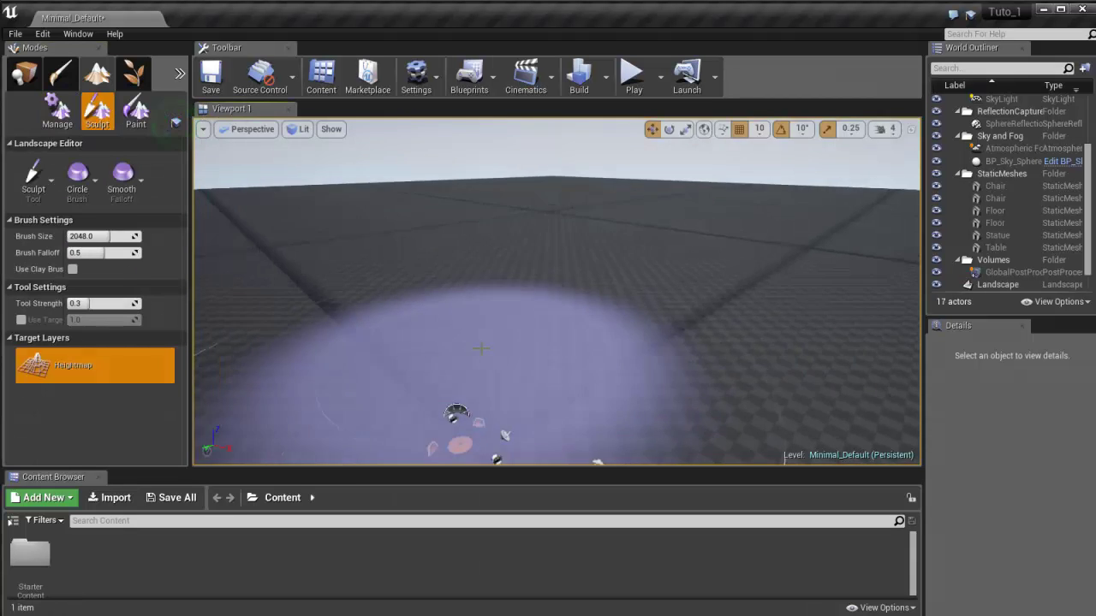
scroll(481, 349, "down", 6)
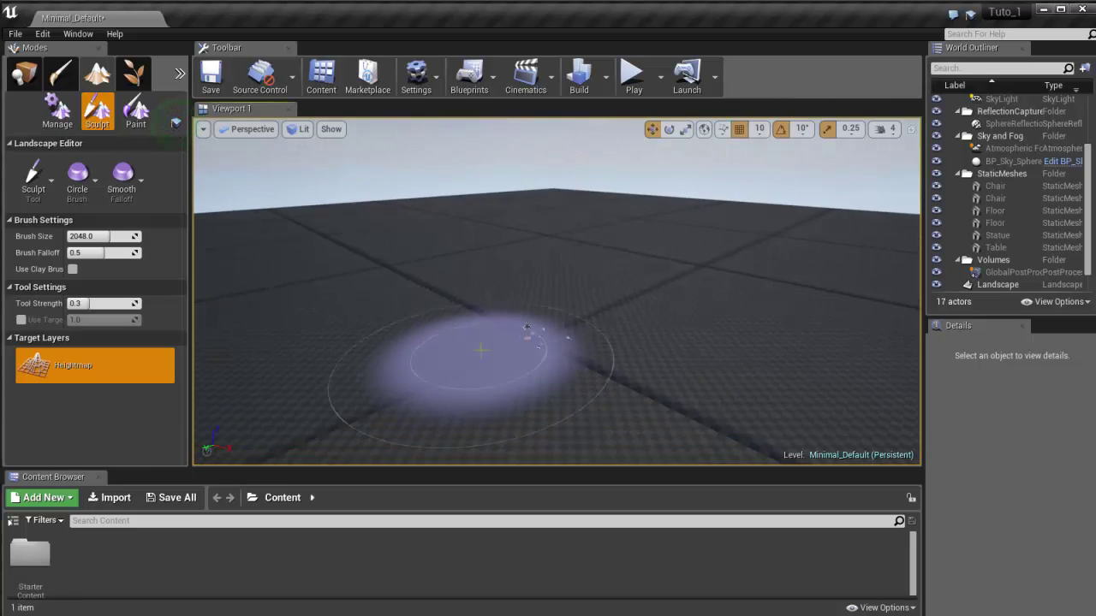
scroll(480, 349, "down", 6)
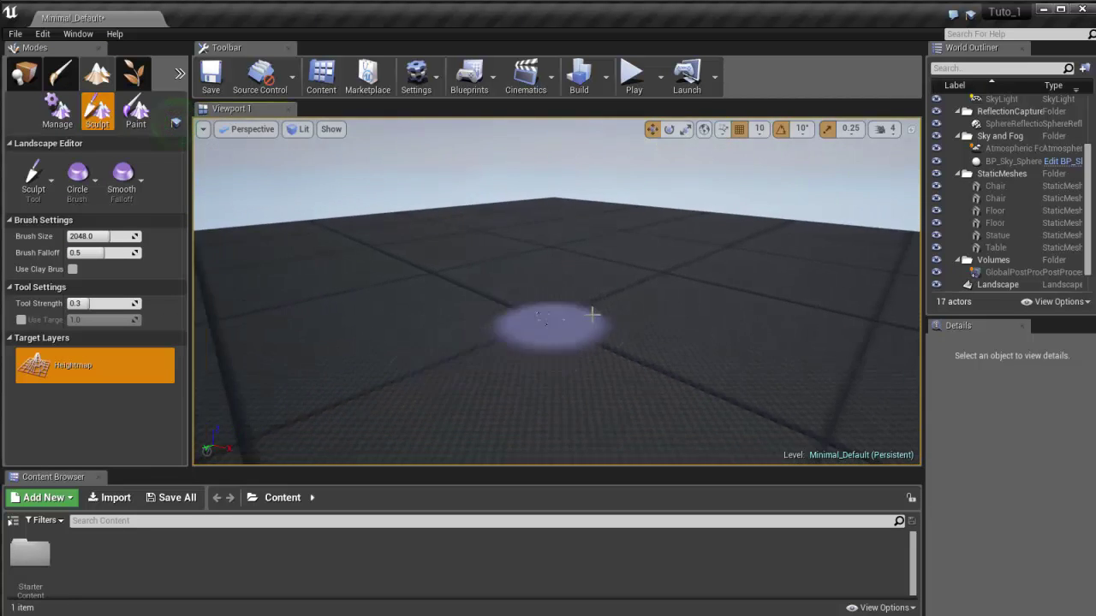
mouse_move(592, 315)
right_mouse_down()
mouse_move(863, 322)
mouse_move(624, 357)
mouse_move(450, 333)
mouse_move(565, 322)
mouse_move(419, 317)
mouse_move(528, 325)
mouse_move(630, 287)
mouse_move(719, 286)
mouse_move(475, 300)
mouse_move(496, 303)
mouse_move(489, 296)
mouse_move(501, 286)
mouse_move(489, 189)
right_mouse_up()
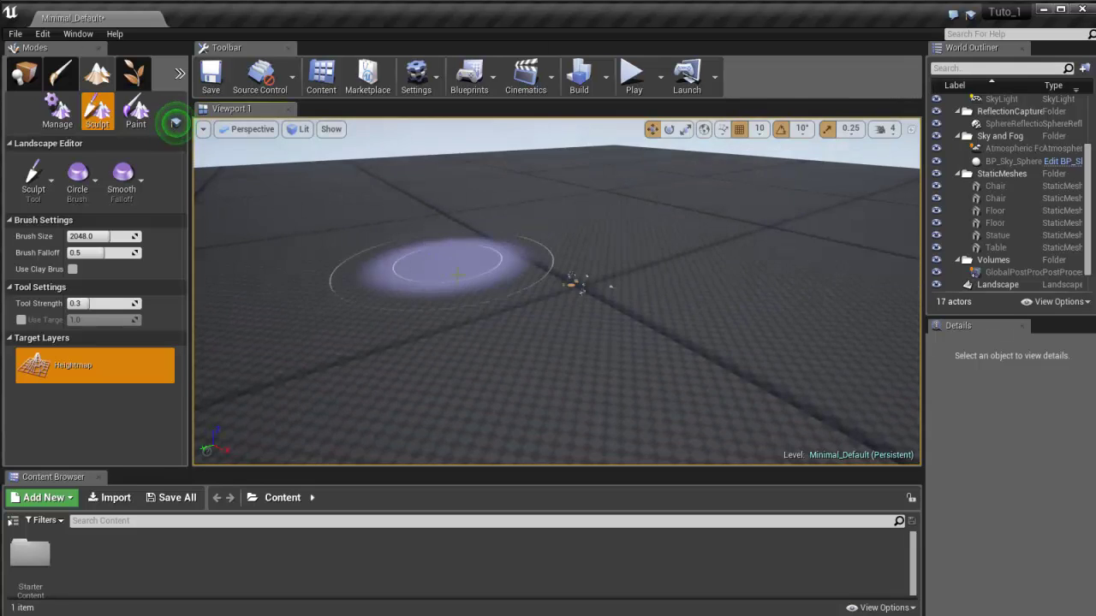
scroll(447, 265, "down", 5)
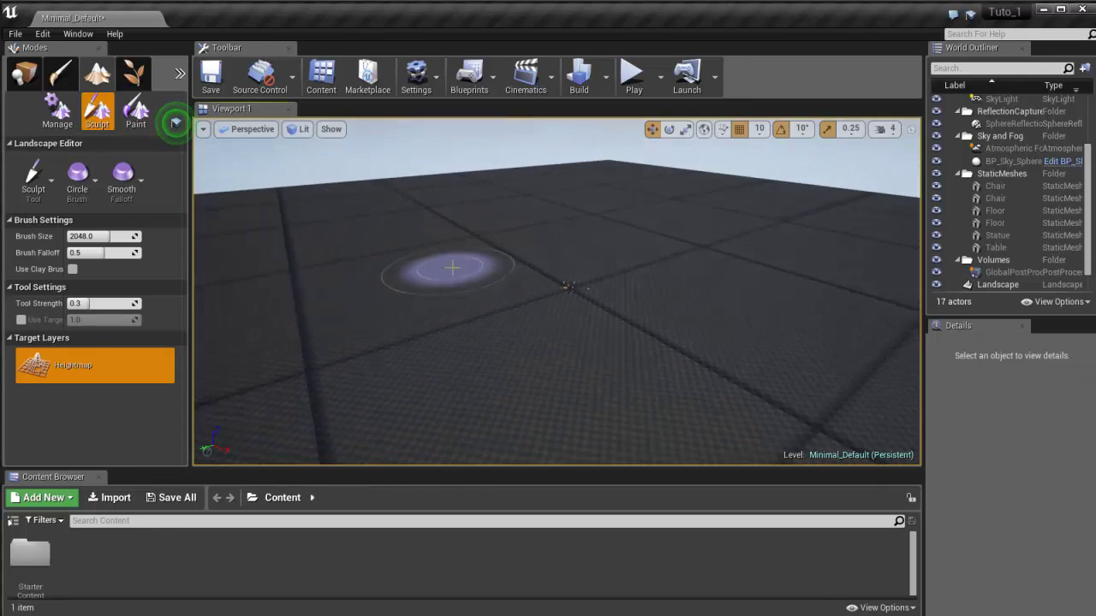
scroll(463, 263, "down", 3)
scroll(540, 289, "up", 5)
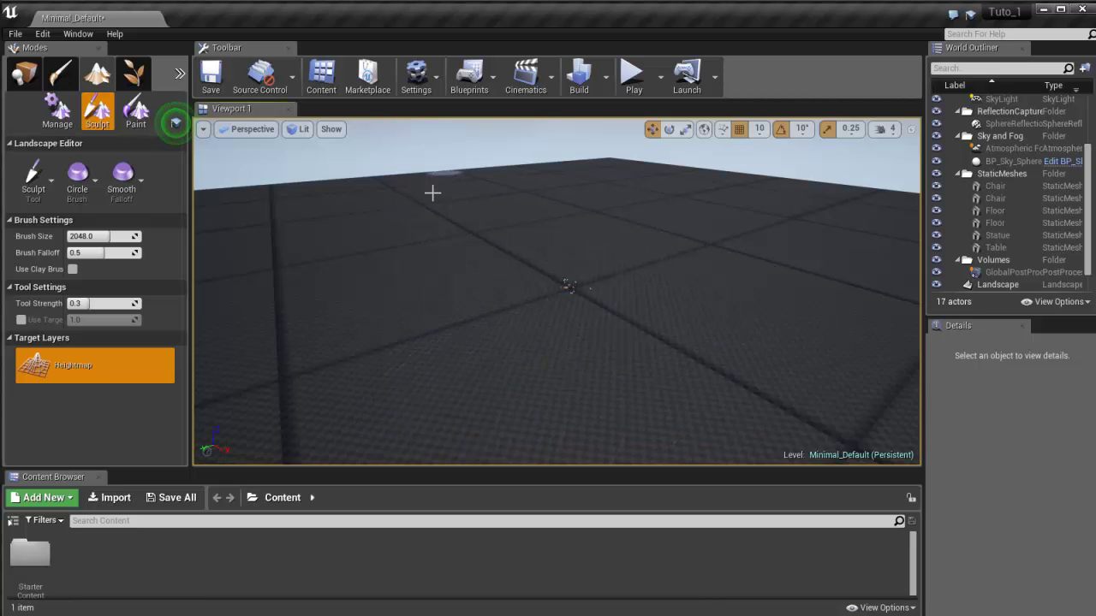
mouse_move(490, 234)
right_mouse_down()
mouse_move(453, 184)
mouse_move(531, 303)
mouse_move(519, 289)
right_mouse_up()
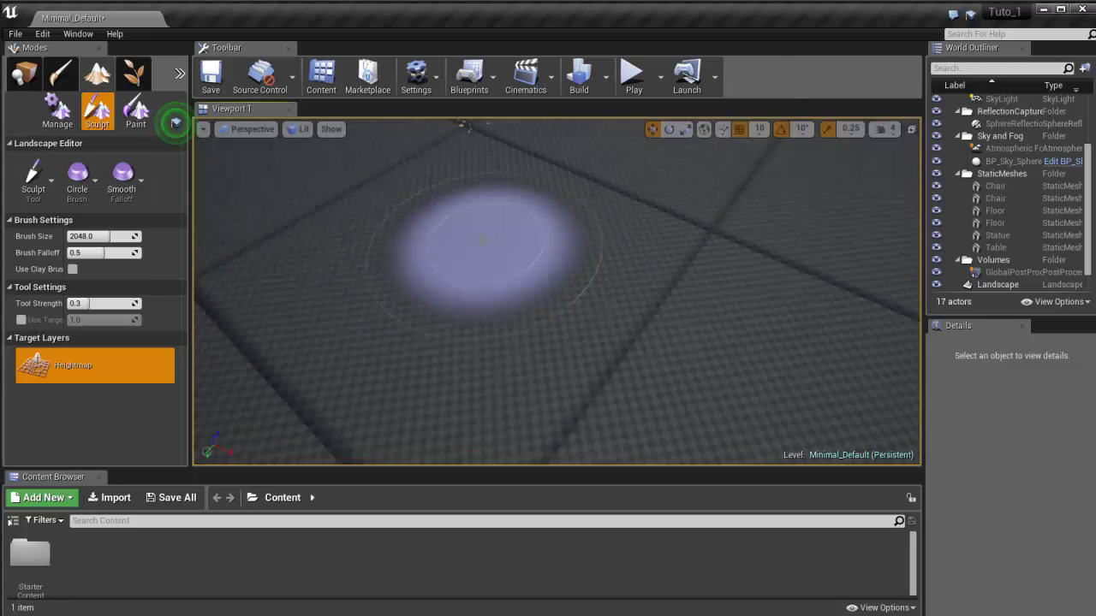
Step: Sculpt large hills on the flat landscape using the circular smooth-falloff brush at size 2048 and tool strength 0.3
scroll(469, 254, "down", 5)
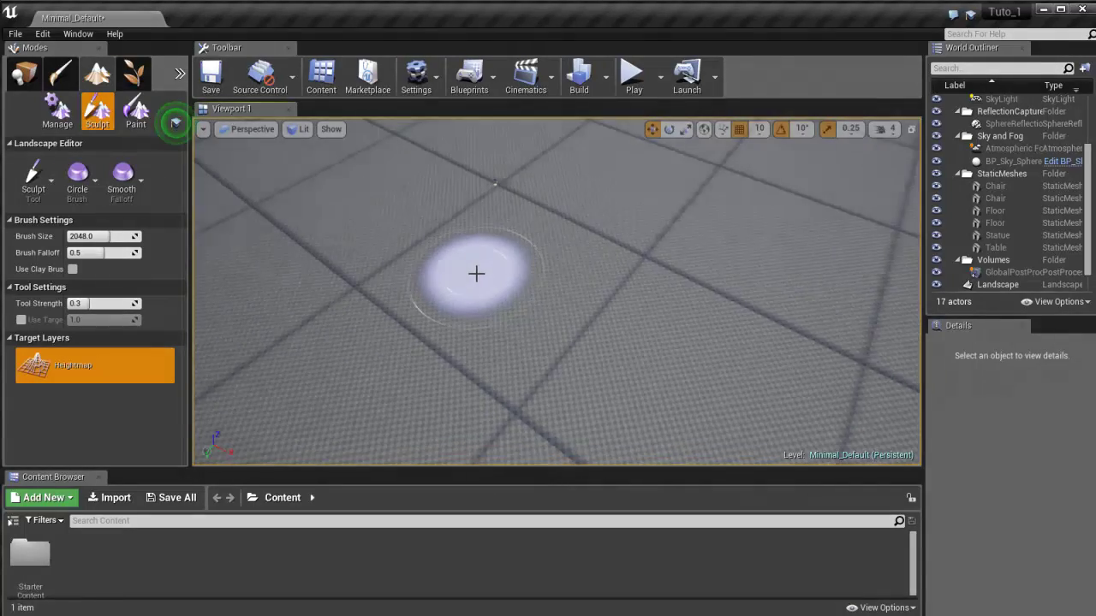
mouse_move(473, 277)
right_mouse_down()
mouse_move(477, 289)
mouse_move(369, 291)
mouse_move(480, 303)
right_mouse_up()
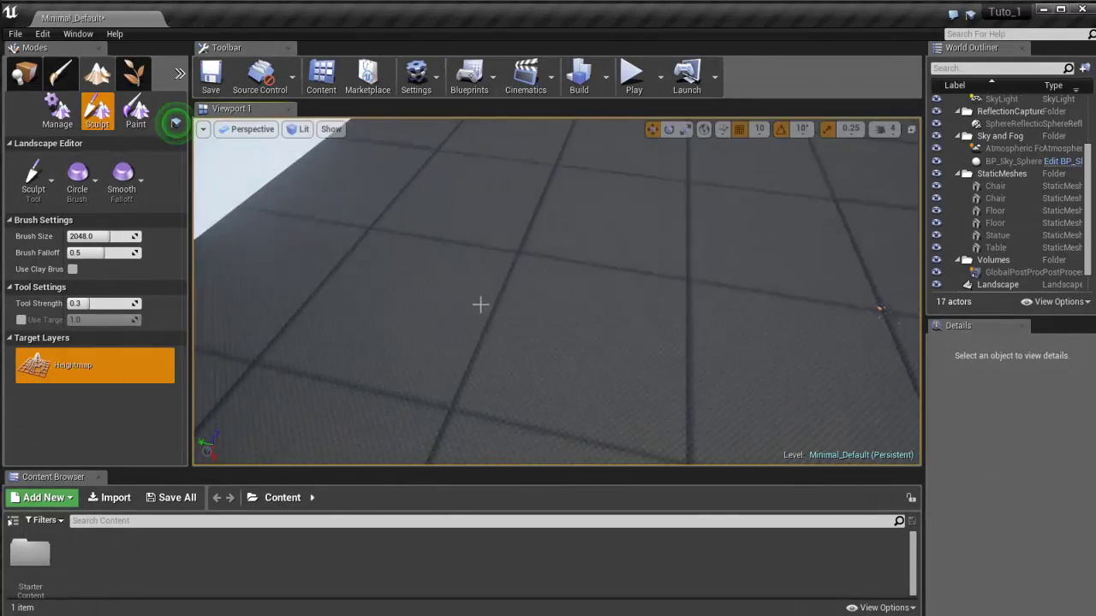
mouse_move(384, 258)
left_mouse_down()
mouse_move(362, 245)
mouse_move(416, 188)
mouse_move(399, 179)
mouse_move(337, 248)
mouse_move(423, 174)
mouse_move(404, 183)
mouse_move(447, 179)
mouse_move(485, 144)
mouse_move(350, 255)
mouse_move(306, 351)
mouse_move(318, 391)
mouse_move(354, 409)
mouse_move(543, 172)
mouse_move(587, 160)
mouse_move(558, 163)
mouse_move(666, 166)
mouse_move(647, 181)
mouse_move(645, 206)
mouse_move(628, 183)
mouse_move(682, 284)
mouse_move(621, 397)
mouse_move(423, 399)
mouse_move(476, 418)
mouse_move(677, 325)
mouse_move(615, 391)
mouse_move(671, 293)
left_mouse_up()
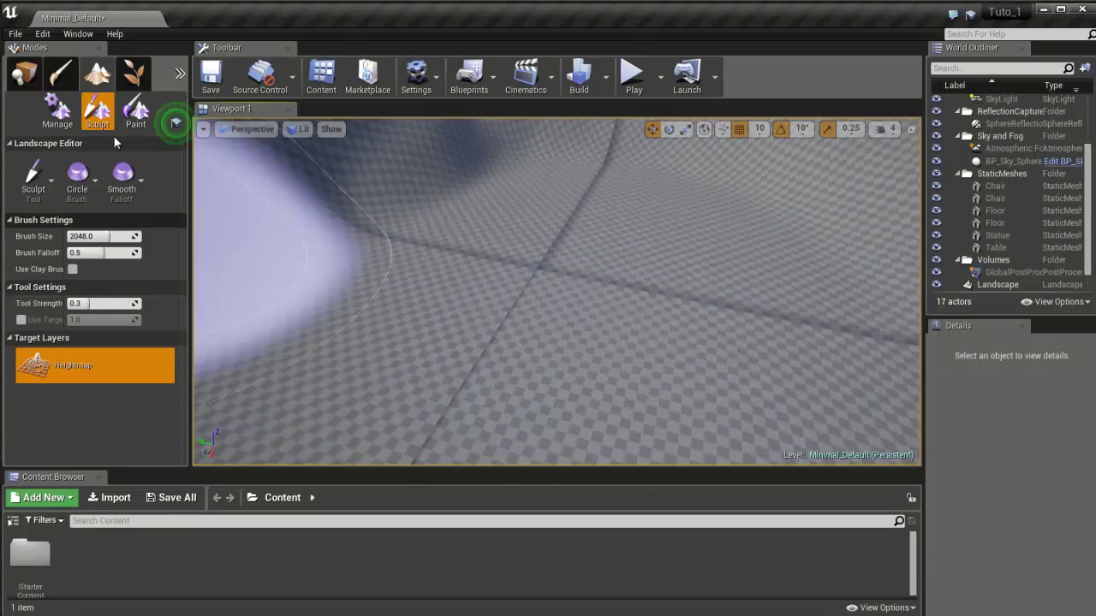
Step: Place an Empty Actor, a Cube and a Cylinder from the Basic classes on the landscape floor between the hills
left_click(23, 77)
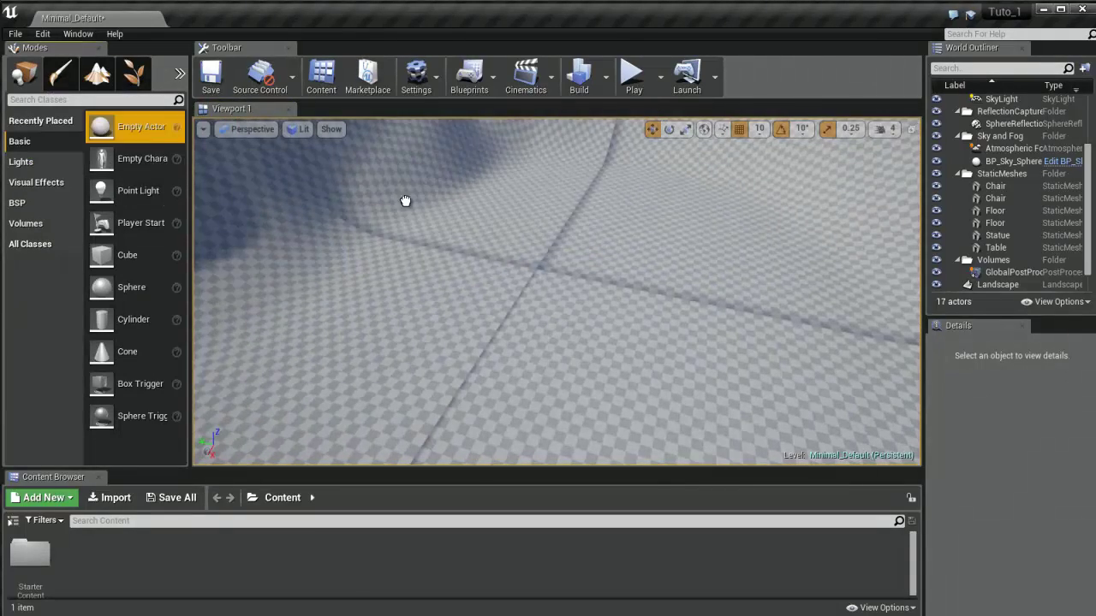
left_click_drag(524, 267, 524, 267)
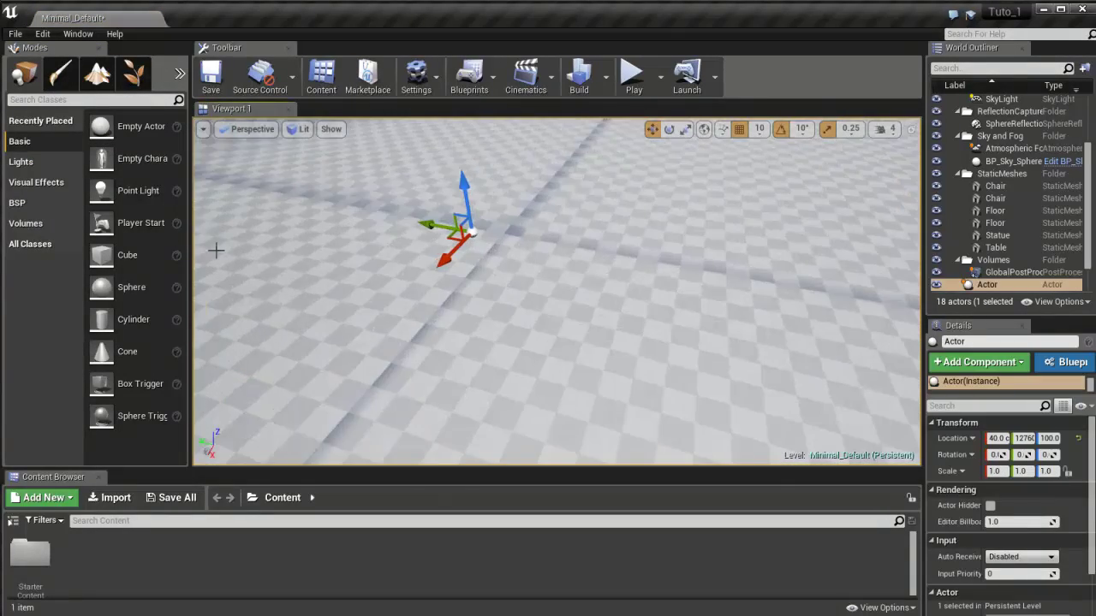
left_click_drag(112, 255, 579, 215)
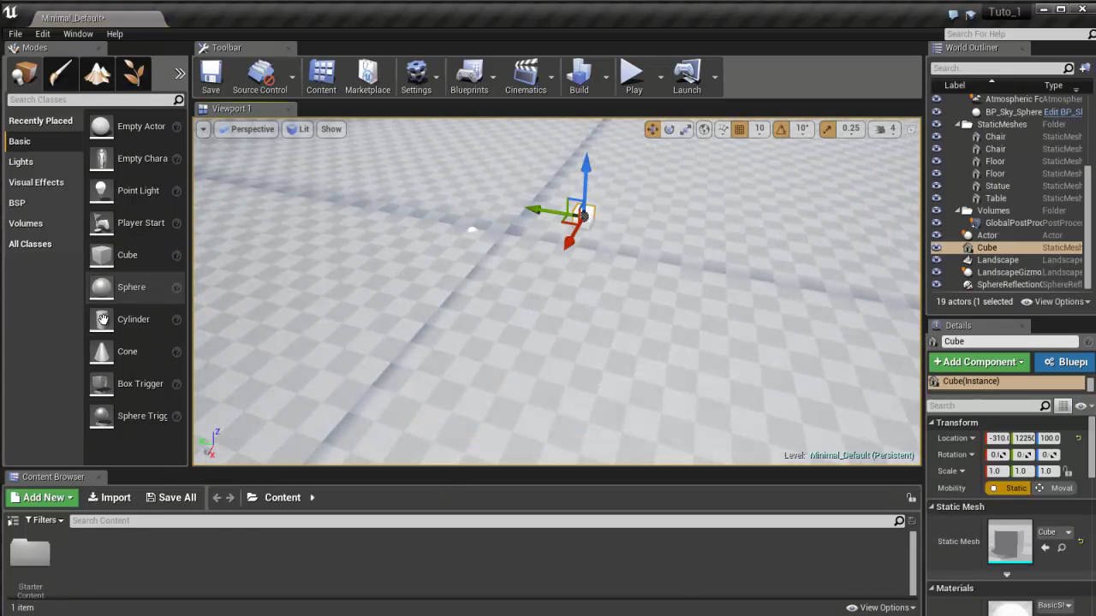
left_click_drag(134, 319, 631, 322)
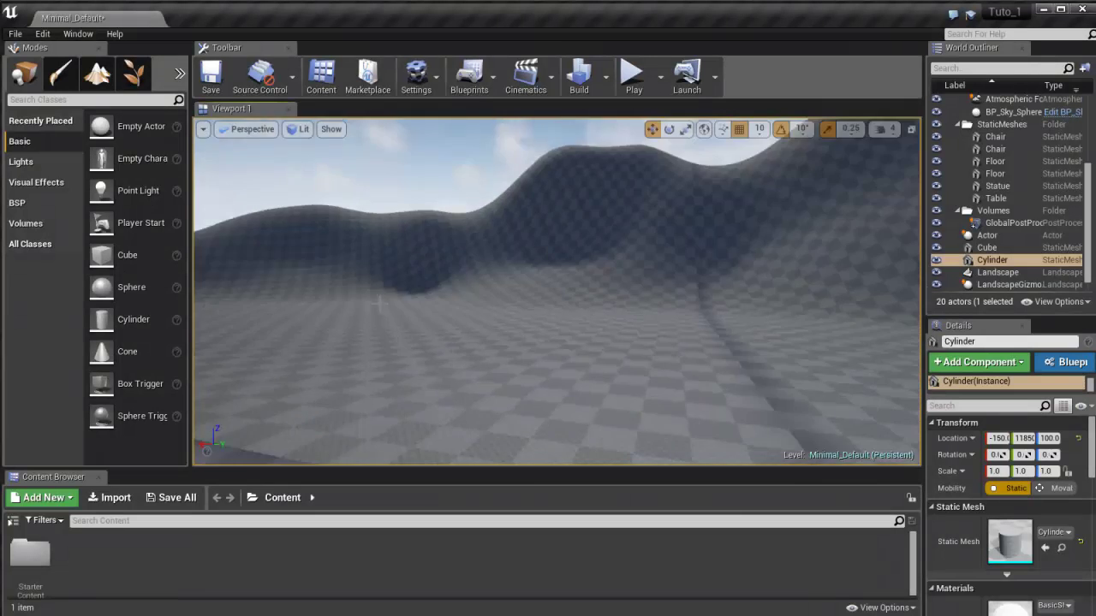
right_click_drag(379, 302, 455, 309)
Step: Check the mesh Paint mode settings, return to landscape sculpting and examine the surrounding hills
left_click(60, 73)
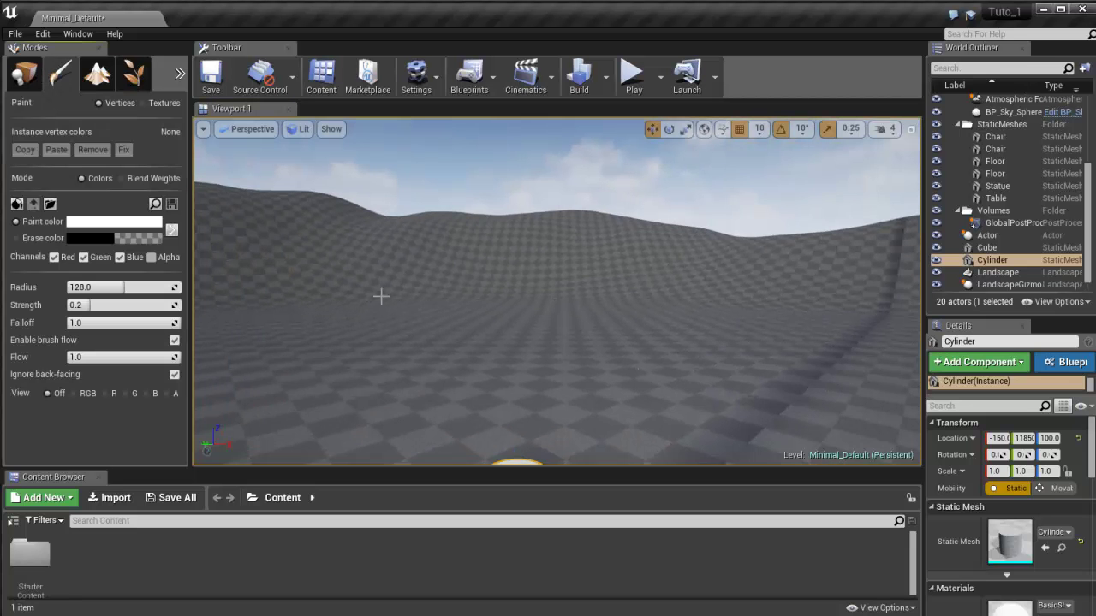
mouse_move(365, 311)
right_mouse_down()
mouse_move(454, 289)
mouse_move(428, 291)
right_mouse_up()
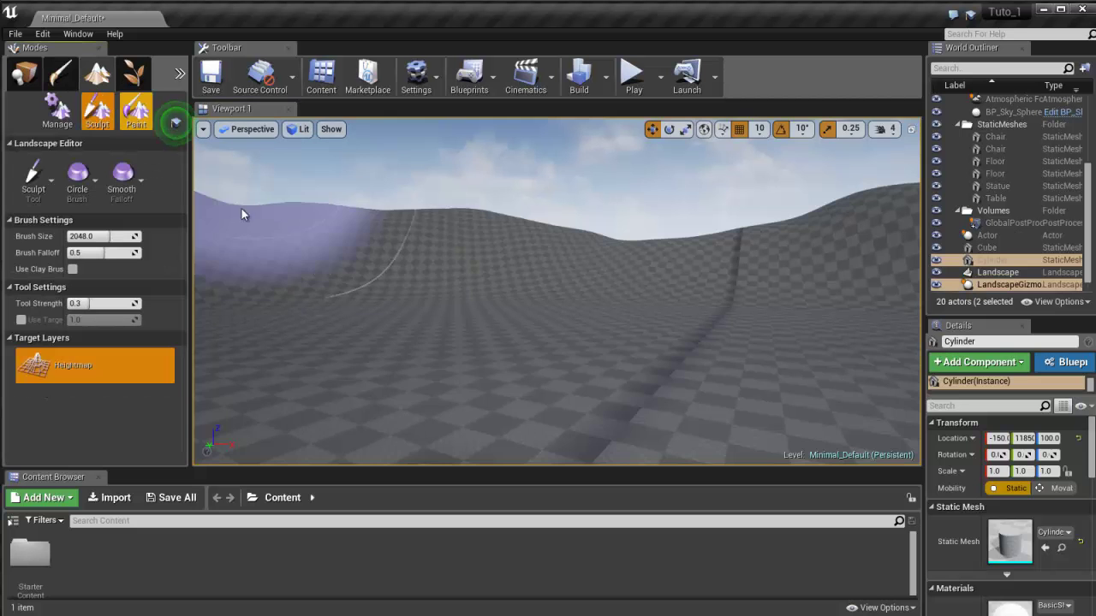
mouse_move(743, 291)
right_mouse_down()
mouse_move(799, 263)
mouse_move(506, 318)
mouse_move(519, 289)
mouse_move(540, 278)
mouse_move(742, 235)
mouse_move(637, 269)
right_mouse_up()
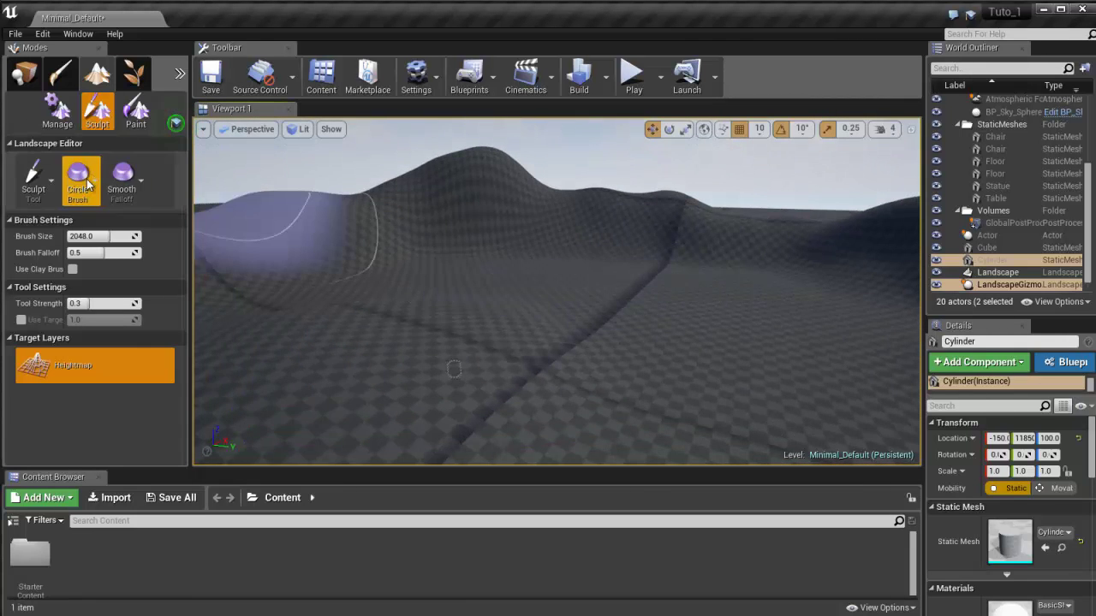
Step: Place two ramp points on the valley floor with the Ramp sculpting tool
left_click(52, 184)
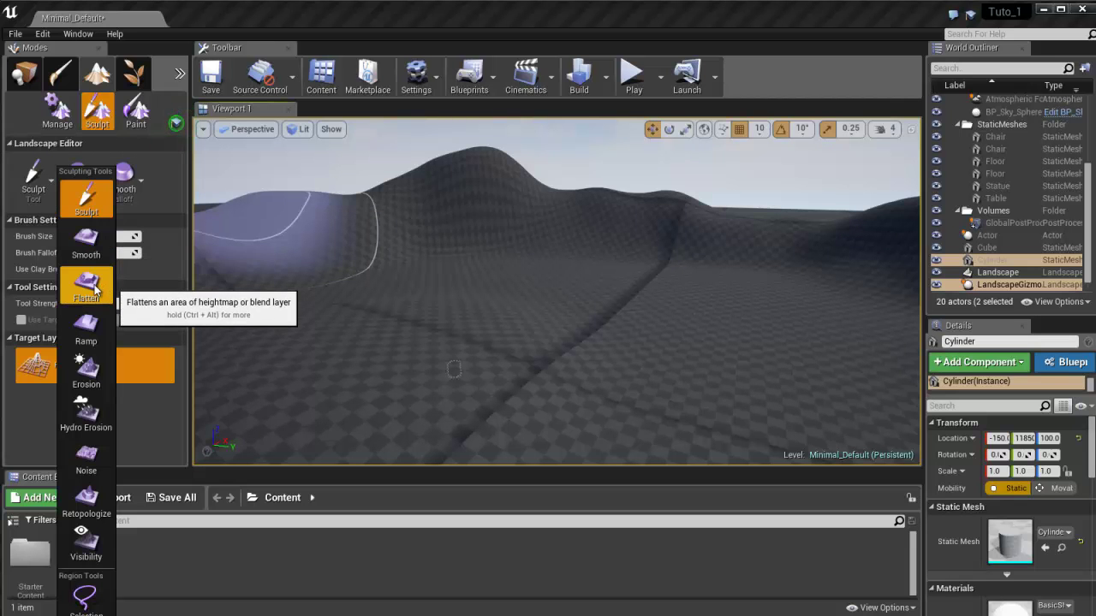
left_click(87, 329)
left_click(630, 293)
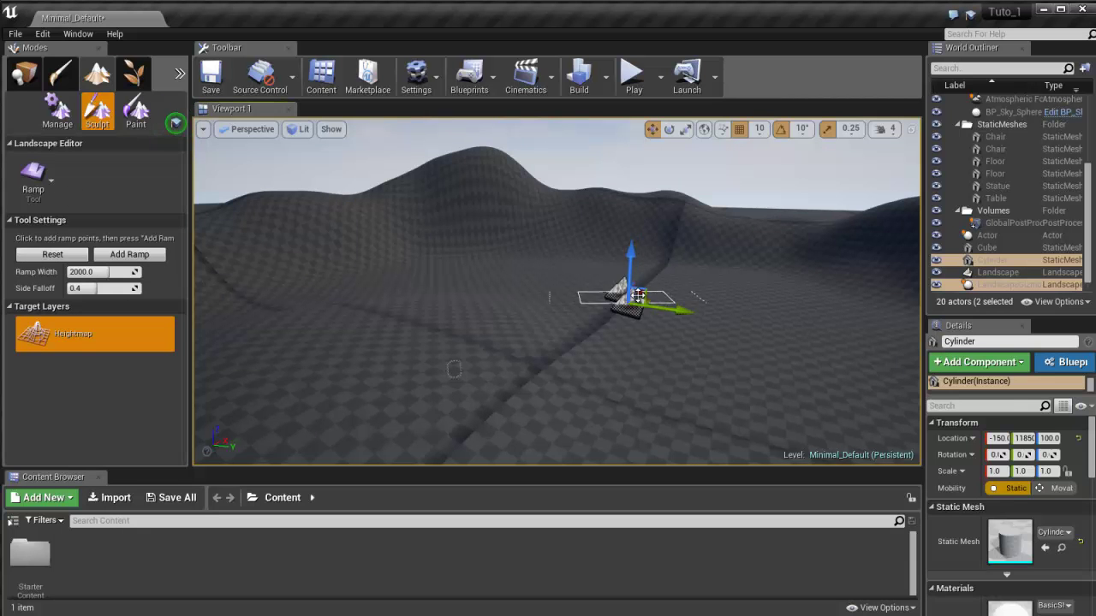
left_click(616, 307)
left_click(571, 315)
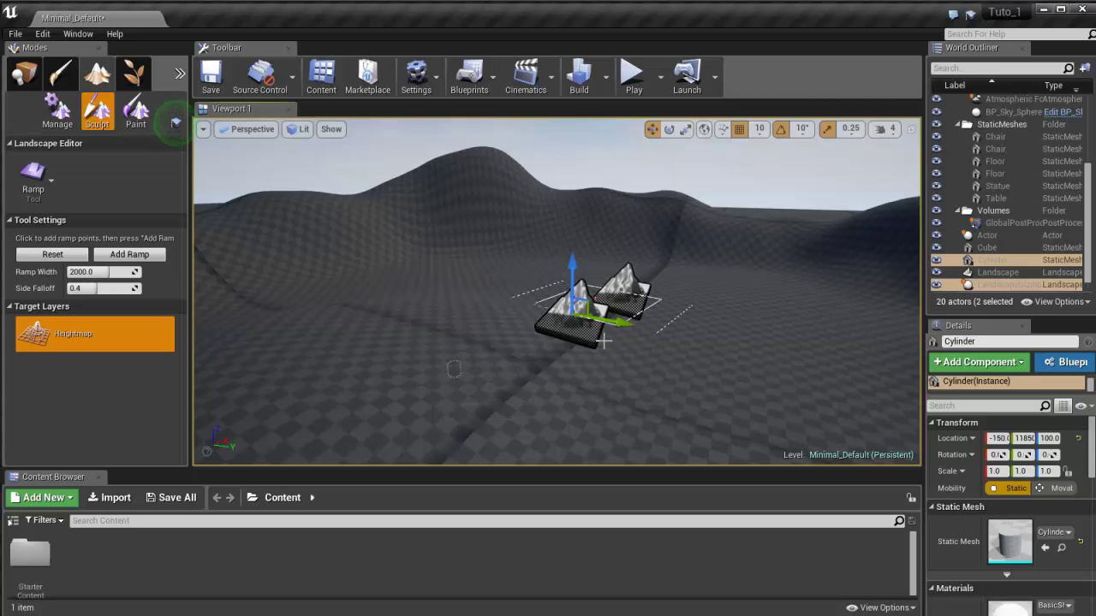
Step: Erode the slope of the tall central hill with the Erosion tool at brush size 2048 and tool strength 0.3
left_click(51, 181)
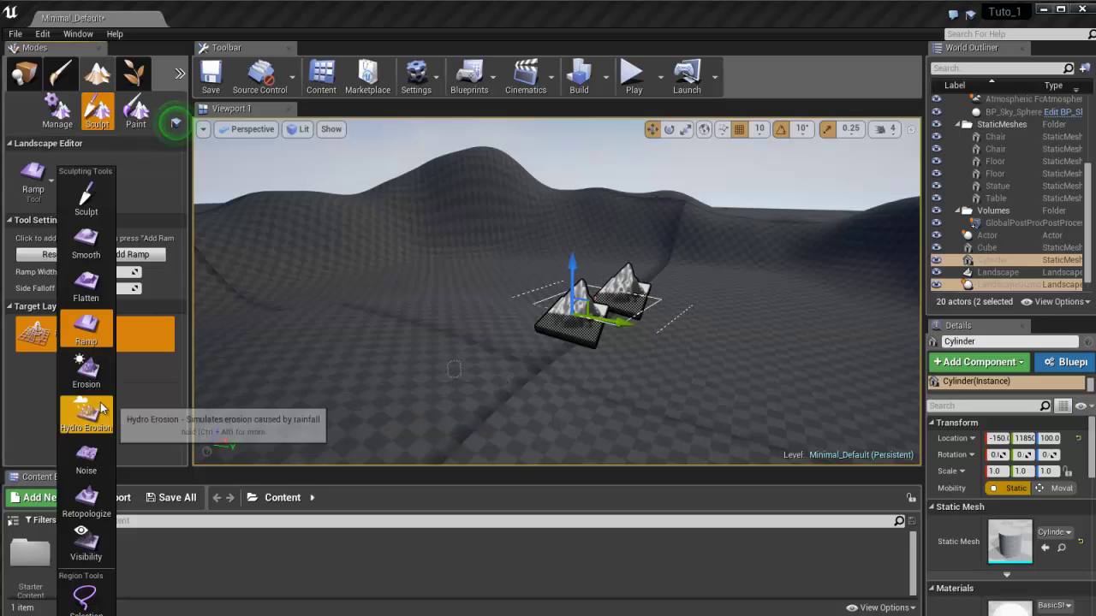
left_click(100, 377)
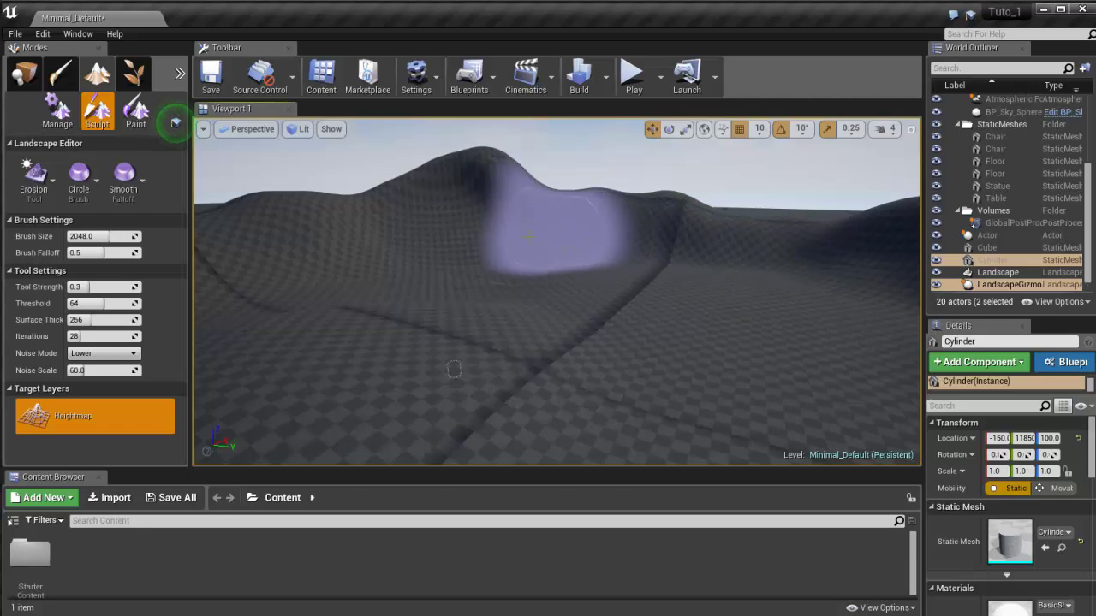
left_click(124, 180)
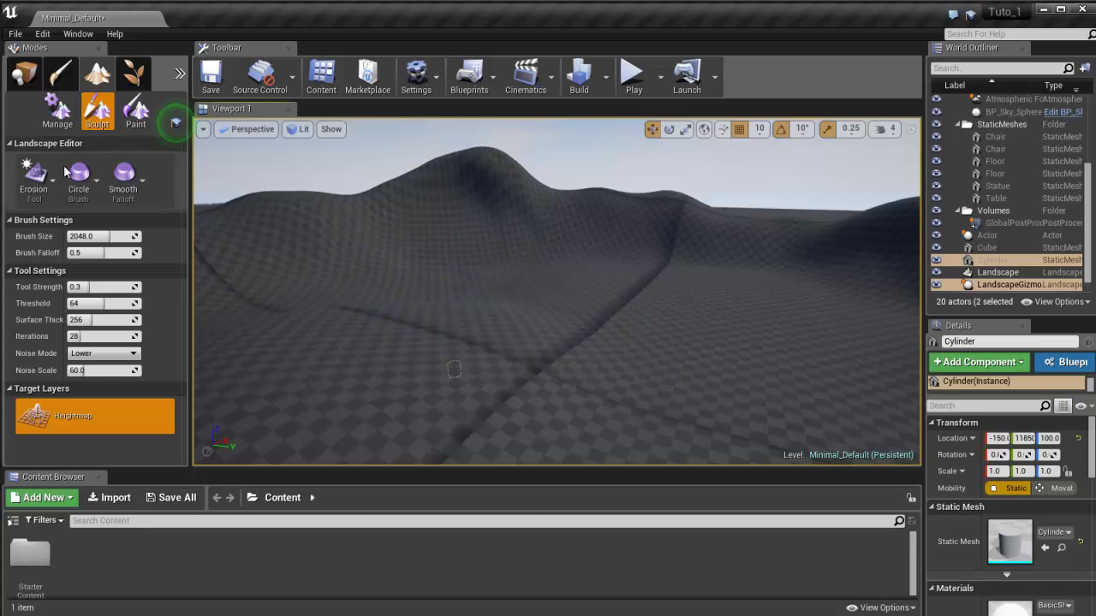
Step: Run a stroke of the Flatten tool across the valley floor in front of the tall hill
left_click(56, 178)
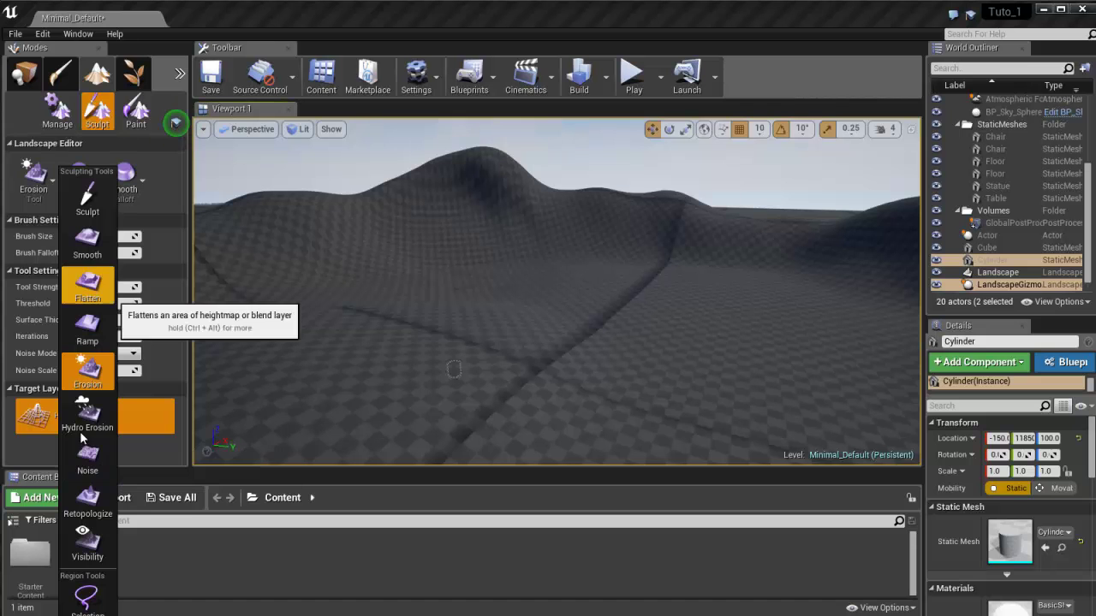
left_click(87, 287)
mouse_move(440, 318)
left_mouse_down()
mouse_move(438, 332)
mouse_move(422, 334)
mouse_move(696, 335)
mouse_move(582, 310)
mouse_move(599, 359)
mouse_move(700, 328)
left_mouse_up()
mouse_move(700, 328)
right_mouse_down()
mouse_move(671, 345)
mouse_move(664, 321)
mouse_move(641, 342)
mouse_move(616, 321)
mouse_move(594, 325)
mouse_move(616, 345)
mouse_move(648, 311)
right_mouse_up()
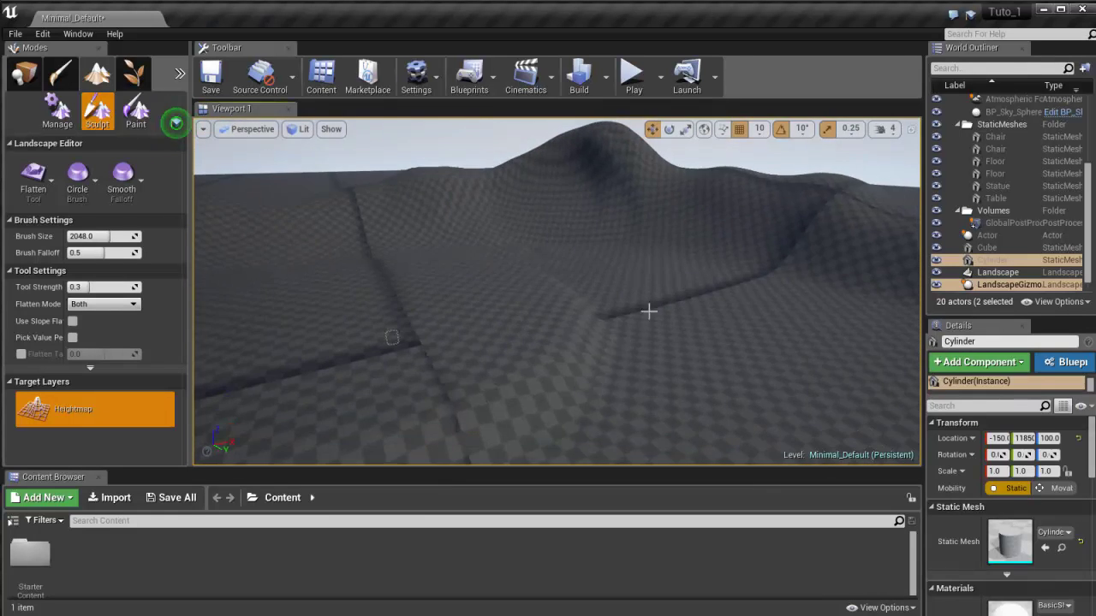
Step: Raise a new mound on the valley floor with the Sculpt tool at brush size 2048
left_click(56, 179)
left_click(84, 228)
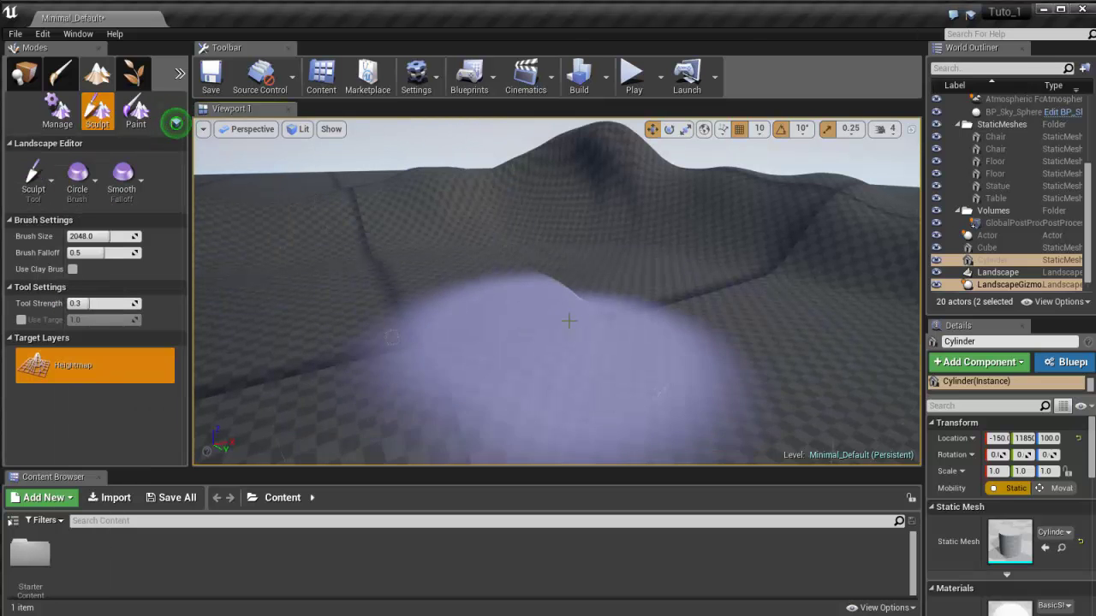
left_click(573, 320)
left_click_drag(573, 321, 565, 304)
Step: Flatten the new mound into a raised plateau with the Flatten tool in Both mode
left_click(50, 189)
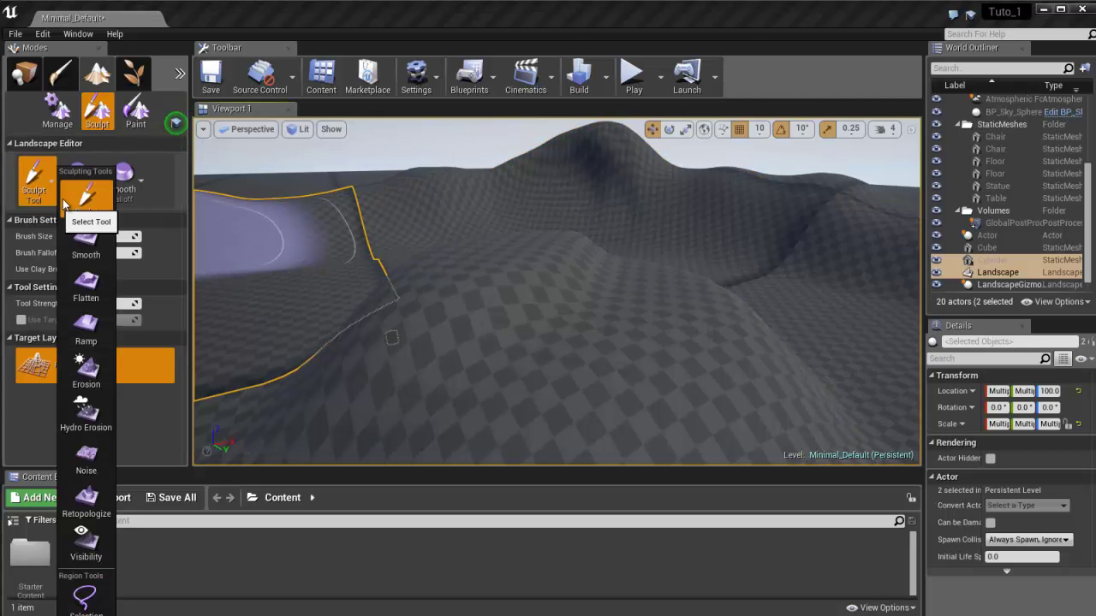
left_click(94, 290)
left_click_drag(462, 296, 498, 326)
scroll(500, 325, "down", 4)
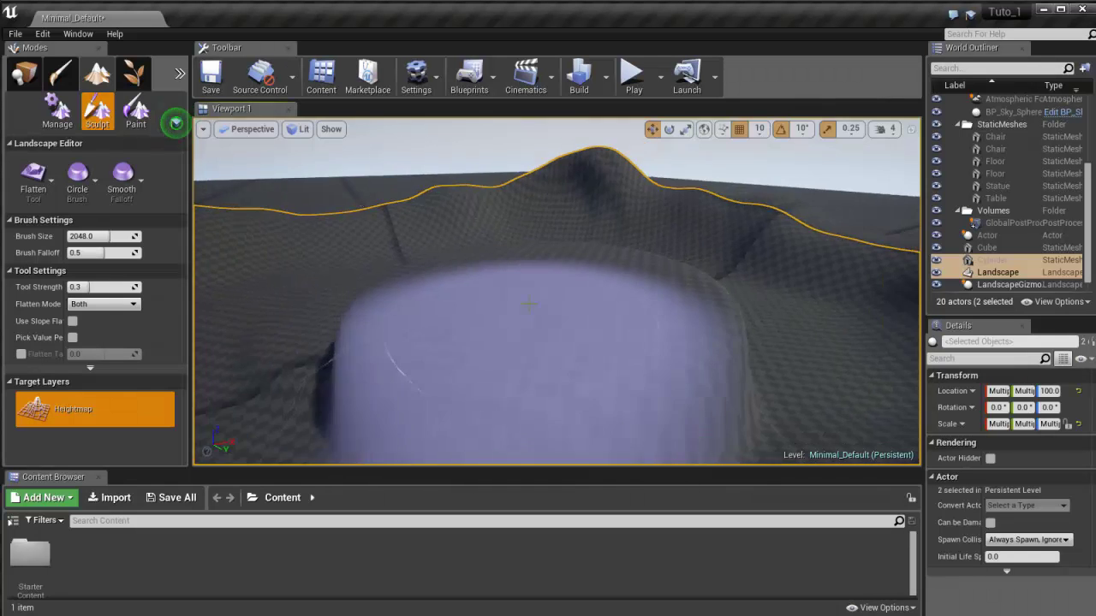
mouse_move(386, 313)
right_mouse_down()
mouse_move(465, 318)
mouse_move(421, 318)
right_mouse_up()
Step: Reshape the raised plateau with the Noise tool and select the Retopologize tool
left_click(49, 183)
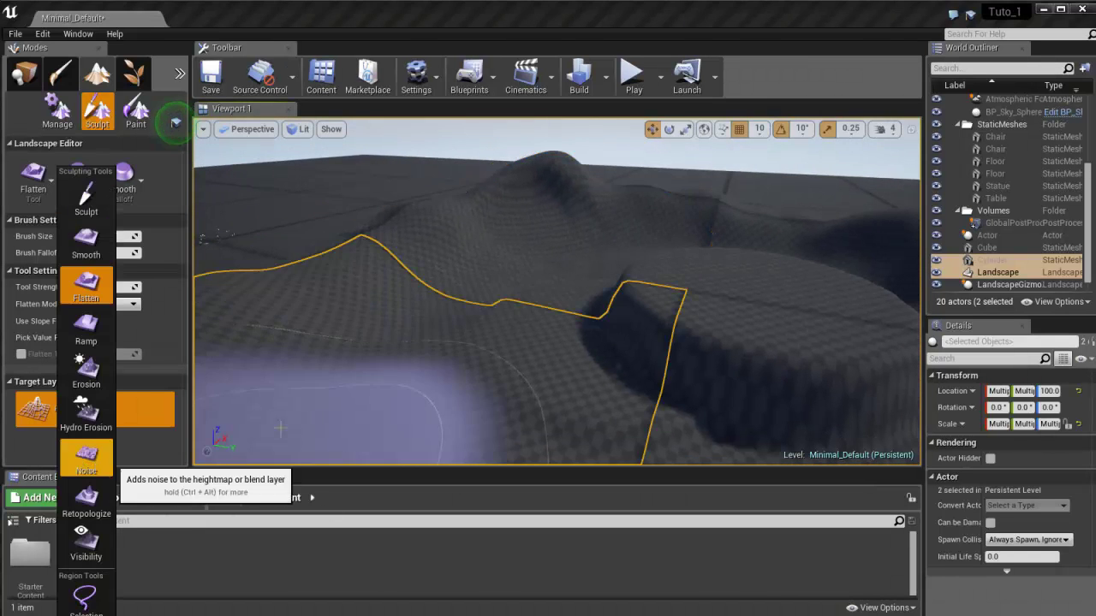
left_click(87, 461)
mouse_move(655, 300)
right_mouse_down()
mouse_move(575, 277)
mouse_move(593, 290)
right_mouse_up()
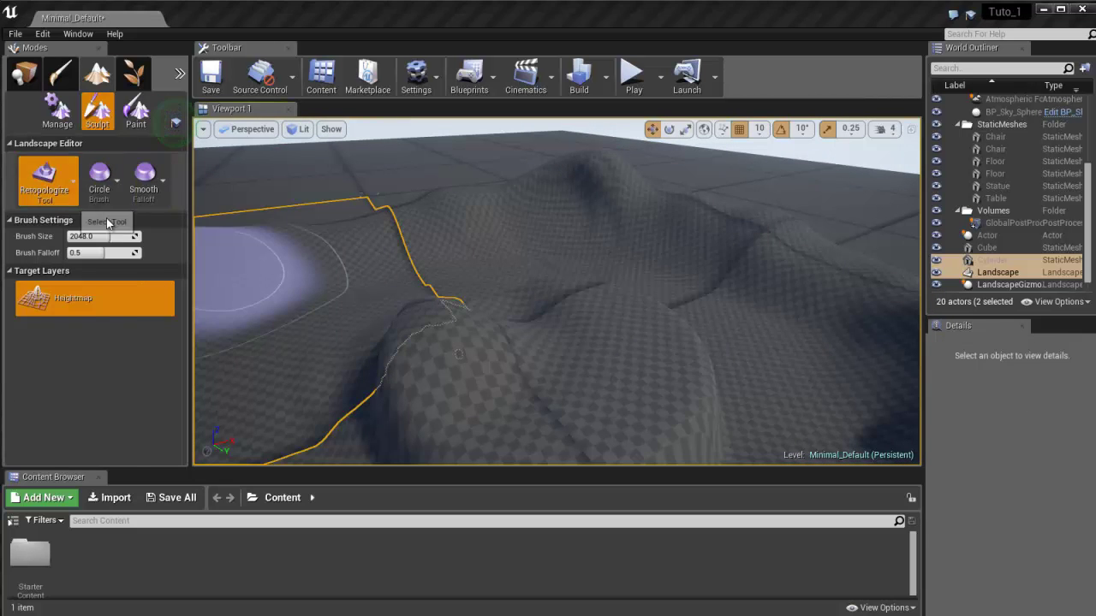
Step: Return to the Sculpt tool and look through the available brush shapes and falloff types
left_click(73, 181)
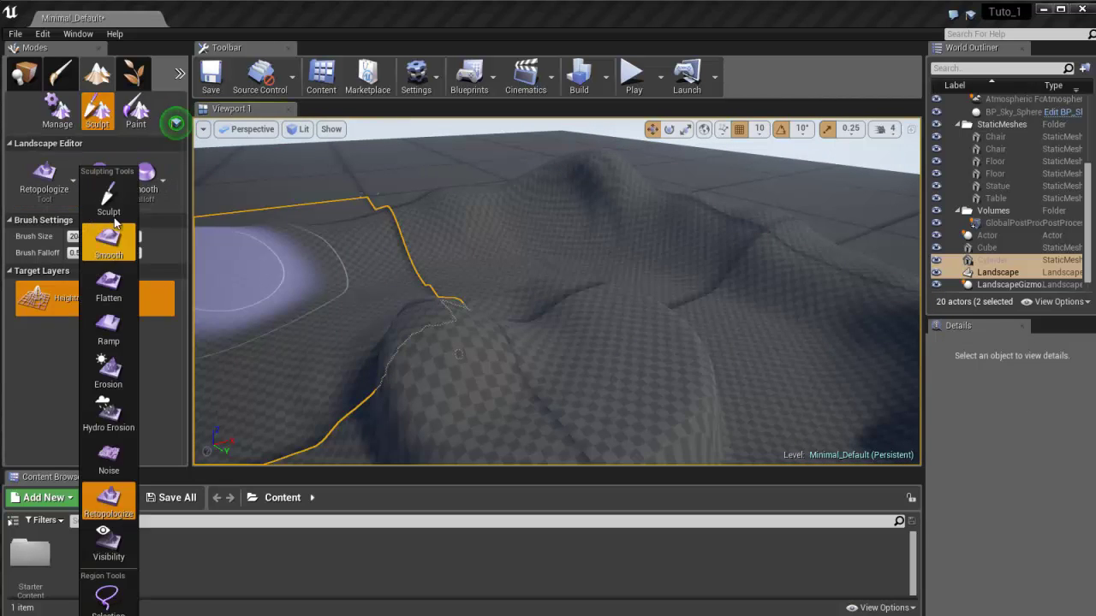
left_click(108, 196)
left_click(96, 187)
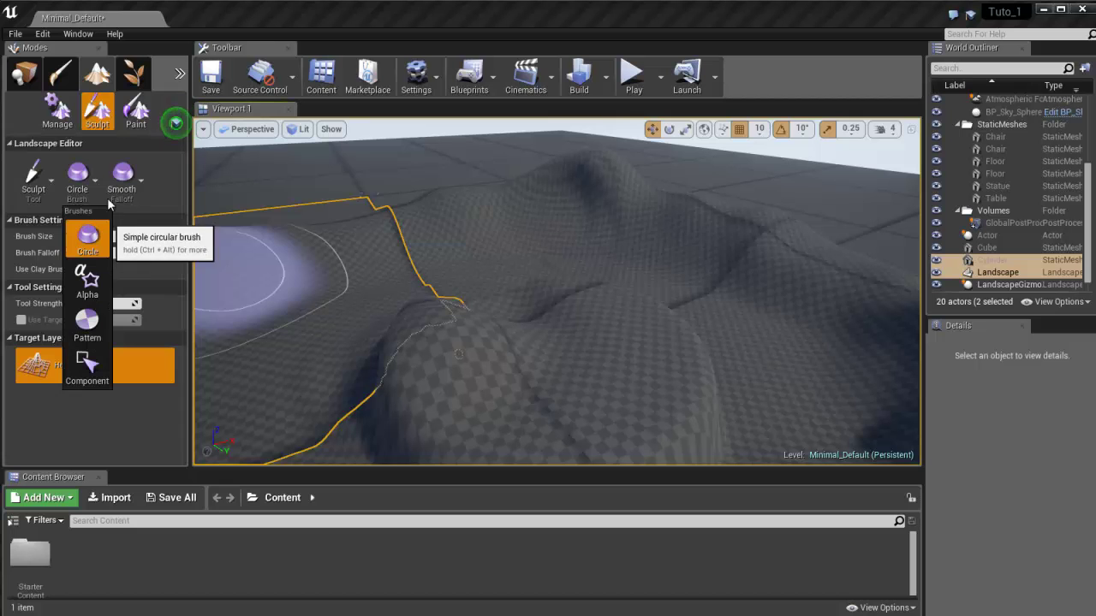
left_click(142, 179)
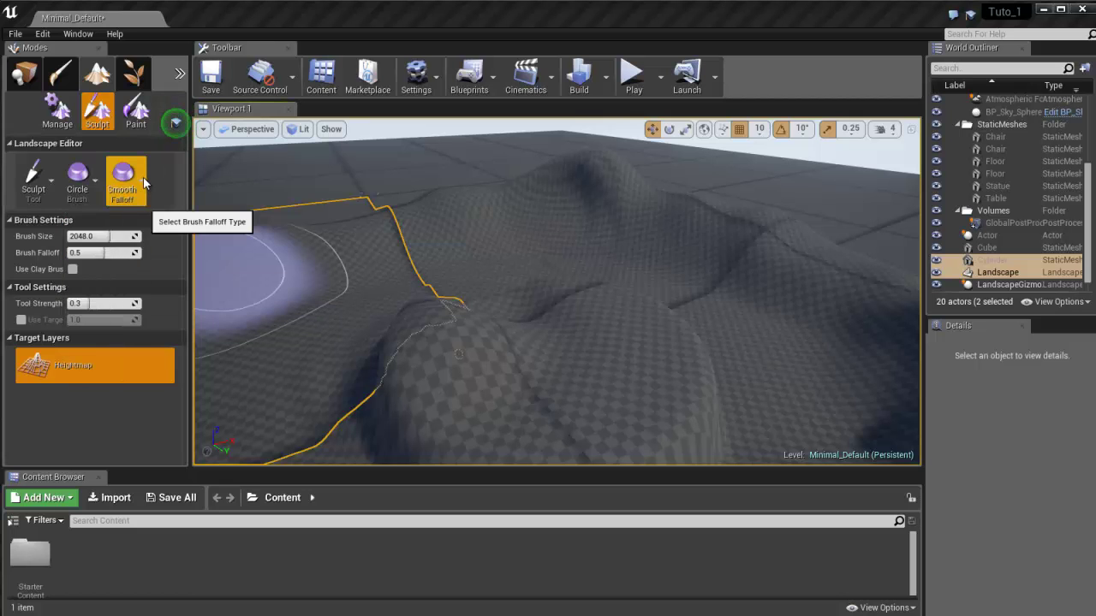
left_click(142, 180)
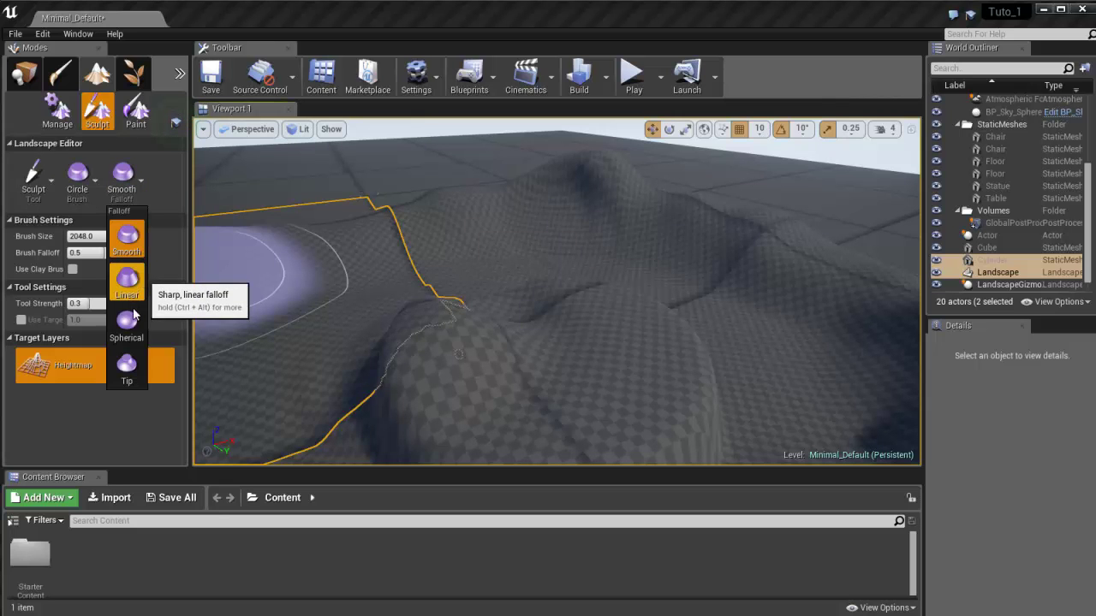
Step: Reduce the brush size to about 368 and the falloff to about 0.495, and sculpt a small bump on the plateau
left_click(84, 236)
left_click(98, 236)
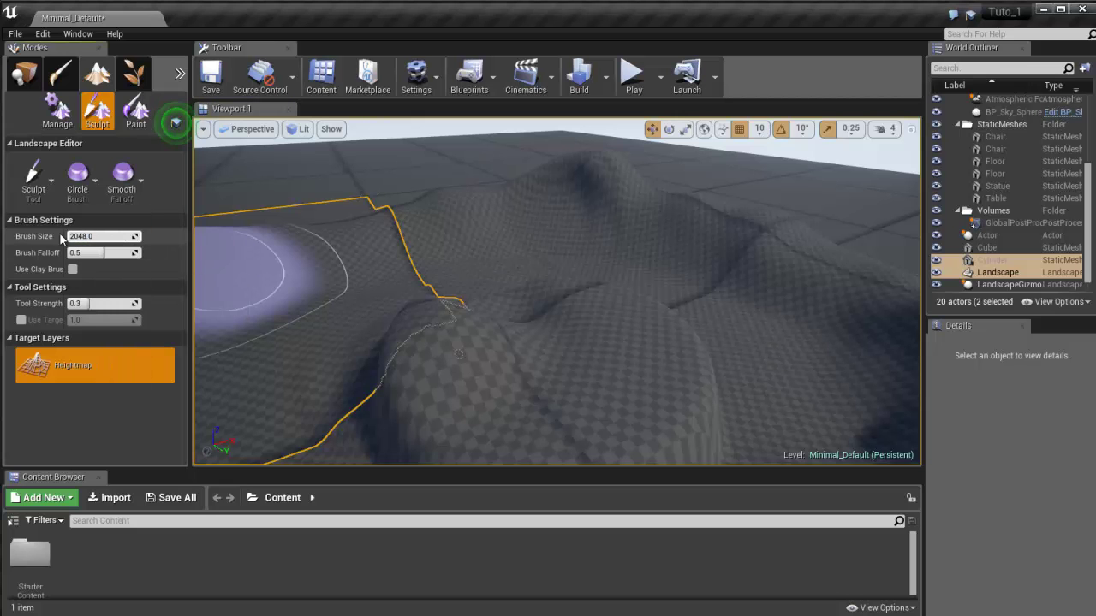
mouse_move(94, 236)
left_mouse_down()
mouse_move(145, 236)
mouse_move(69, 236)
left_mouse_up()
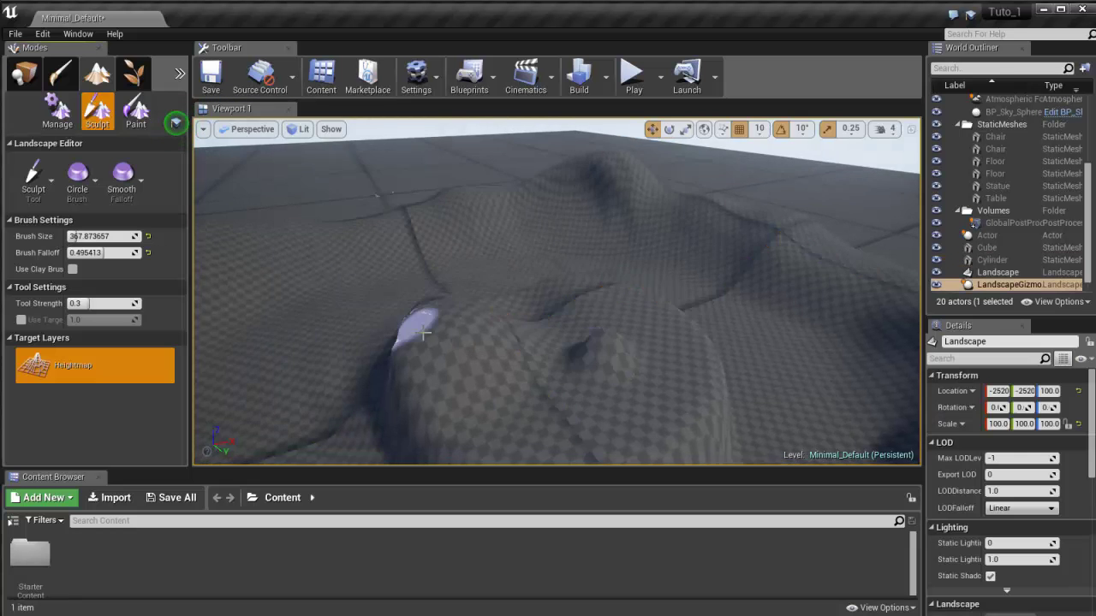
Step: Look over the landscape Paint settings and the Foliage mode's paint settings while examining the sculpted terrain
mouse_move(416, 324)
right_mouse_down()
mouse_move(453, 359)
mouse_move(433, 328)
right_mouse_up()
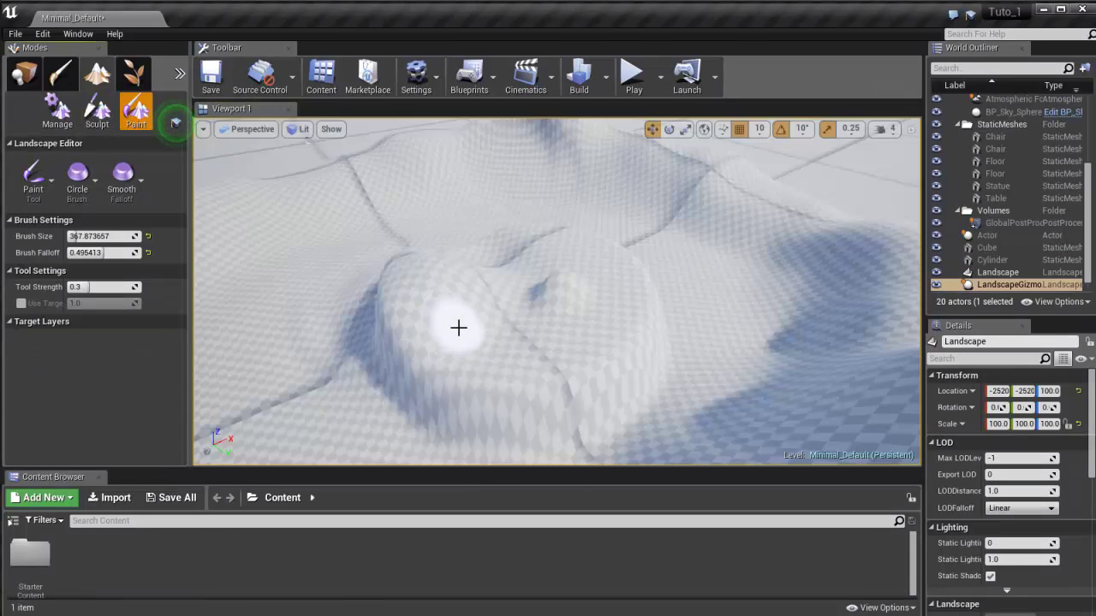
right_click_drag(457, 325, 436, 322)
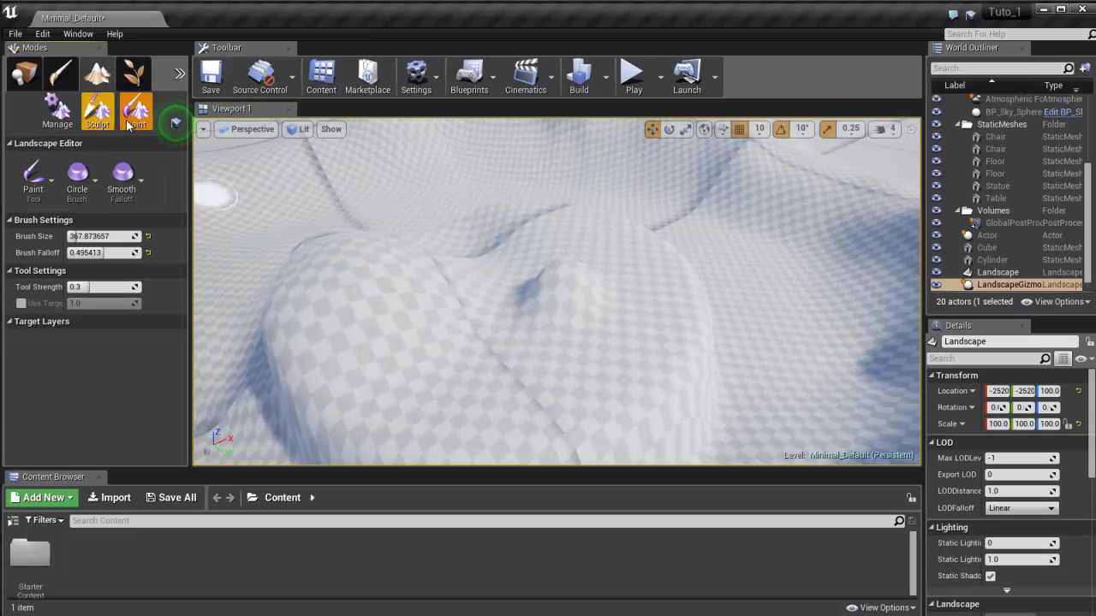
left_click(134, 75)
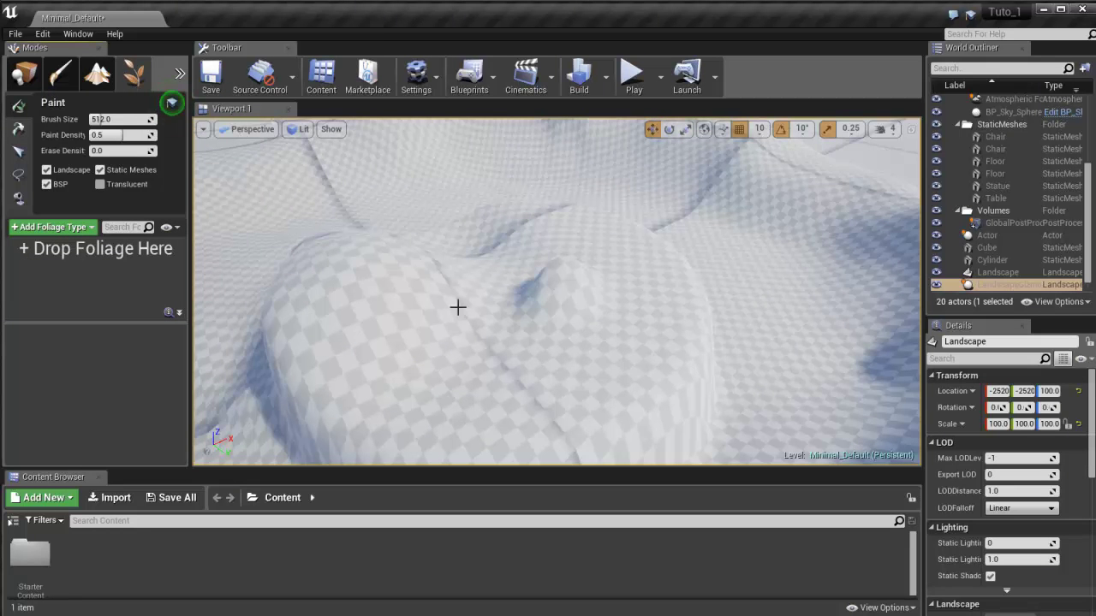
right_click_drag(457, 306, 343, 302)
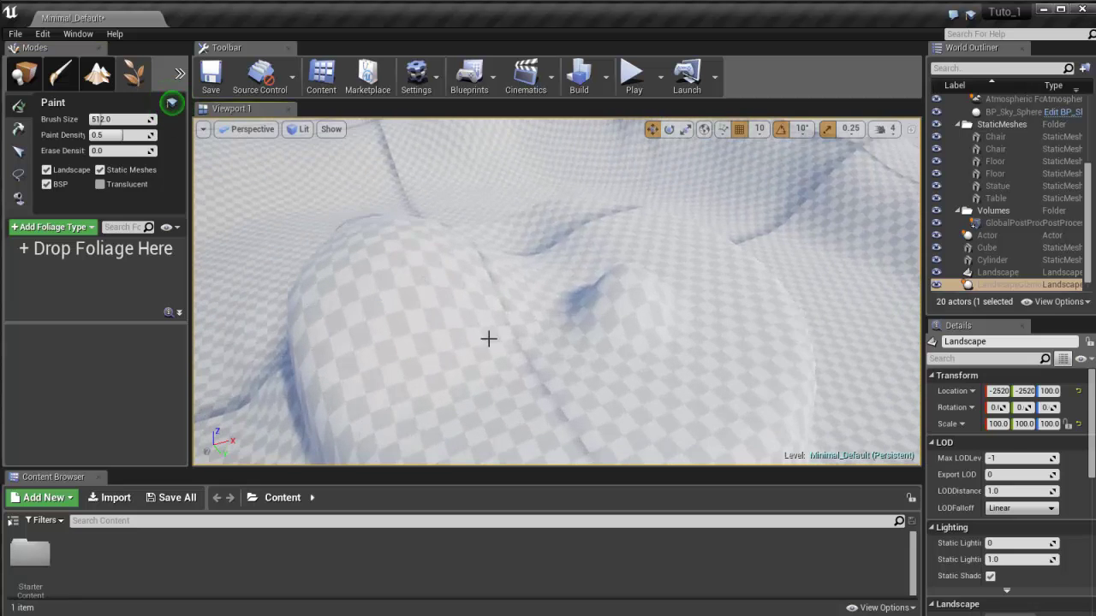
right_click_drag(488, 339, 550, 321)
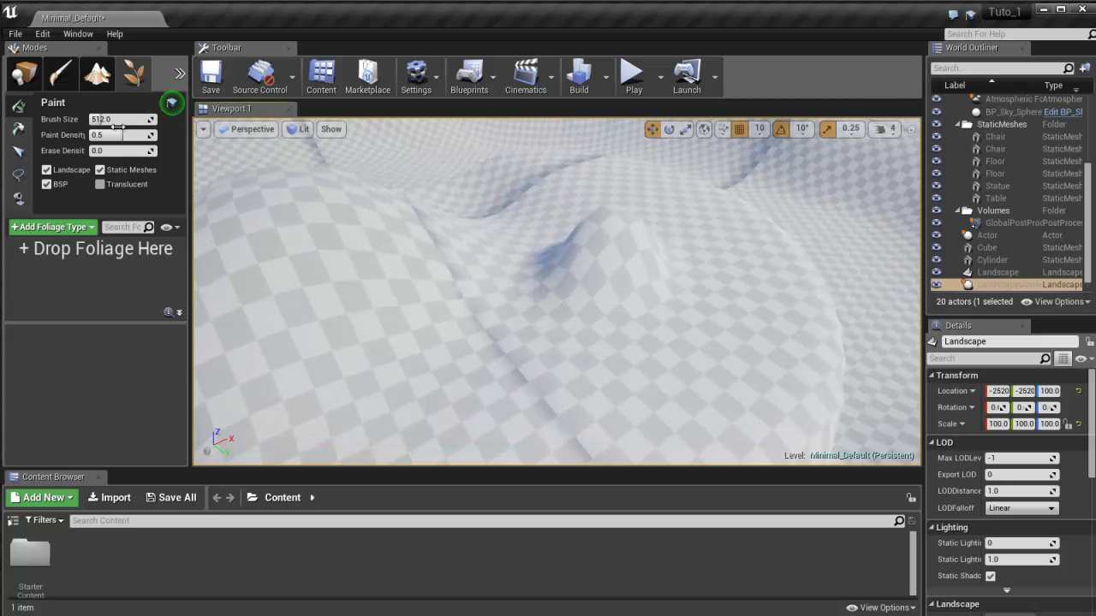
right_click_drag(717, 214, 576, 317)
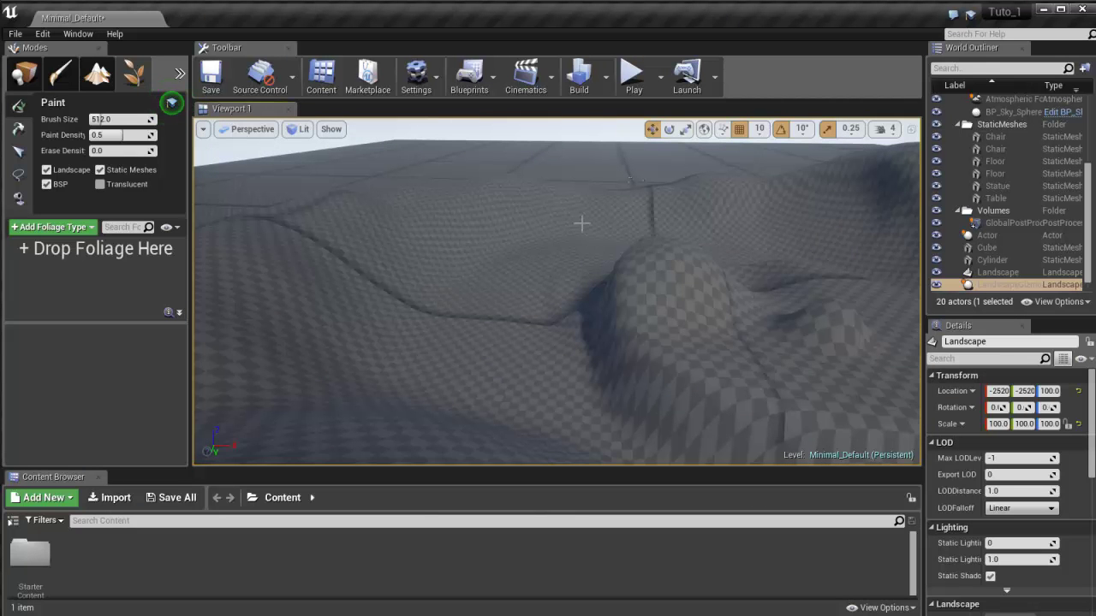
Step: Return from Foliage mode to Place mode and examine the sculpted plateau from several angles and distances
right_click_drag(518, 326, 275, 327)
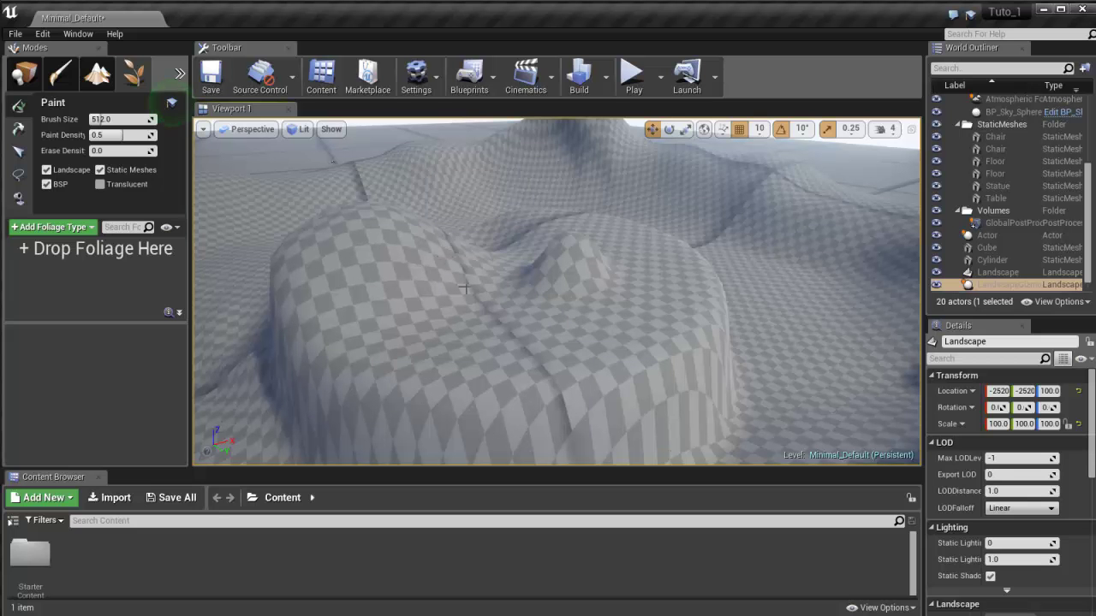
left_click(24, 73)
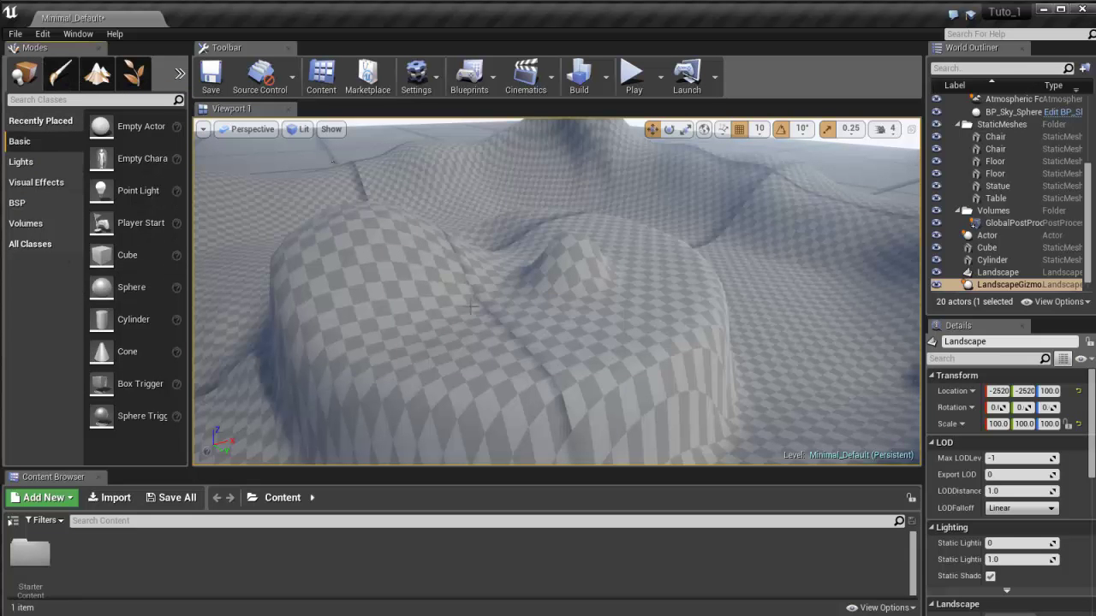
right_click_drag(527, 317, 514, 377)
scroll(538, 293, "down", 8)
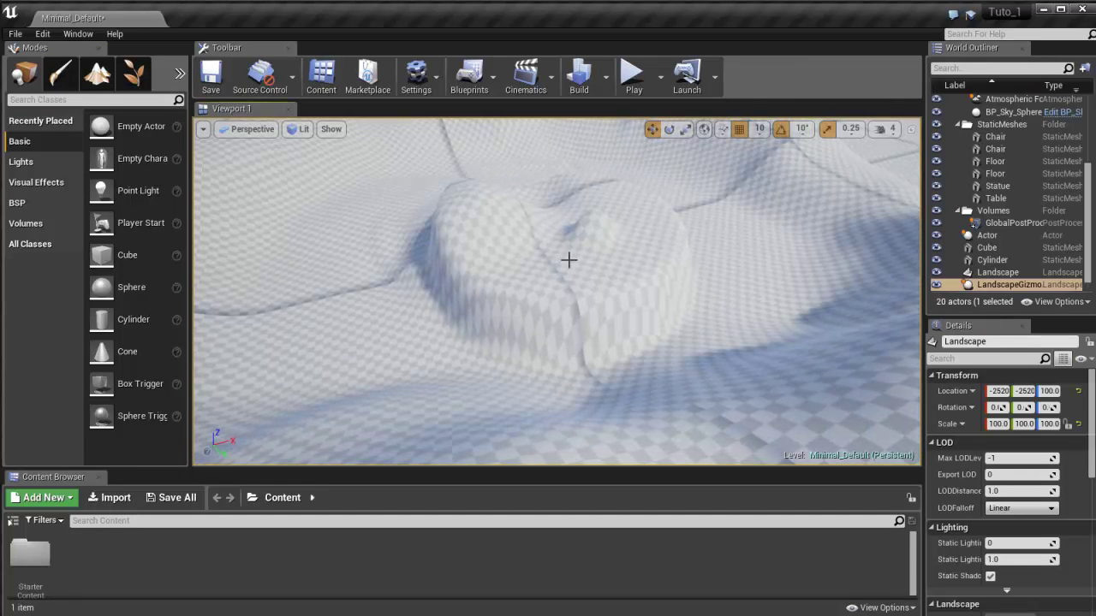
scroll(565, 263, "up", 6)
right_click_drag(553, 272, 523, 281)
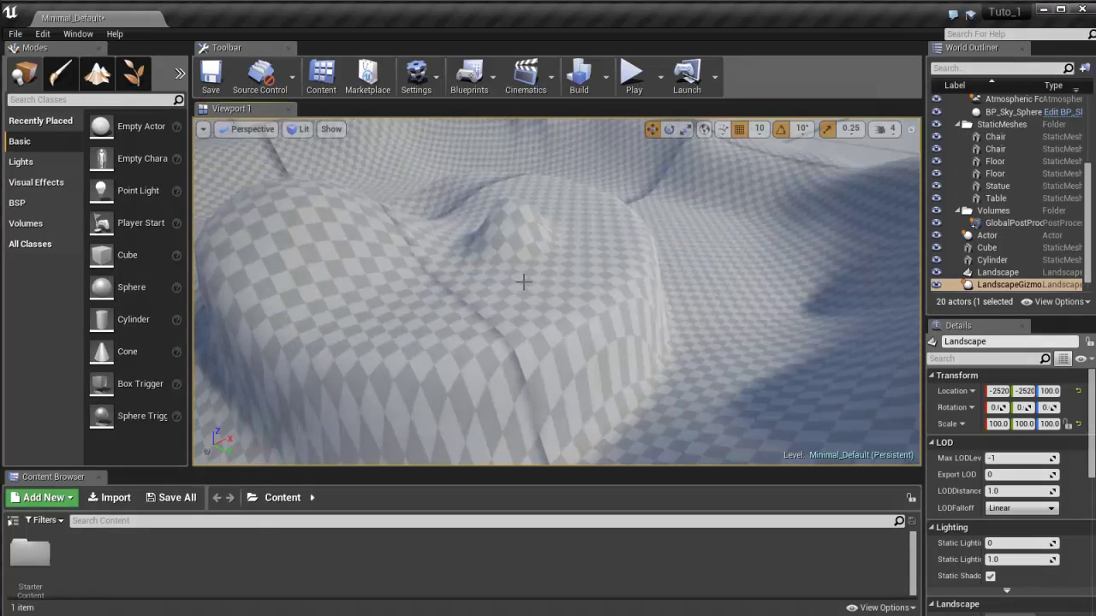
scroll(523, 281, "up", 4)
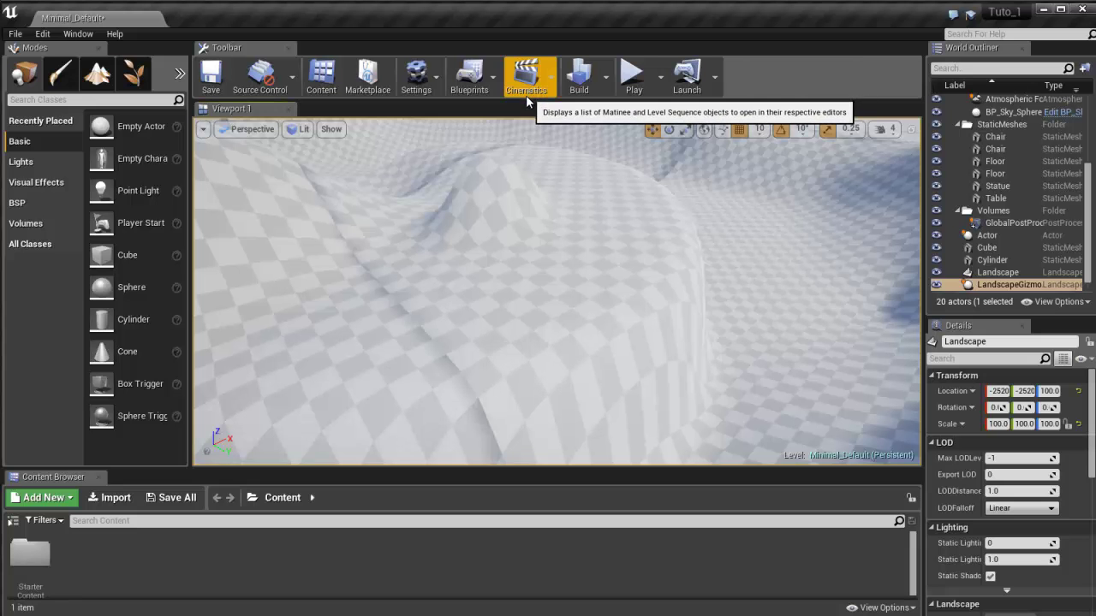
Step: Run and stop a play test of the level, and look over the devices available for launching the project
left_click(634, 80)
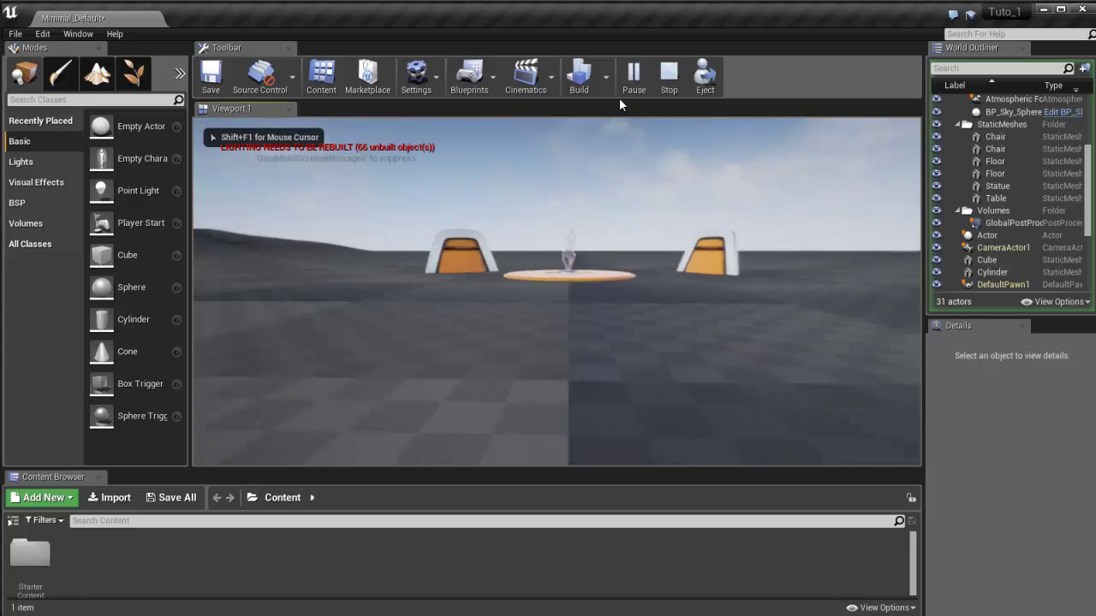
key("Escape")
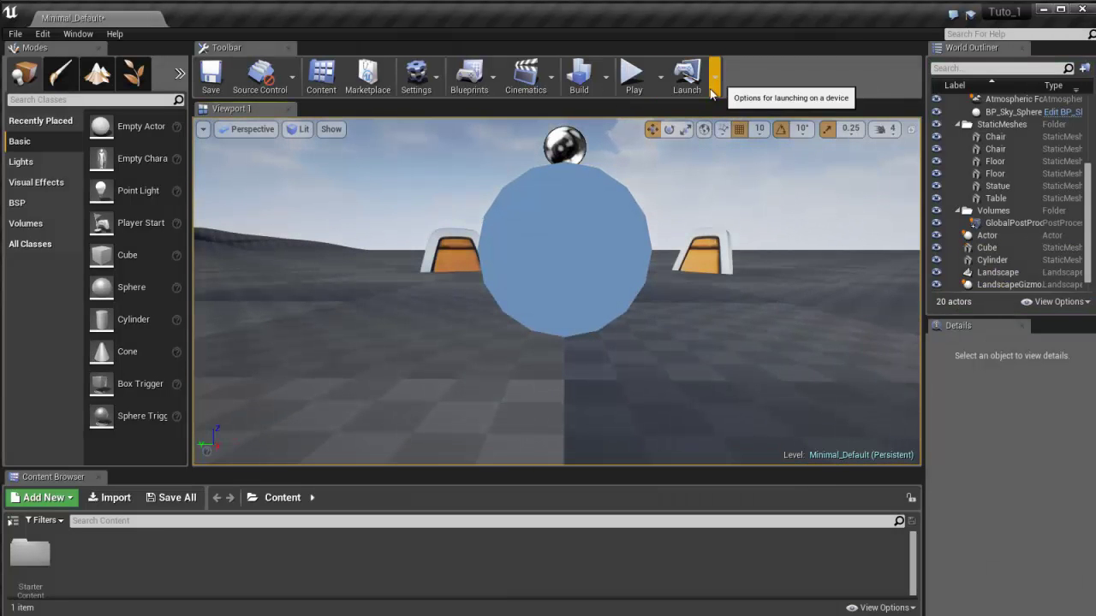
left_click(716, 81)
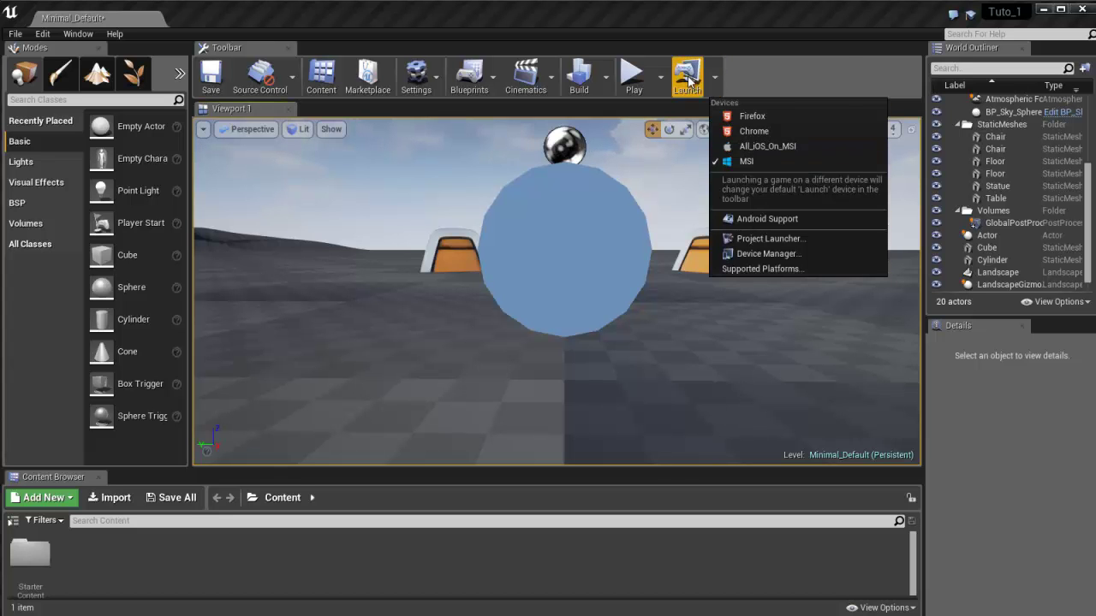
left_click(758, 20)
Step: Delete the landscape from the level, leaving the floor blocks with the table and chairs
left_click(322, 305)
right_click_drag(387, 263, 387, 263)
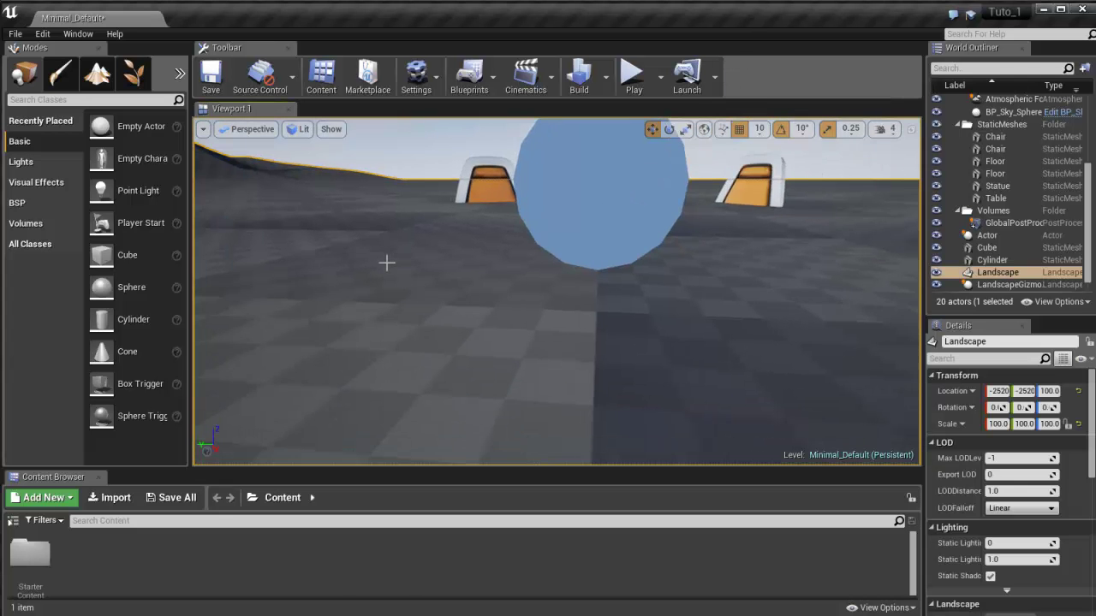
key("Delete")
scroll(381, 268, "down", 10)
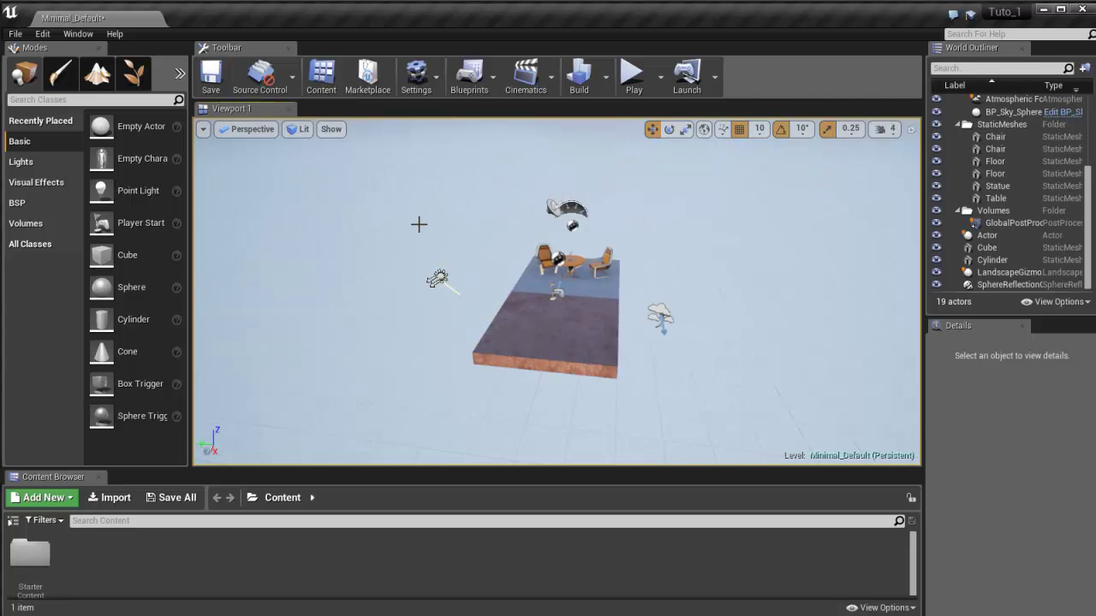
scroll(418, 224, "up", 10)
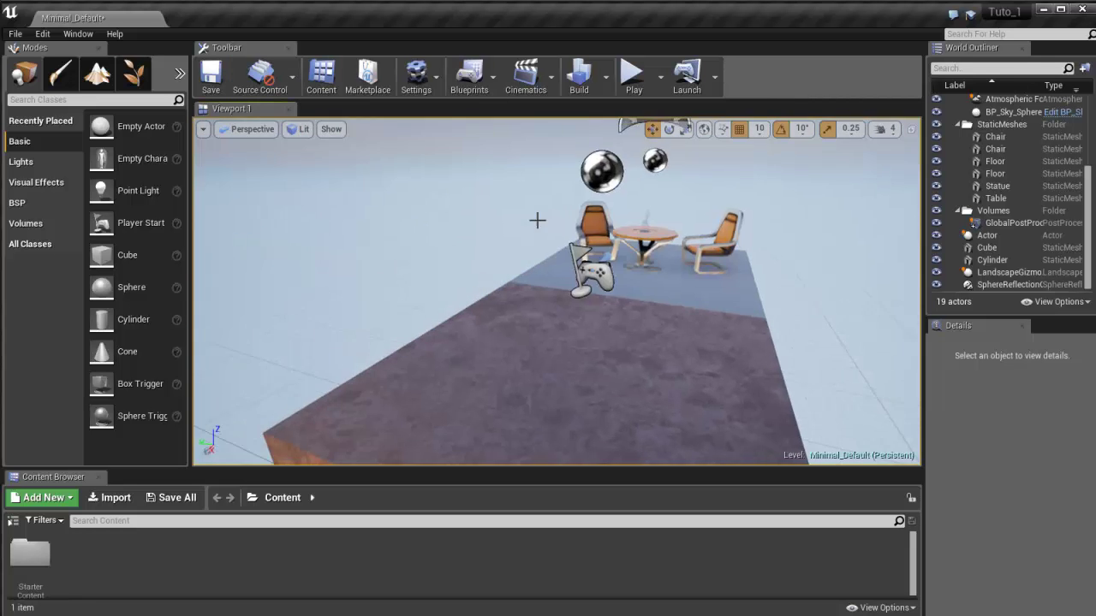
Step: Practise flying the camera forward, backward and sideways around the floor blocks, table and chairs
right_click_drag(538, 221, 548, 221)
right_click_drag(477, 279, 864, 4)
key("w")
key("s")
key("w")
right_click_drag(607, 3, 499, 340)
key("w")
key("s")
key("s")
key("w")
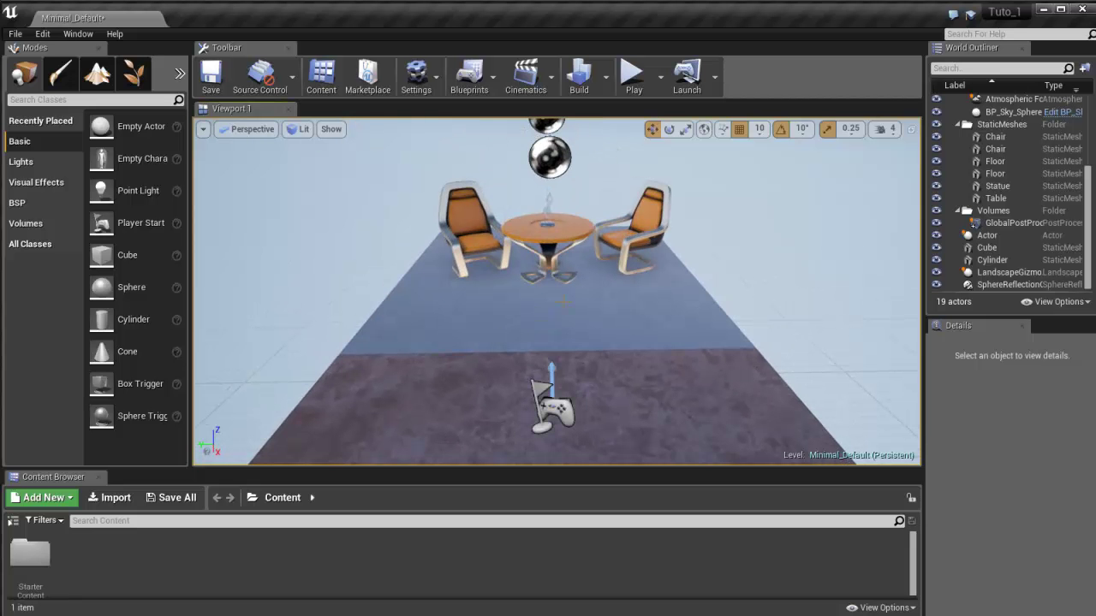
right_click_drag(535, 301, 570, 296)
key("a")
key("d")
key("w")
key("s")
key("w")
key("a")
key("s")
key("w")
key("s")
key("w")
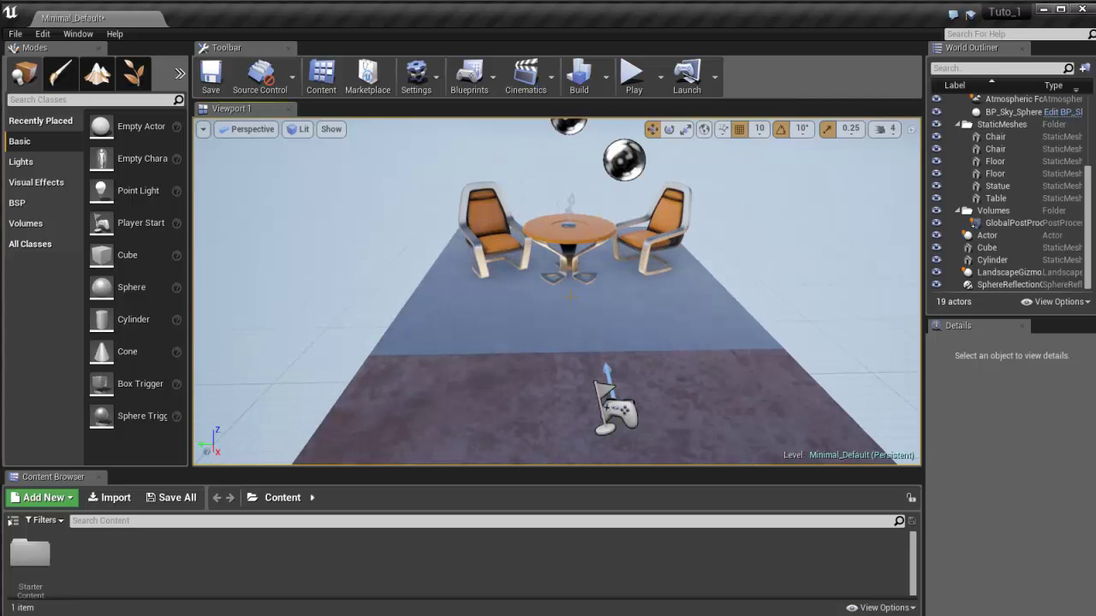
Step: Select the table, turn away from it, focus the view back on it and orbit around it
left_click(565, 243)
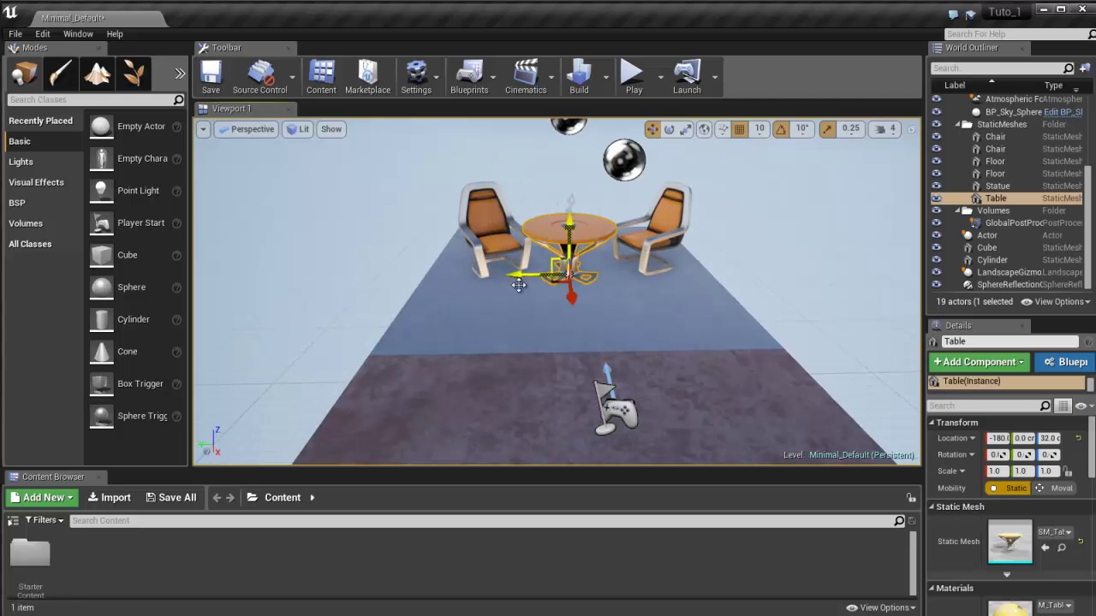
right_click_drag(519, 286, 704, 284)
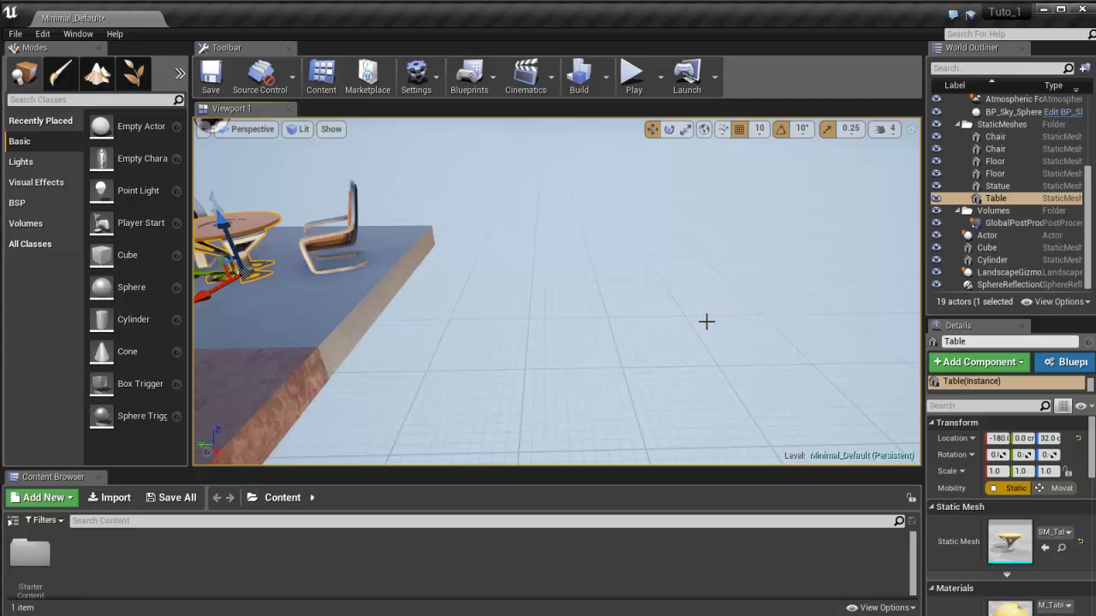
key("f")
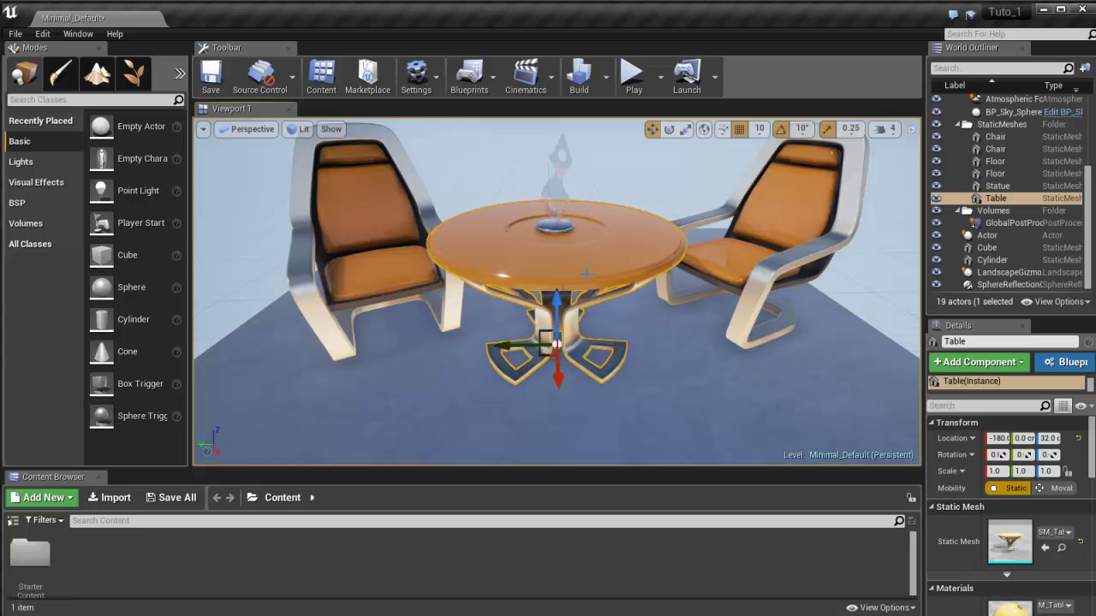
left_click_drag(665, 294, 630, 320, "alt")
scroll(732, 428, "down", 10)
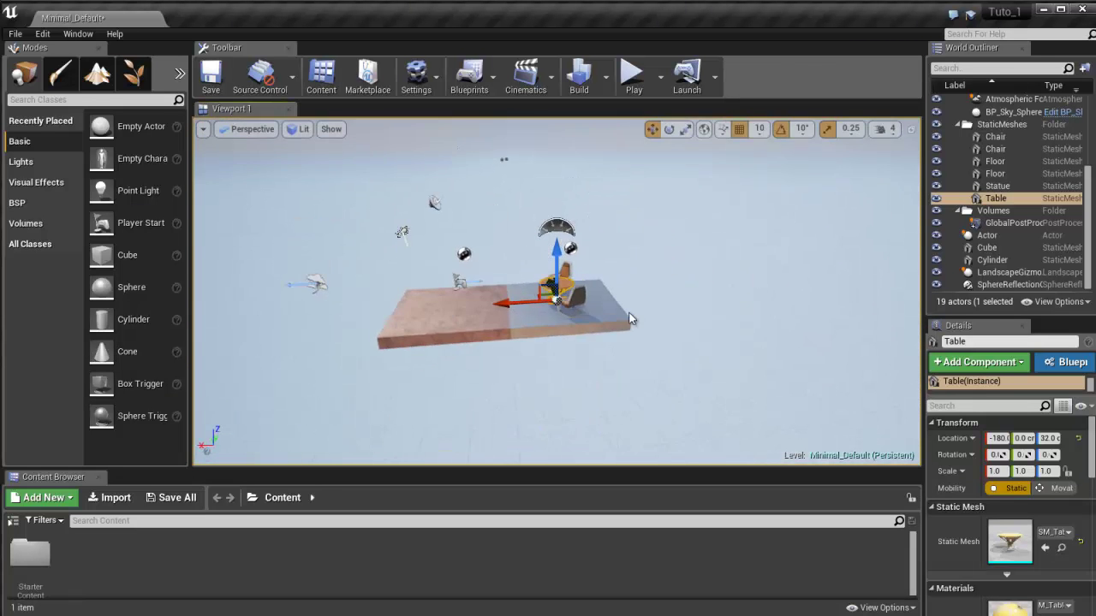
Step: Select the reddish-brown floor block, focus the view on it and orbit around it to face the table and chairs
left_click(483, 326)
key("f")
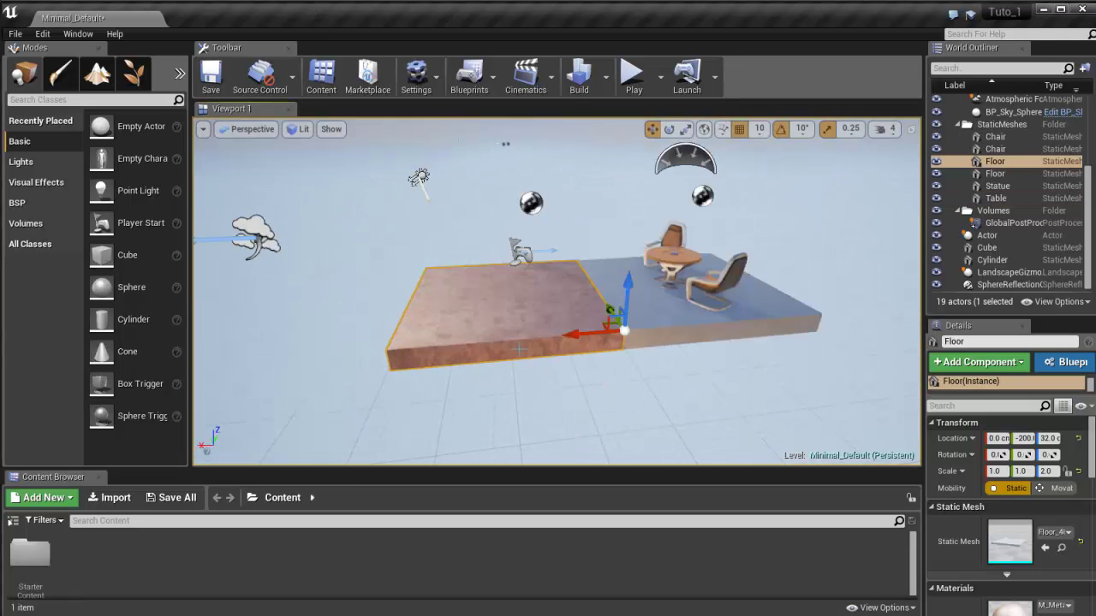
left_click_drag(512, 344, 5, 243, "alt")
left_click_drag(462, 318, 504, 229, "alt")
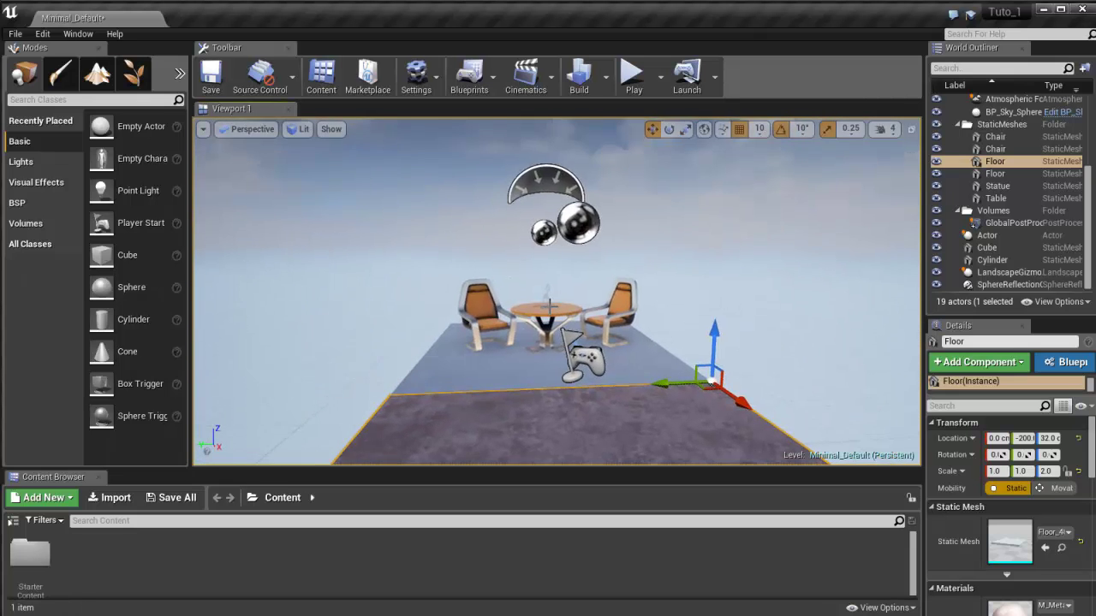
right_click_drag(503, 230, 321, 274, "alt")
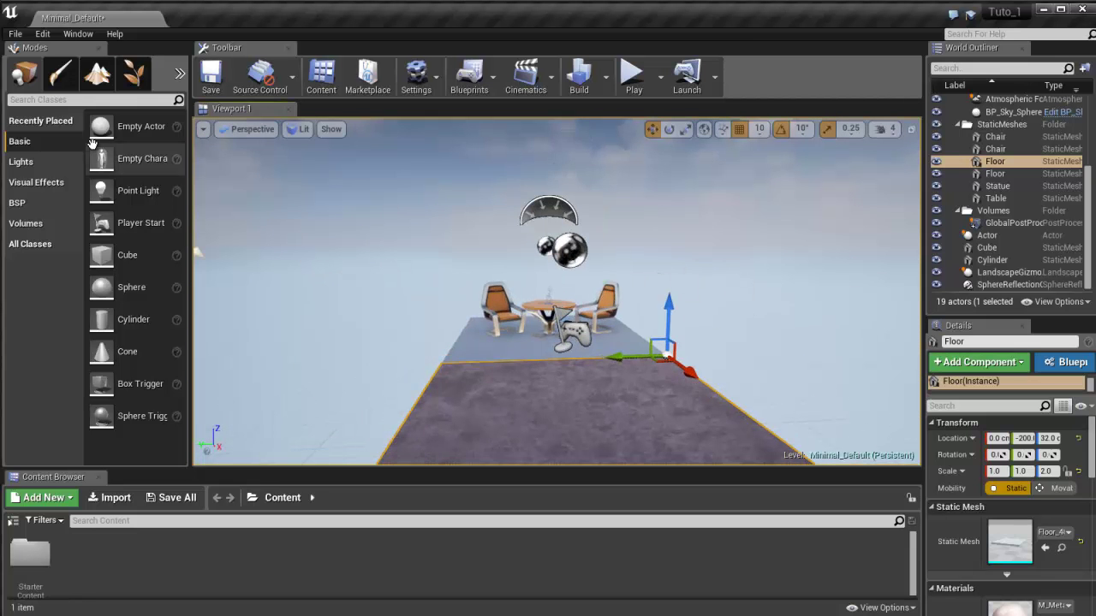
Step: Place an Empty Actor on the bare floor block and move it to X 200, Y 110, Z 60
left_click_drag(100, 126, 514, 217)
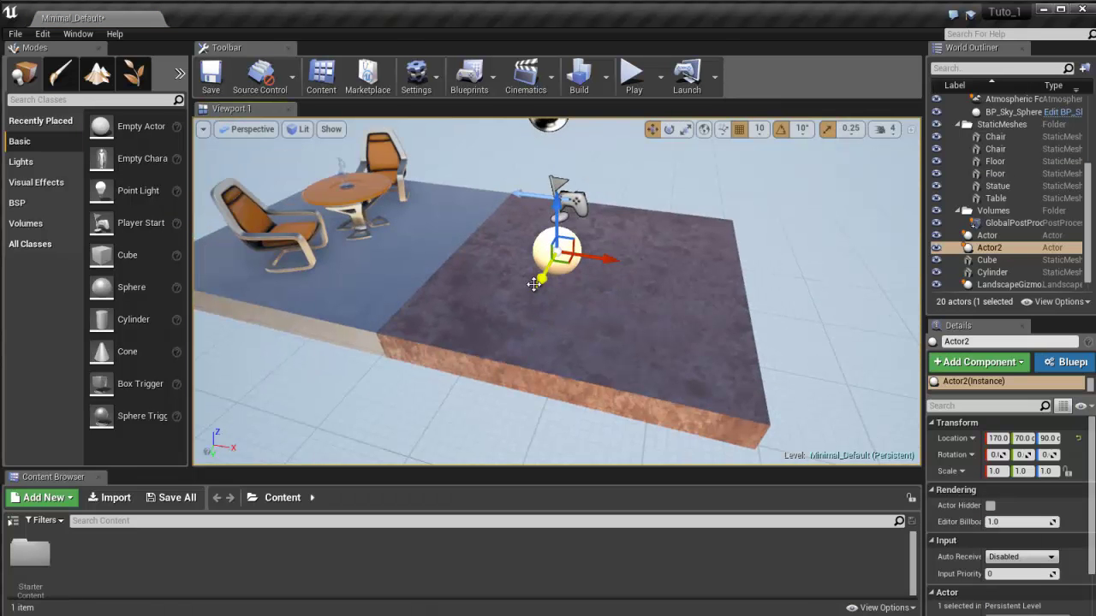
mouse_move(532, 293)
left_mouse_down()
mouse_move(554, 273)
mouse_move(518, 281)
left_mouse_up()
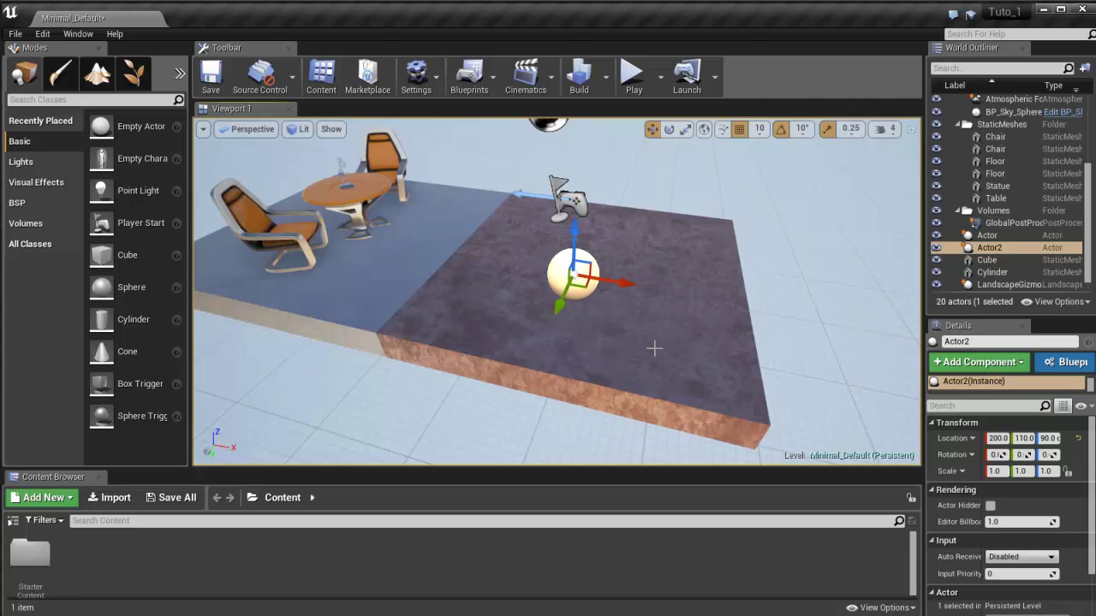
left_click_drag(654, 347, 572, 212, "alt")
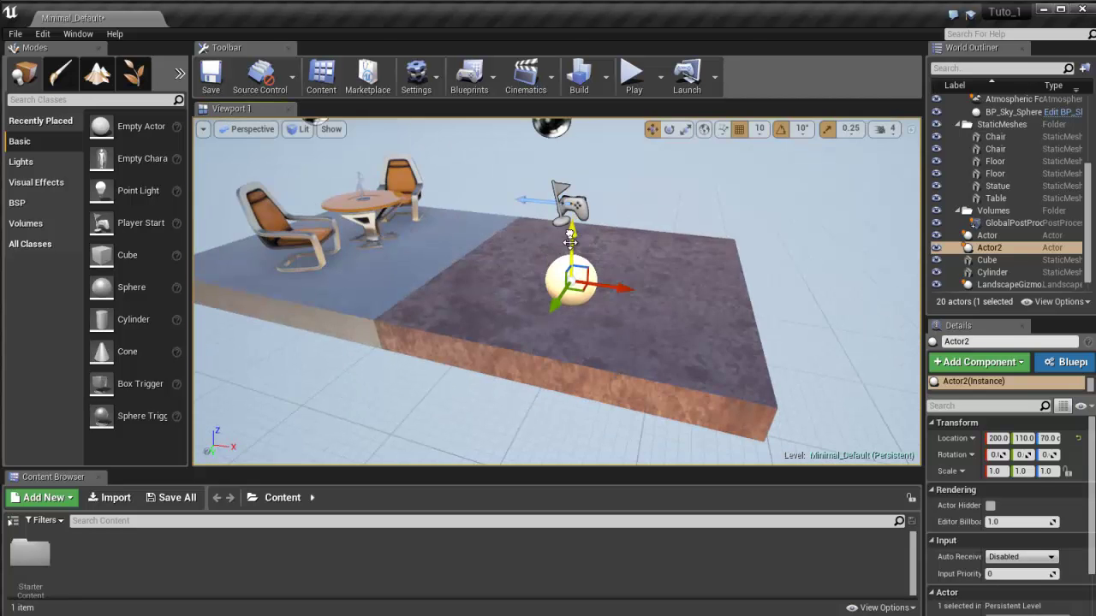
scroll(673, 321, "up", 12)
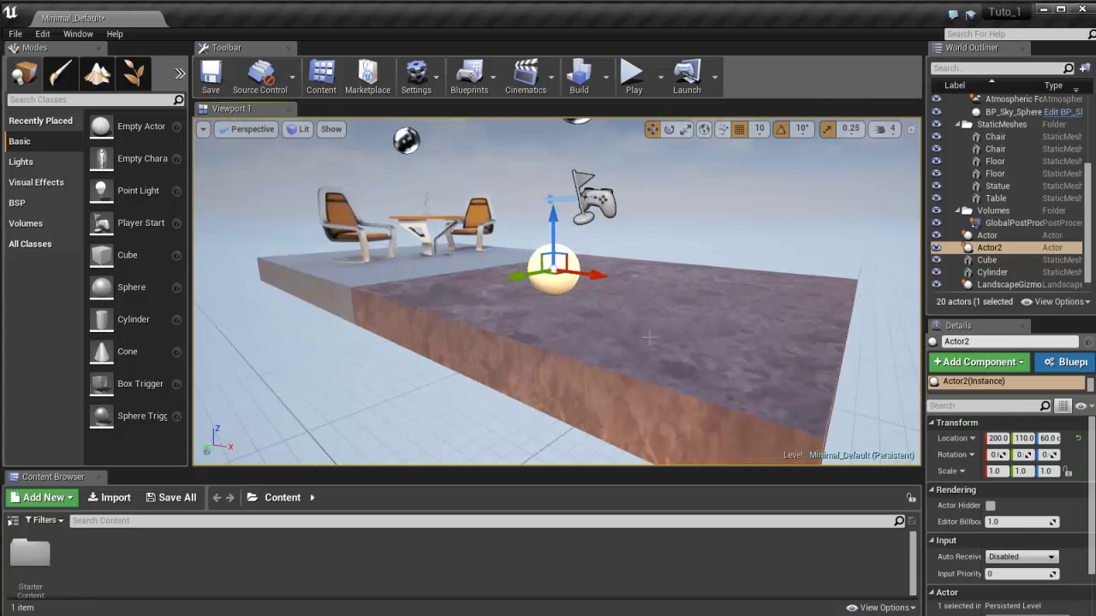
scroll(590, 271, "down", 12)
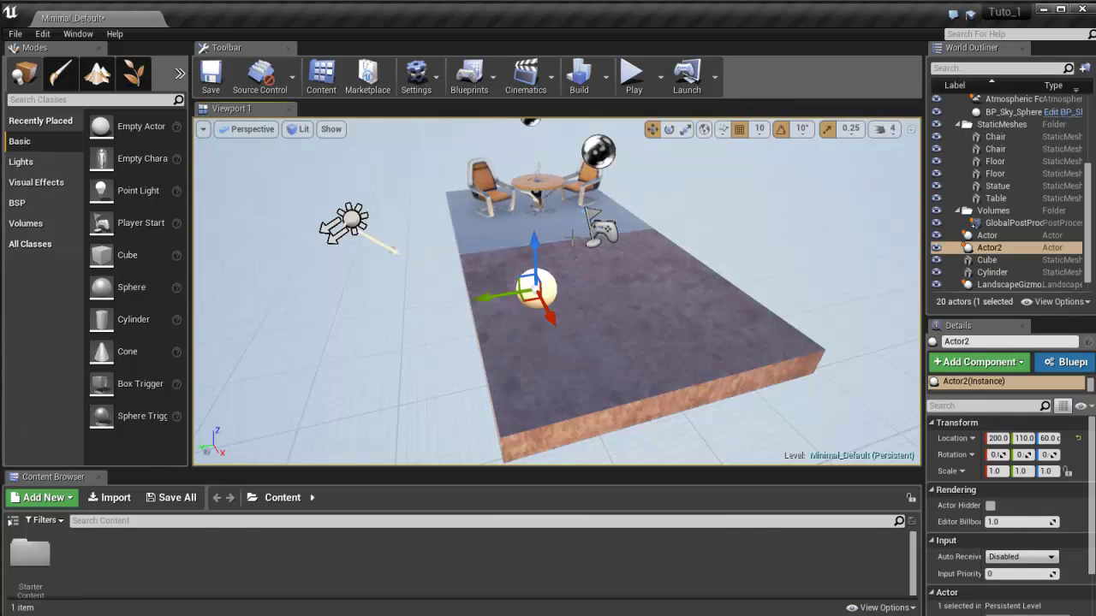
Step: Place a Cube near the edge of the bare floor block at X 310, Y -90, Z 80
right_click_drag(591, 271, 362, 226)
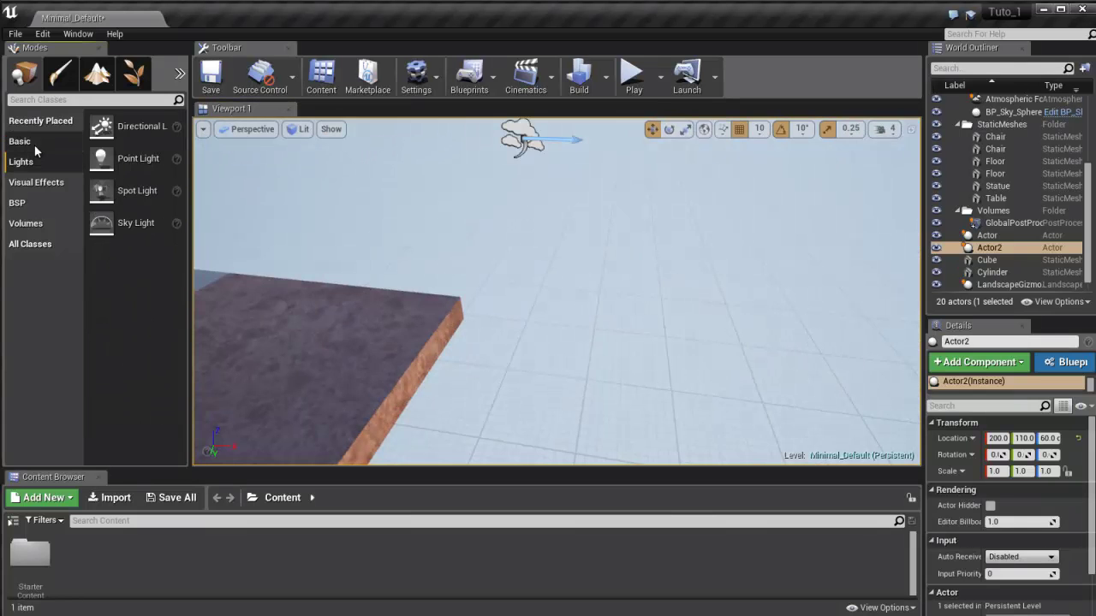
left_click_drag(117, 267, 347, 319)
left_click_drag(346, 274, 353, 263)
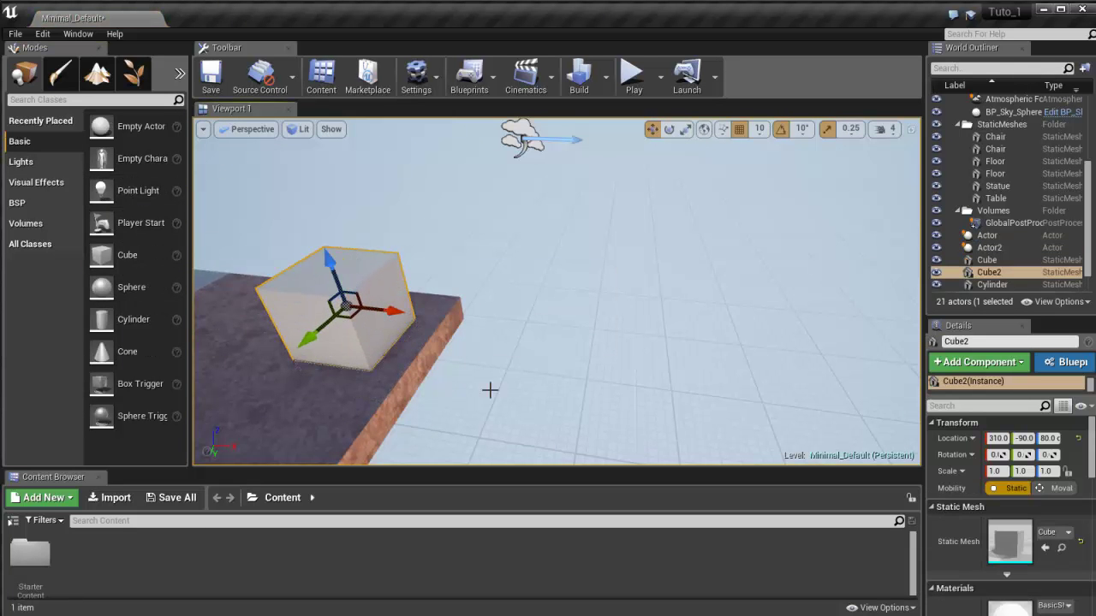
Step: Move the new cube along its X and Y axes to X 350, Y 120, with the camera following the final move
right_click_drag(499, 351, 469, 361)
left_click_drag(609, 294, 499, 304)
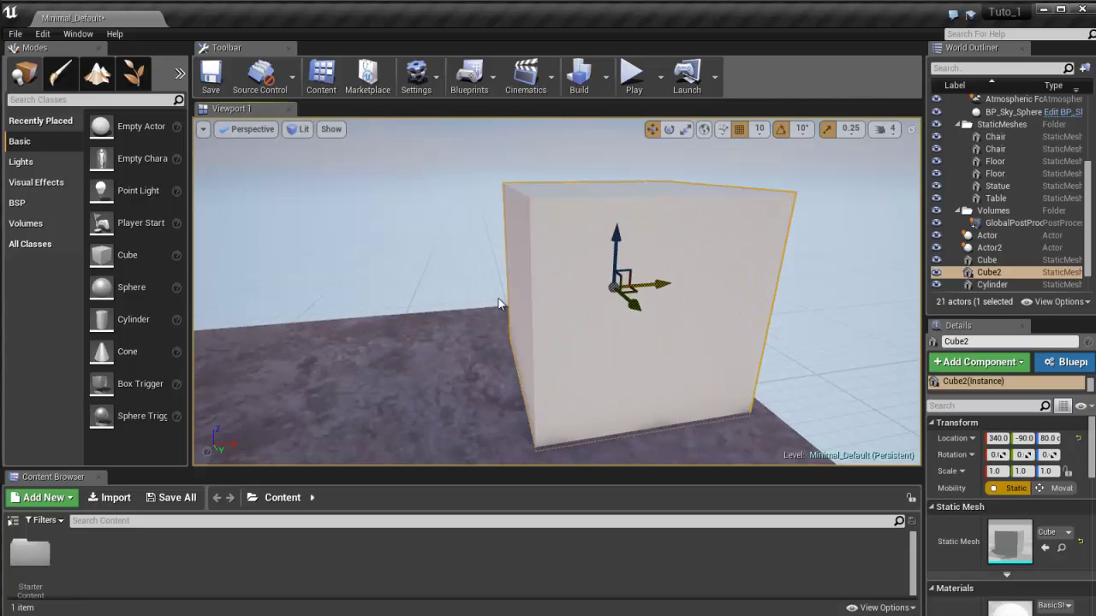
left_click_drag(637, 290, 623, 291)
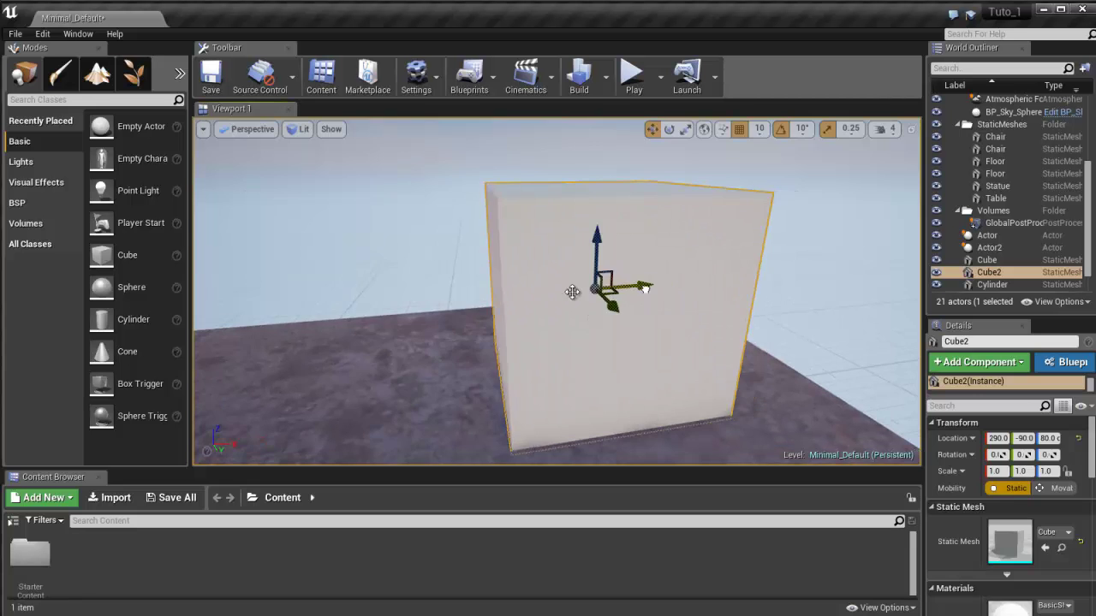
right_click_drag(623, 291, 596, 300)
left_click_drag(702, 291, 637, 277)
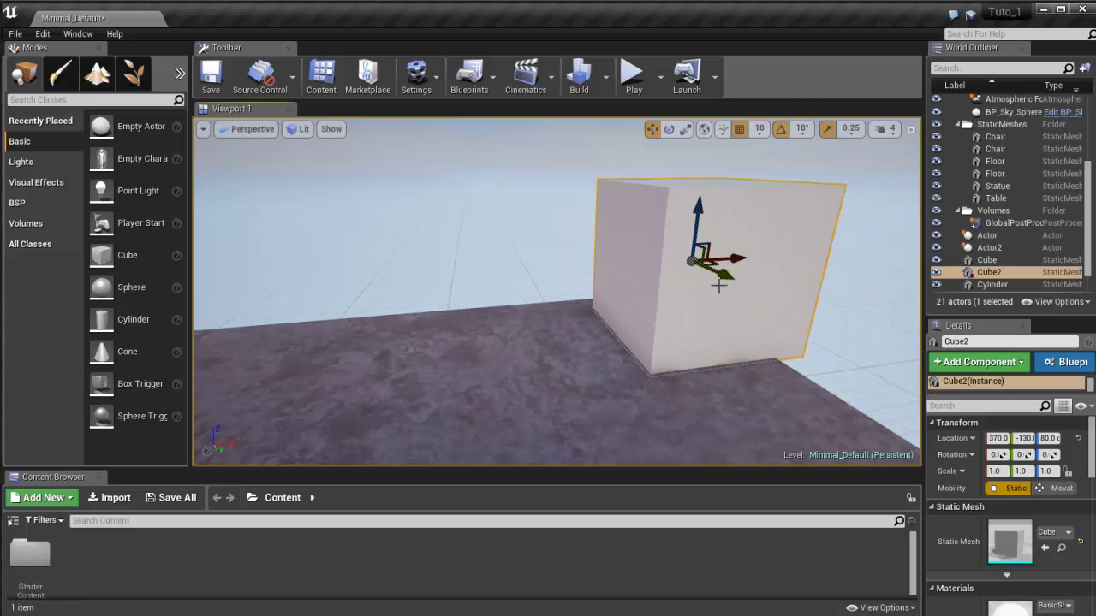
scroll(644, 330, "down", 5)
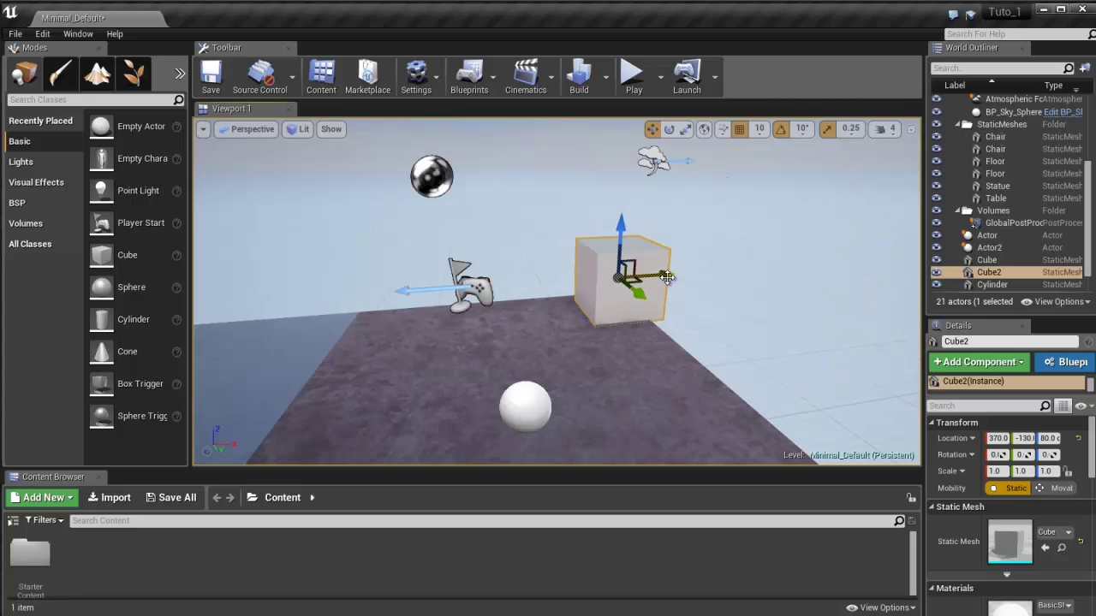
left_click_drag(667, 276, 733, 272, "shift")
right_click_drag(737, 276, 759, 276)
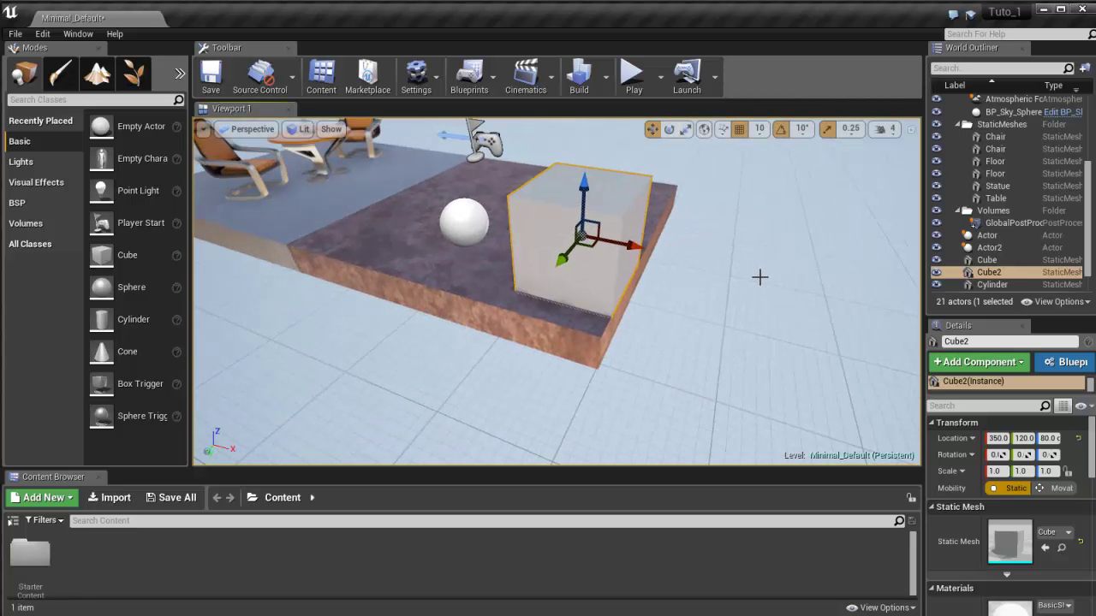
Step: Try rotating the cube about several axes with the Rotate tool and undo the rotations
left_click(671, 130)
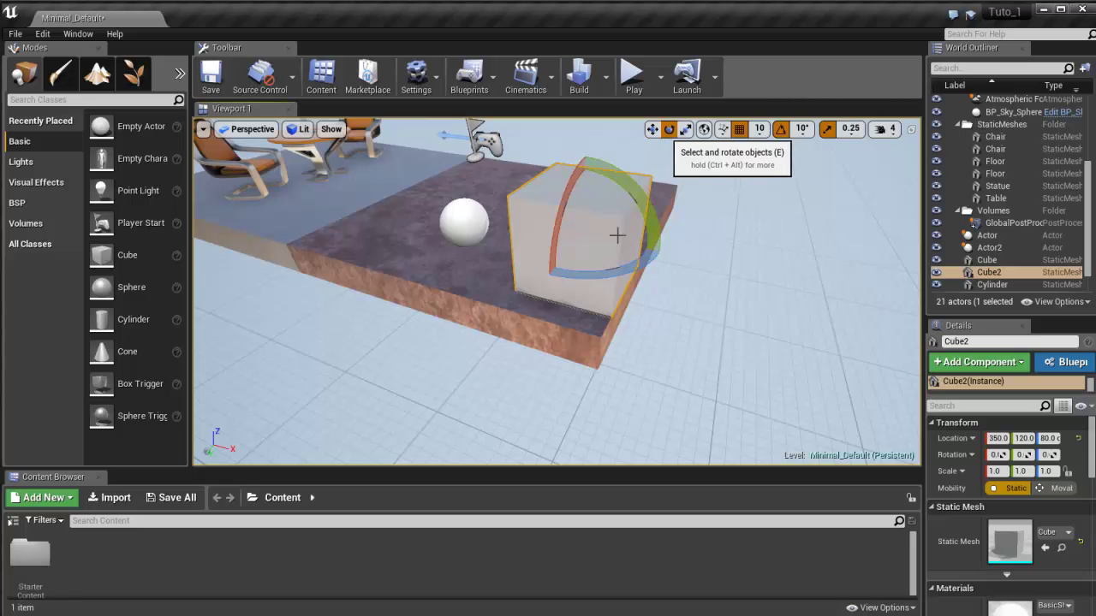
left_click_drag(611, 273, 565, 208)
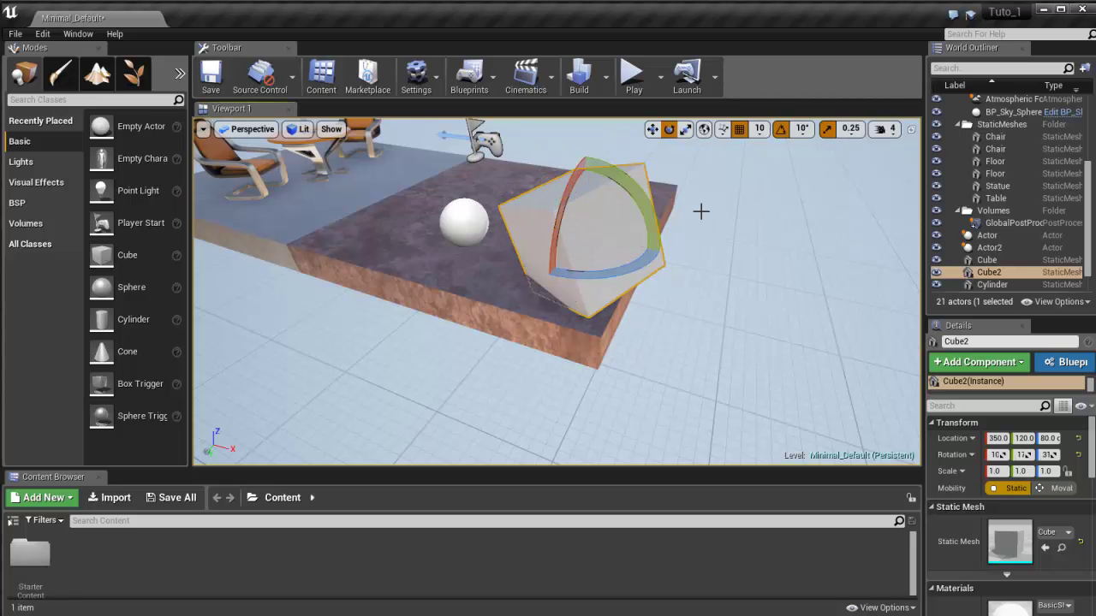
key("ctrl+z")
key("ctrl+z")
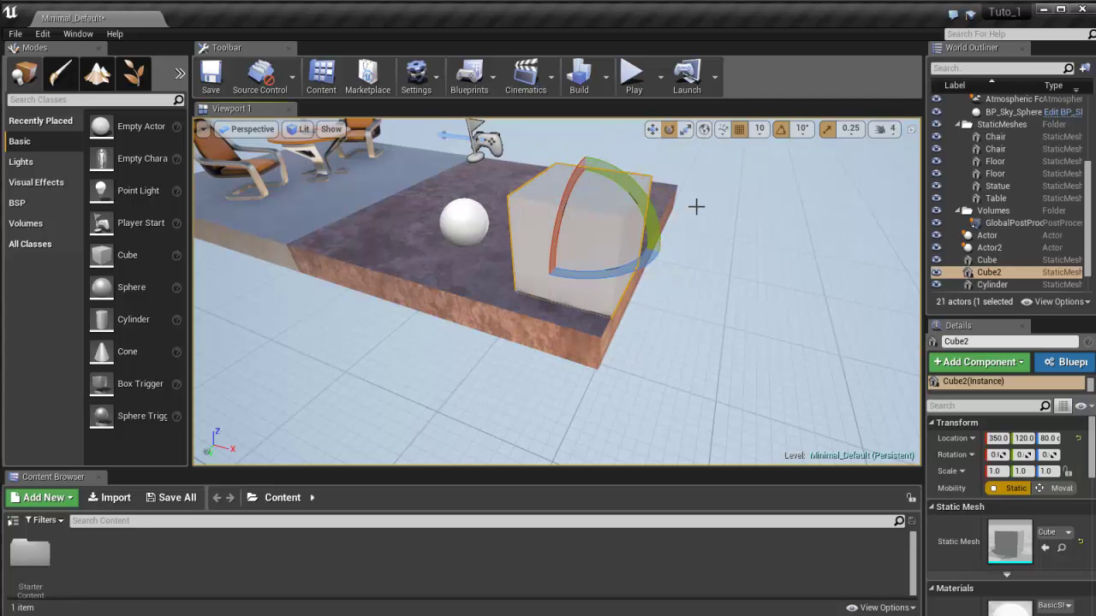
Step: Move the cube with the Translate tool to about X 345.9, Y 125.5, Z 97.98, finishing with a free move across several axes
left_click(652, 130)
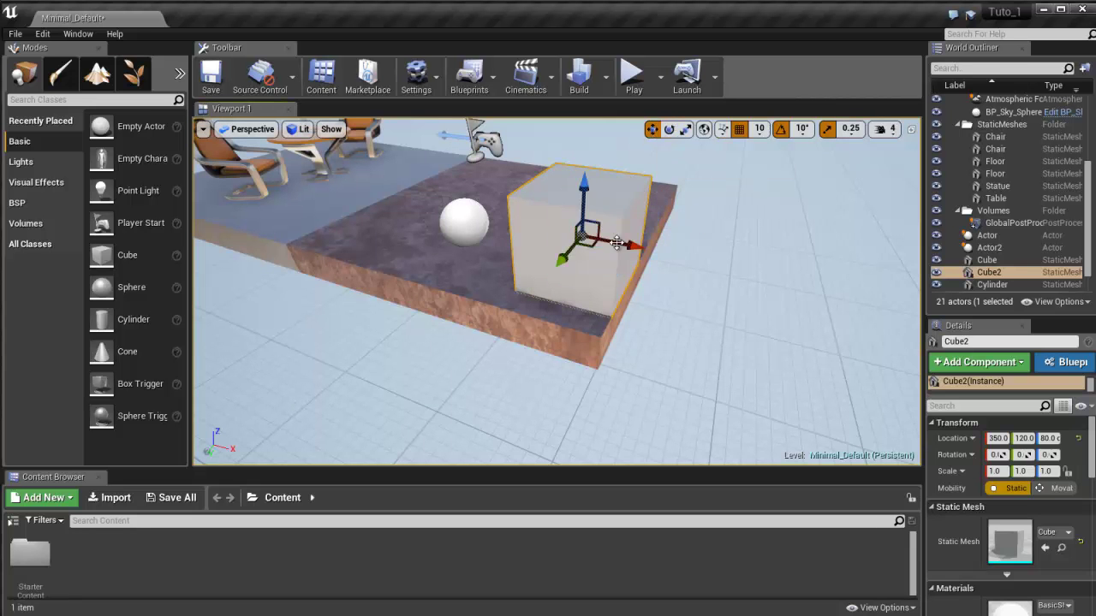
scroll(595, 234, "up", 3)
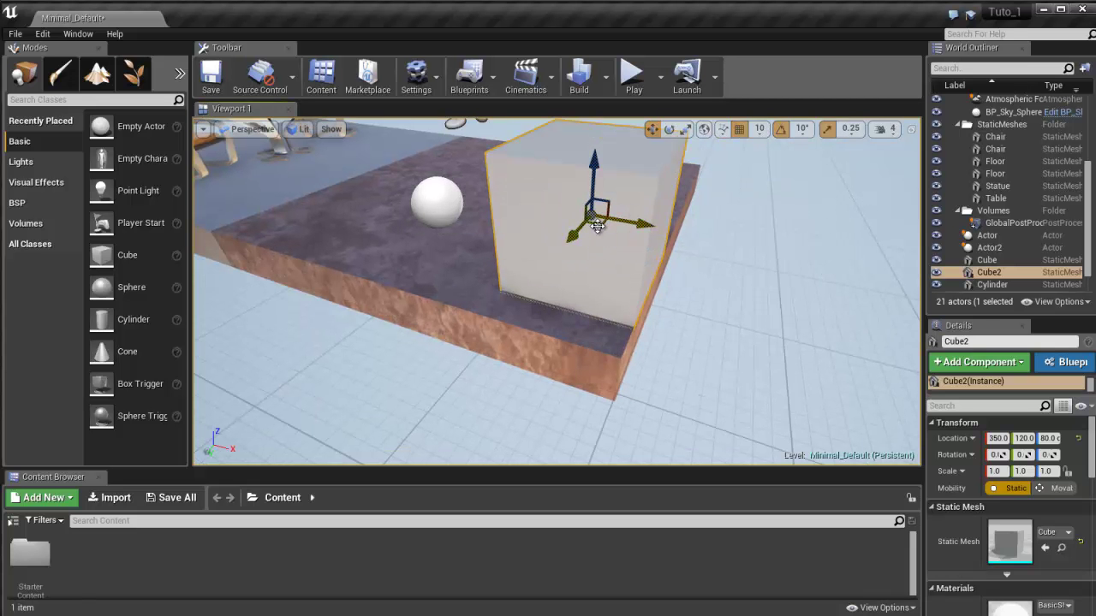
mouse_move(601, 226)
left_mouse_down("alt")
mouse_move(582, 244)
mouse_move(615, 246)
mouse_move(603, 233)
left_mouse_up("alt")
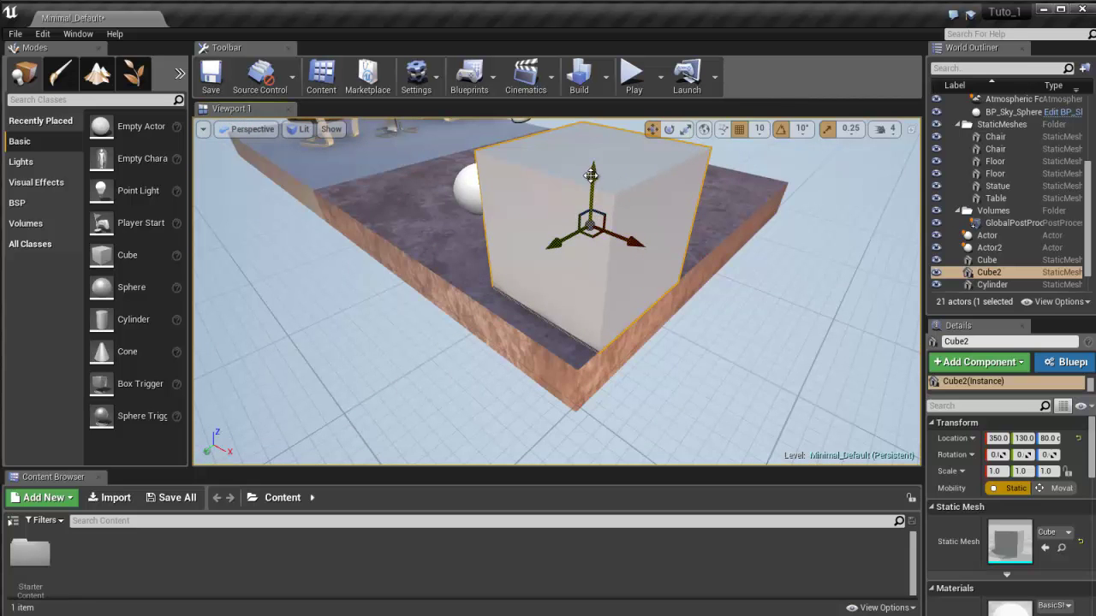
mouse_move(590, 175)
left_mouse_down()
mouse_move(612, 221)
mouse_move(597, 163)
left_mouse_up()
scroll(603, 227, "down", 3)
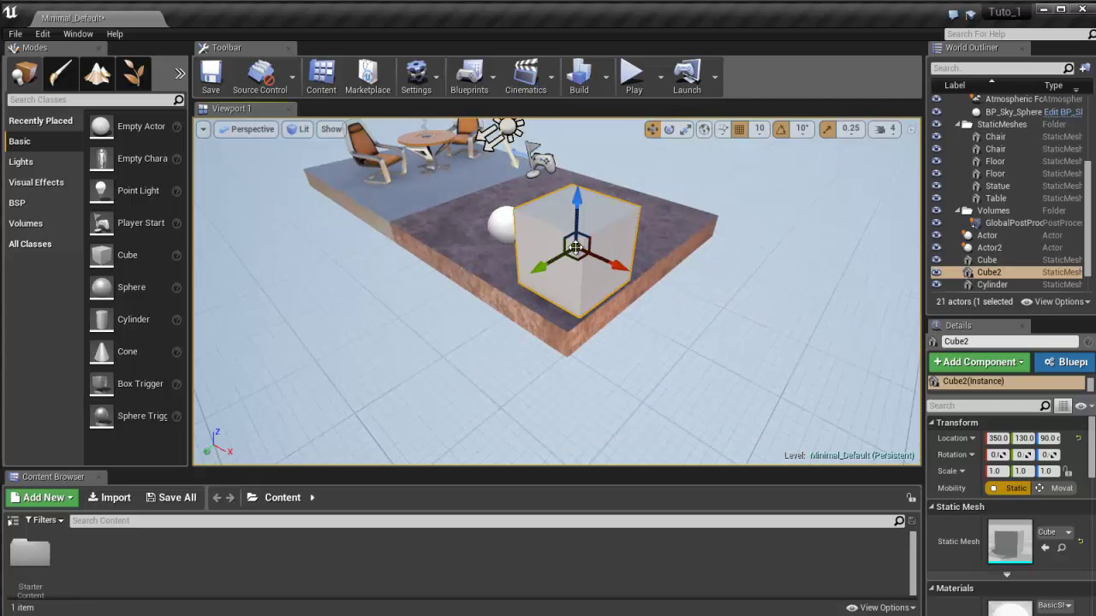
mouse_move(578, 259)
left_mouse_down()
mouse_move(555, 246)
mouse_move(578, 238)
left_mouse_up()
scroll(626, 254, "up", 3)
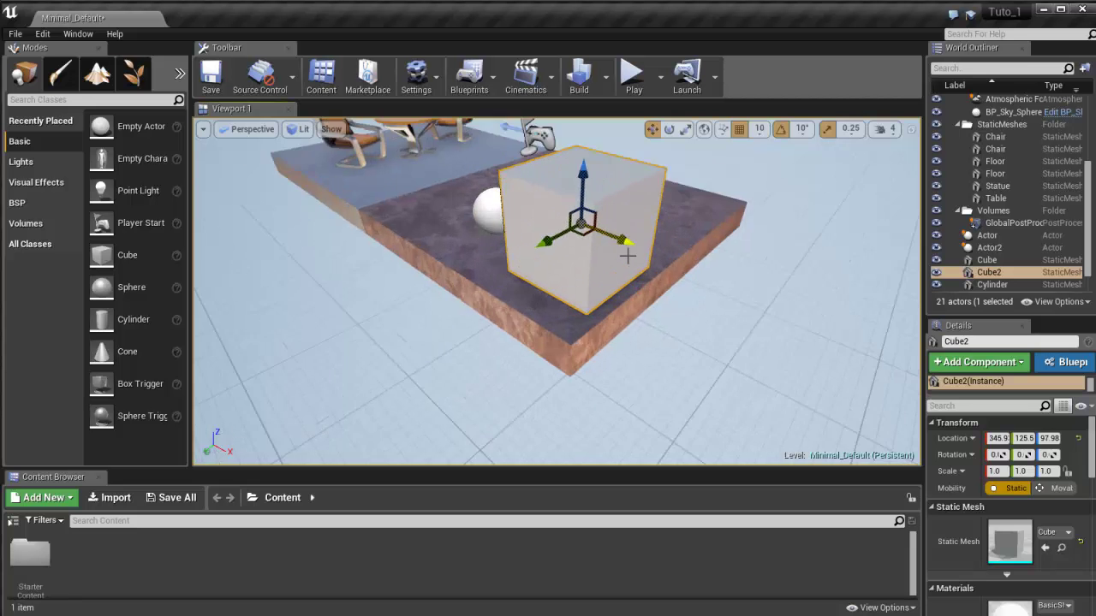
scroll(631, 238, "down", 5)
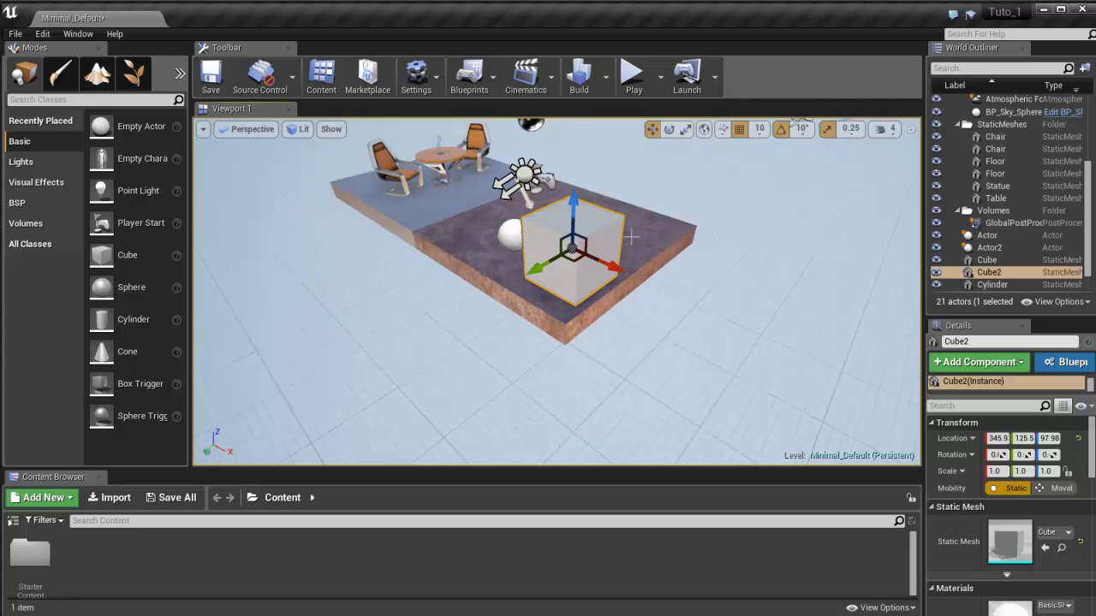
Step: Scale the cube into a long thin wall with scale X 7.0, Y 0.25, Z 2.0
left_click(685, 130)
mouse_move(572, 247)
left_mouse_down()
mouse_move(636, 197)
mouse_move(567, 244)
mouse_move(655, 213)
mouse_move(629, 250)
mouse_move(668, 245)
mouse_move(634, 276)
mouse_move(606, 261)
mouse_move(727, 318)
mouse_move(538, 262)
mouse_move(571, 250)
left_mouse_up()
left_click_drag(573, 199, 598, 163)
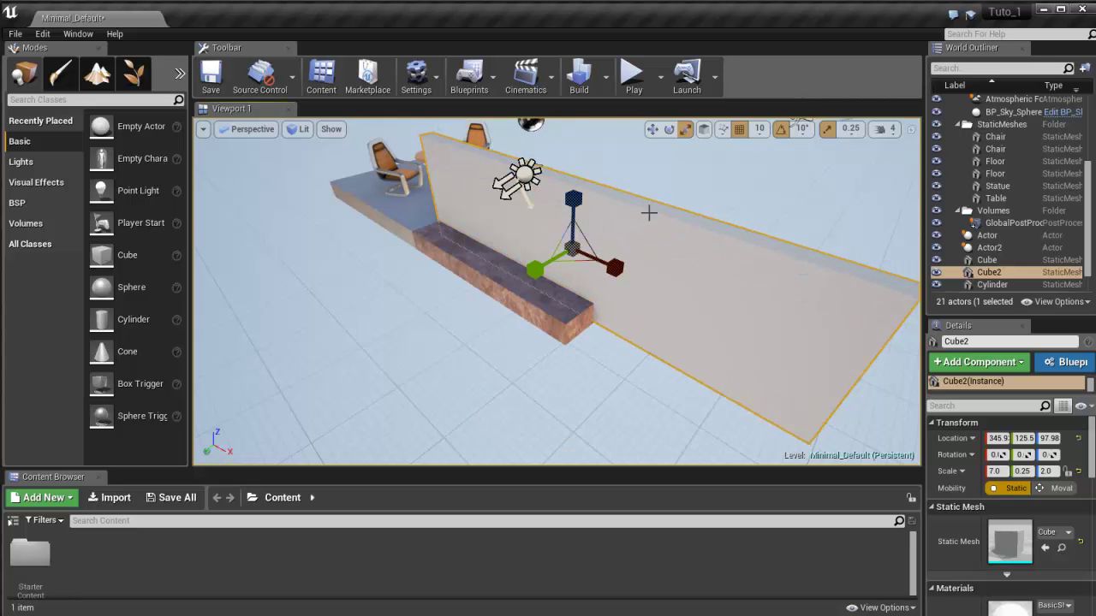
Step: Duplicate the wall, place the copy at X 25.93 along the floor edge, and move the original to Y -14.4
left_click_drag(648, 211, 468, 166, "alt")
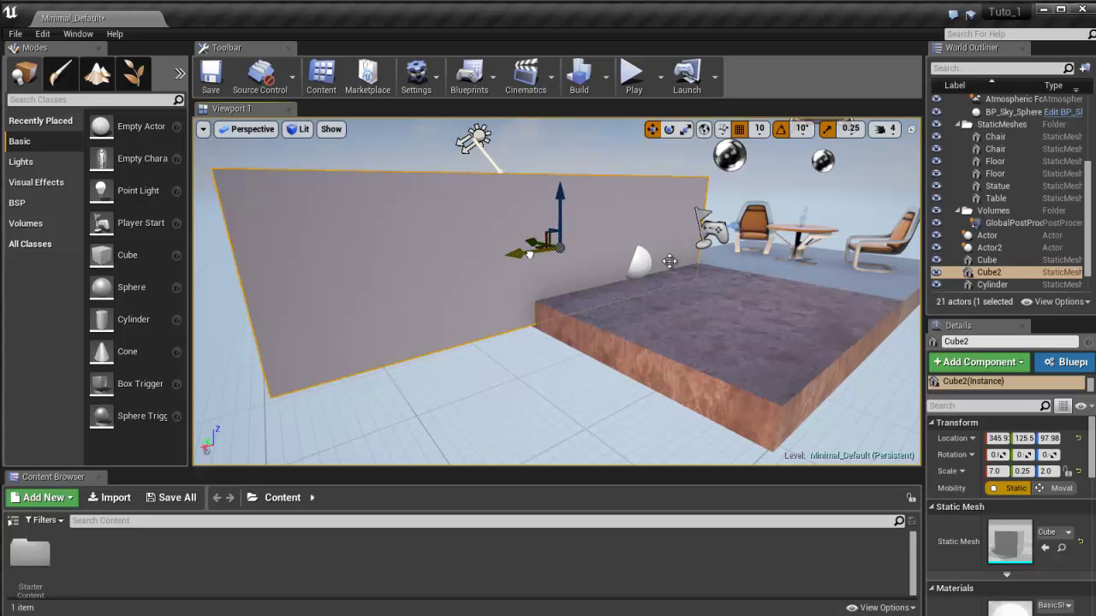
left_click_drag(529, 254, 670, 261, "alt")
left_click_drag(484, 250, 616, 264, "alt")
left_click(480, 254)
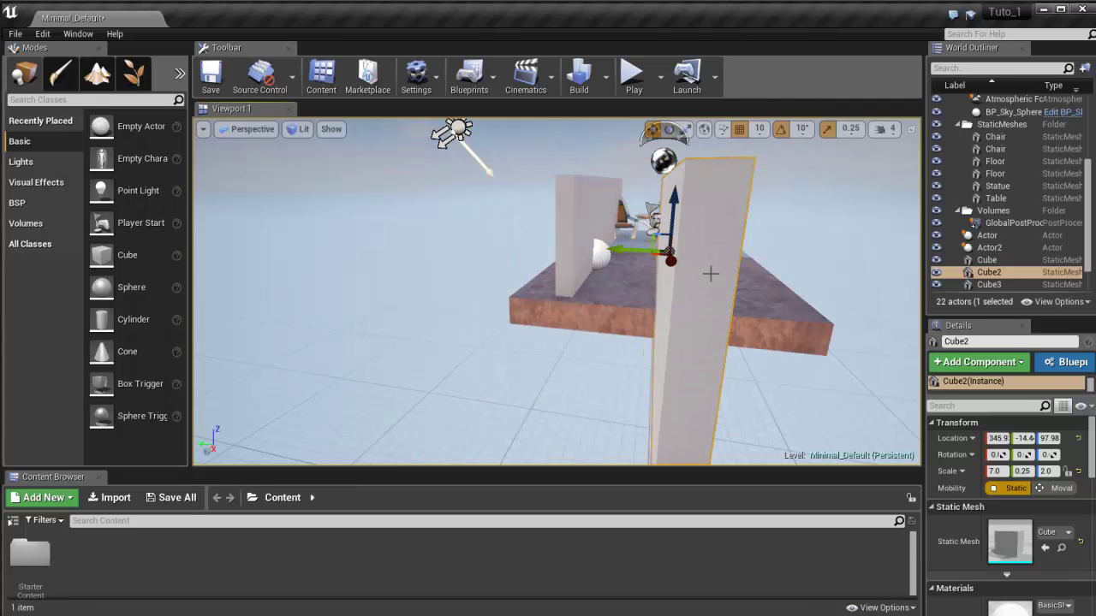
Step: Set the position grid snap to 1 and move the original wall along Y to about -183
left_click_drag(734, 283, 695, 268, "alt")
left_click(759, 129)
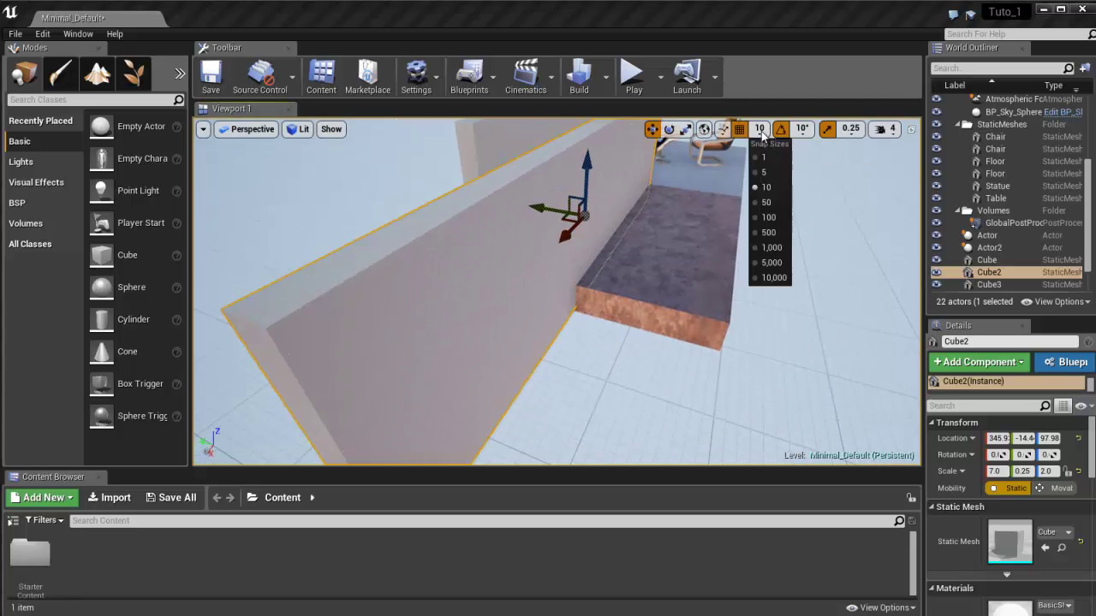
left_click(764, 148)
left_click_drag(540, 209, 679, 254)
Step: Try a position grid snap of 50 while viewing the grid, and set the snap size back to 10
left_click(760, 129)
left_click(771, 202)
left_click_drag(601, 273, 554, 281, "alt")
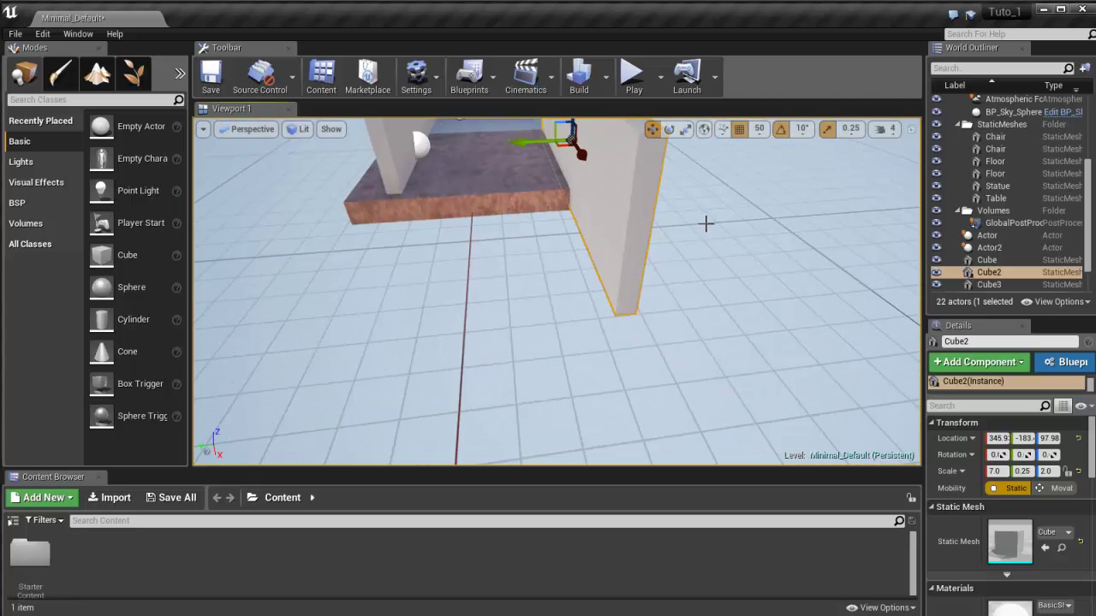
left_click_drag(706, 224, 814, 149, "alt")
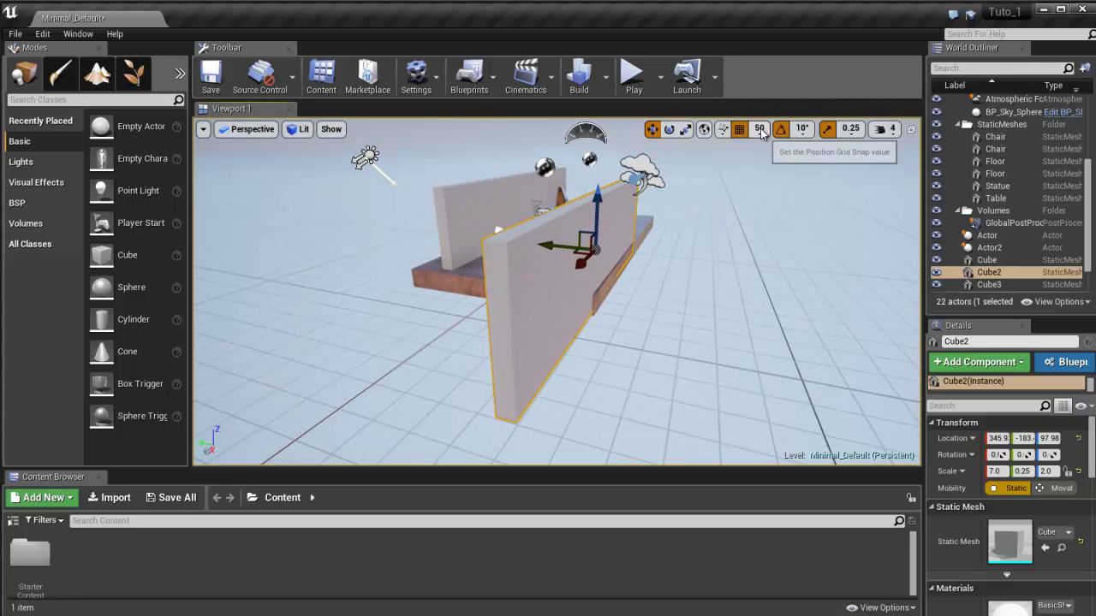
left_click(760, 130)
left_click(771, 197)
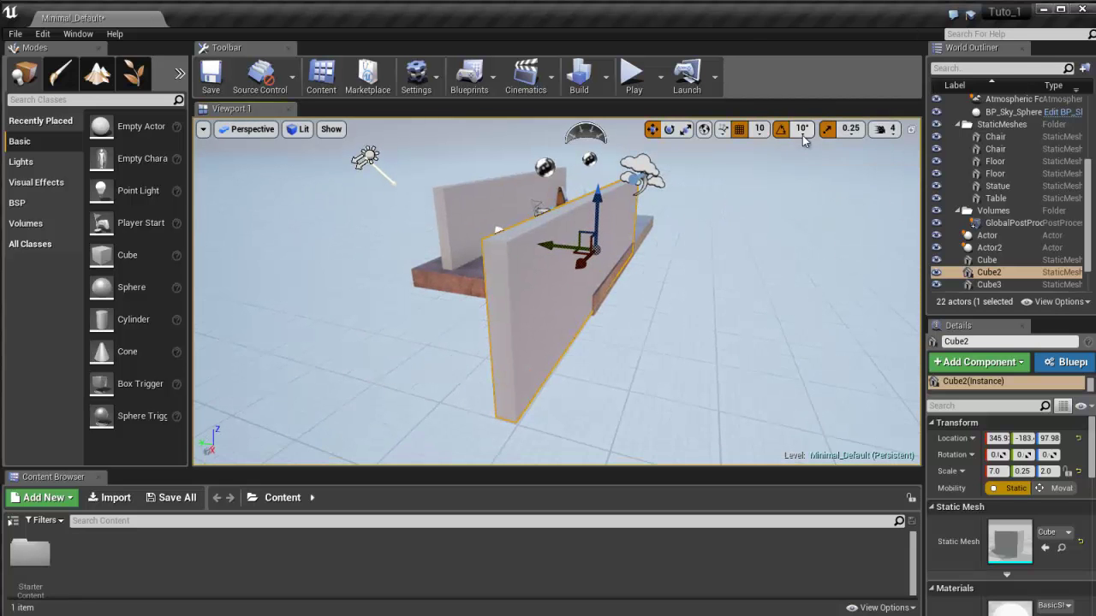
Step: Set the rotation snap to 90° and rotate the original wall 90° about the Z axis
left_click(802, 134)
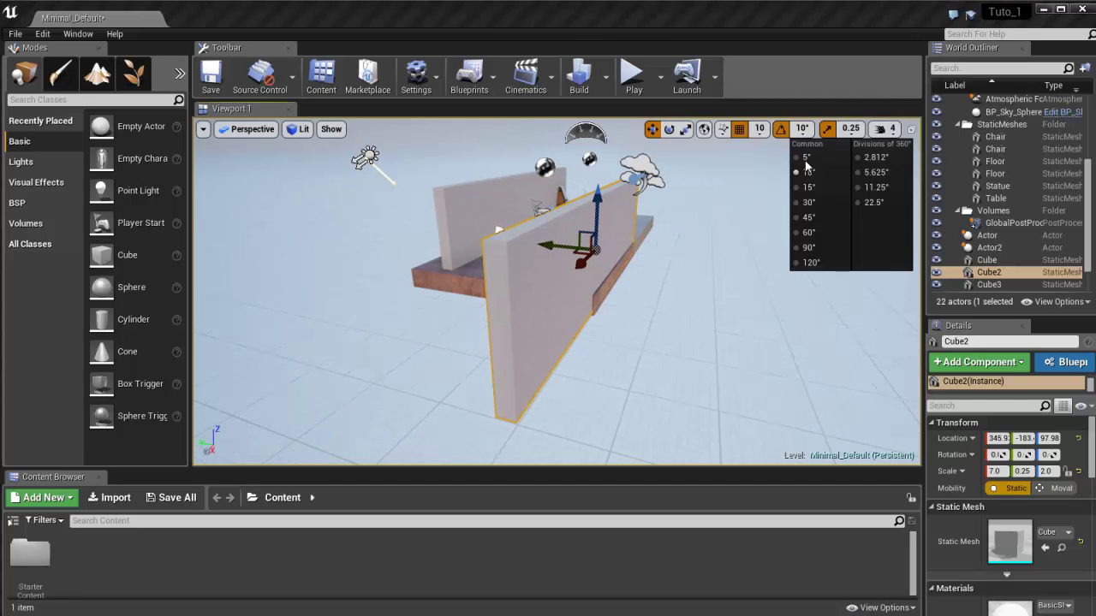
left_click(805, 247)
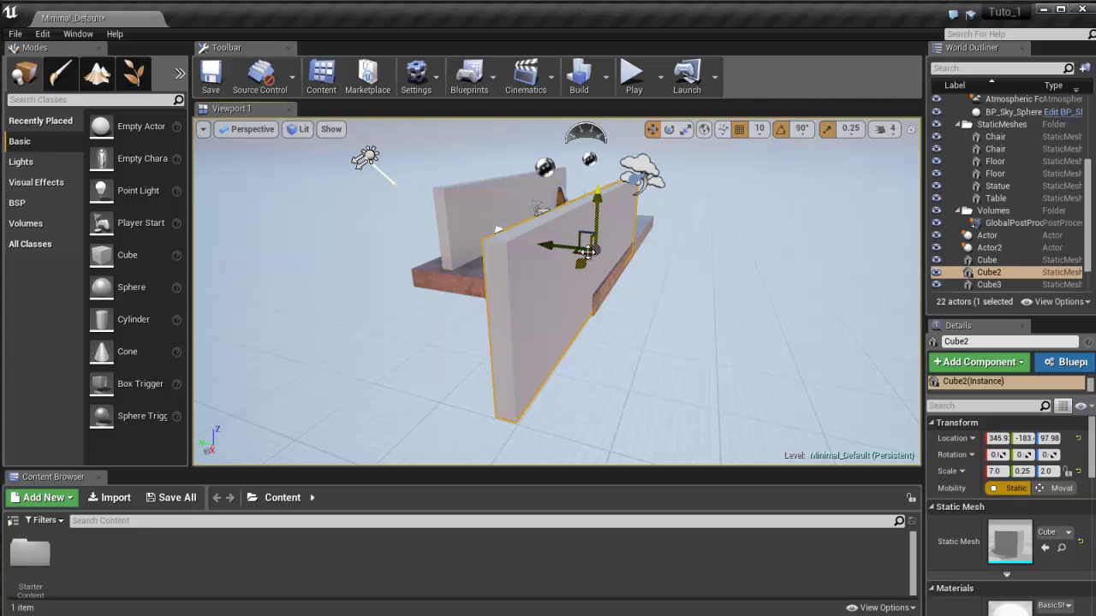
left_click(668, 129)
left_click_drag(635, 271, 628, 247)
left_click_drag(529, 241, 482, 237)
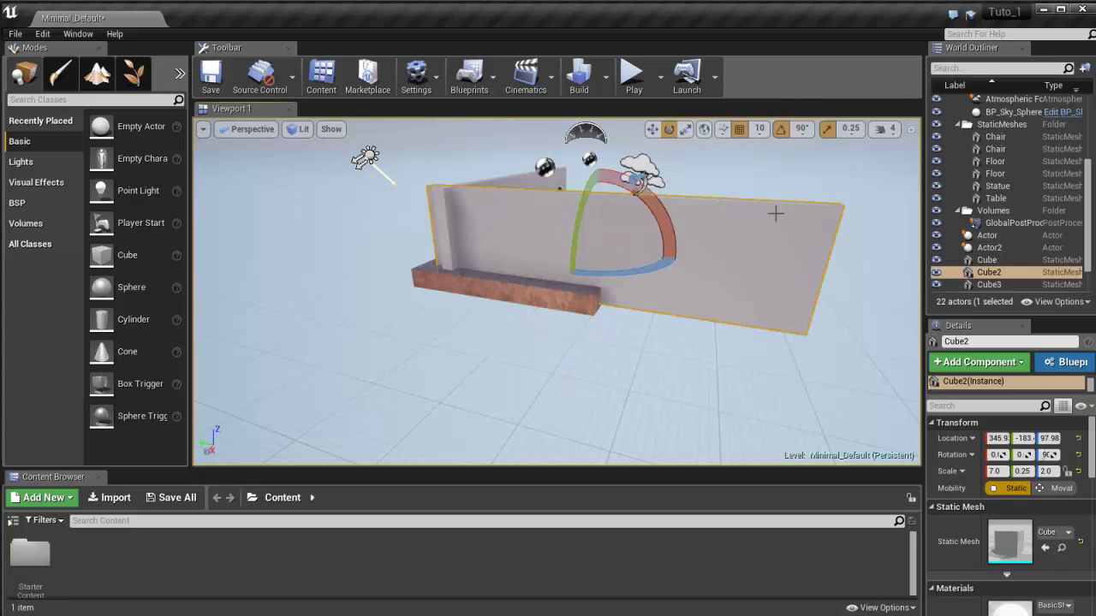
left_click_drag(775, 214, 751, 179, "alt")
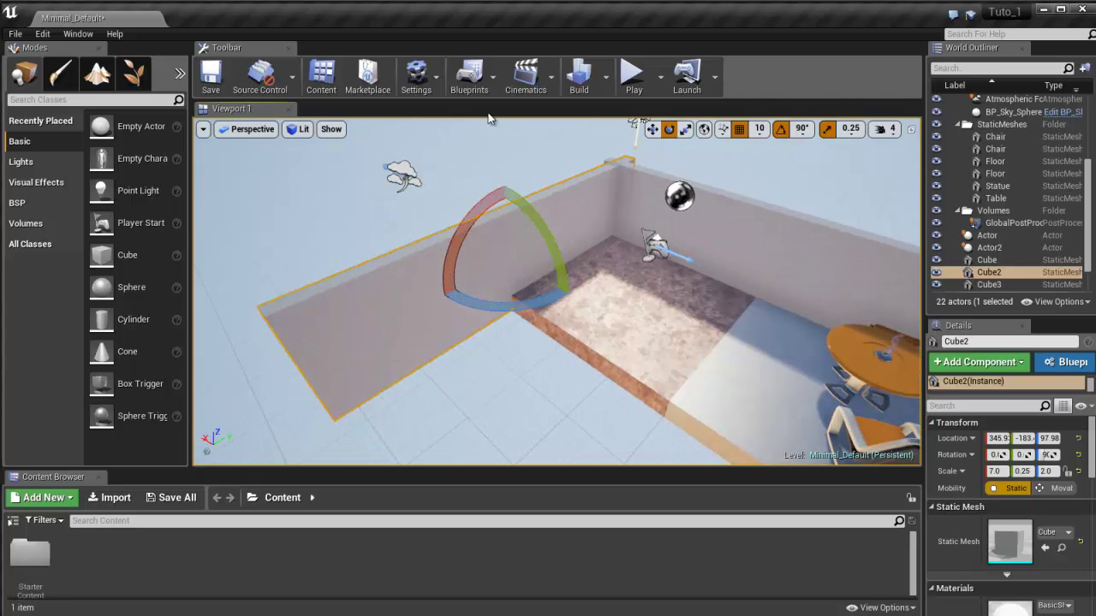
Step: Move the rotated wall to the floor's end edge at about X 385.9, Y -13.4 and reduce its X scale to 4.5
left_click(652, 129)
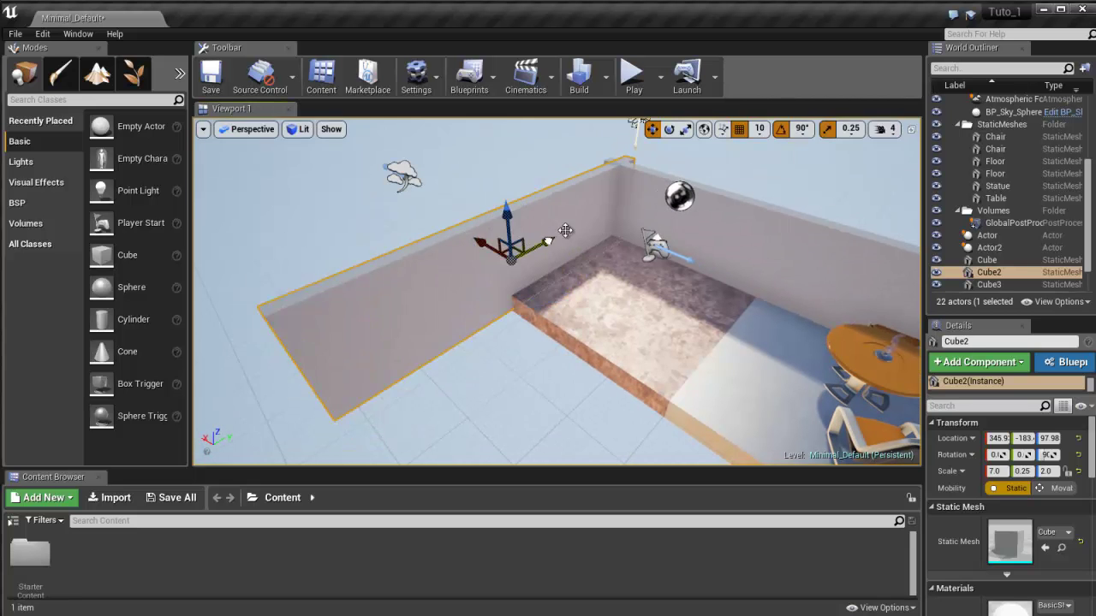
left_click_drag(565, 229, 523, 208)
left_click(685, 130)
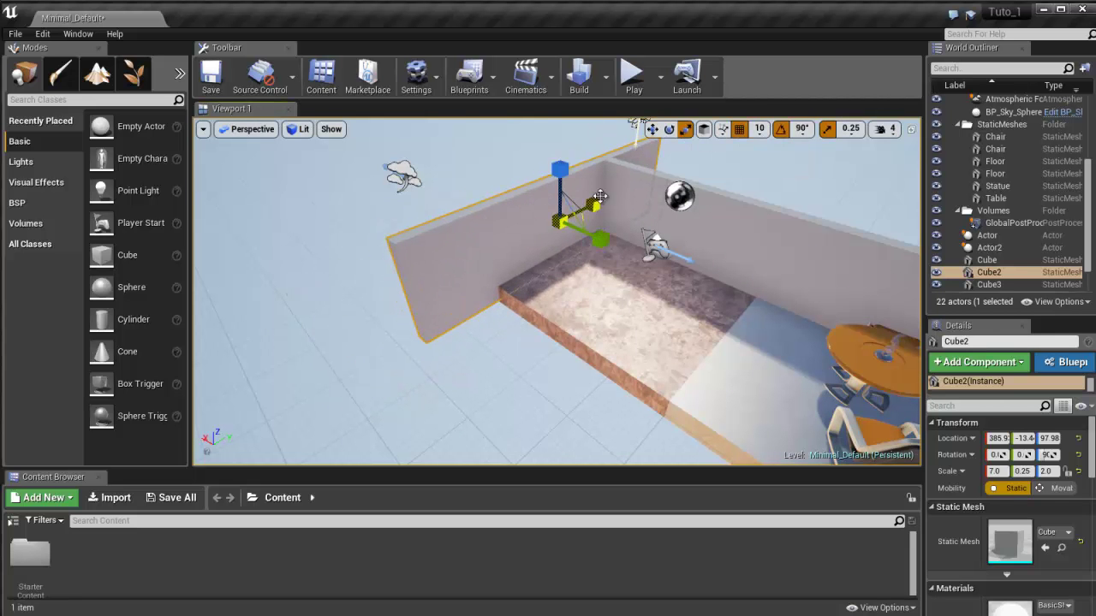
left_click_drag(591, 205, 518, 250)
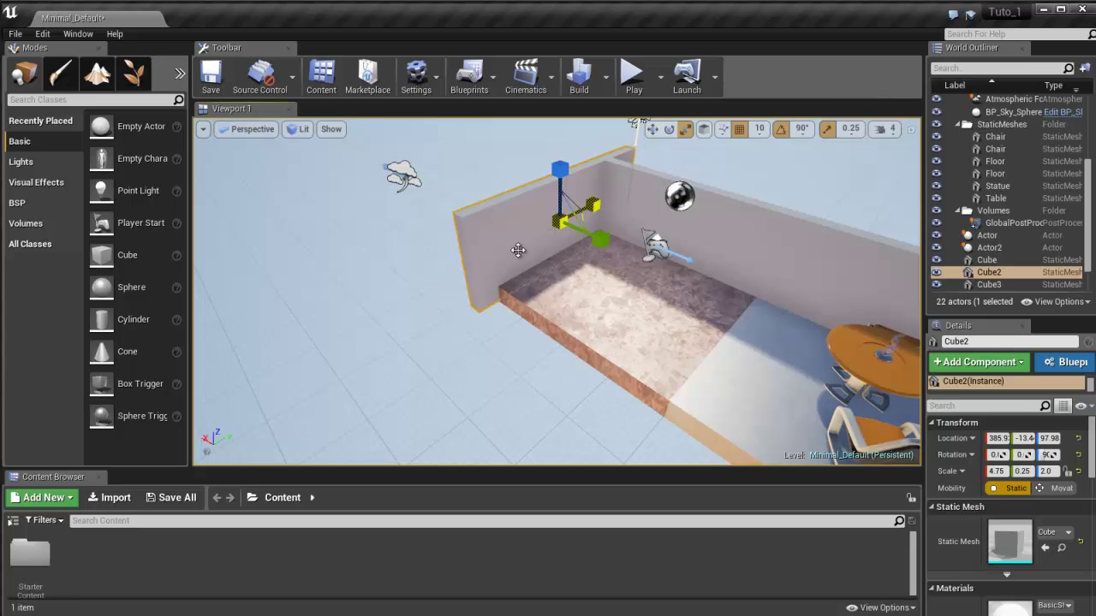
Step: Fit the long side wall to the floor's outer edge at about X -4.06, Y 195.5 with an X scale of 8.0
left_click(746, 214)
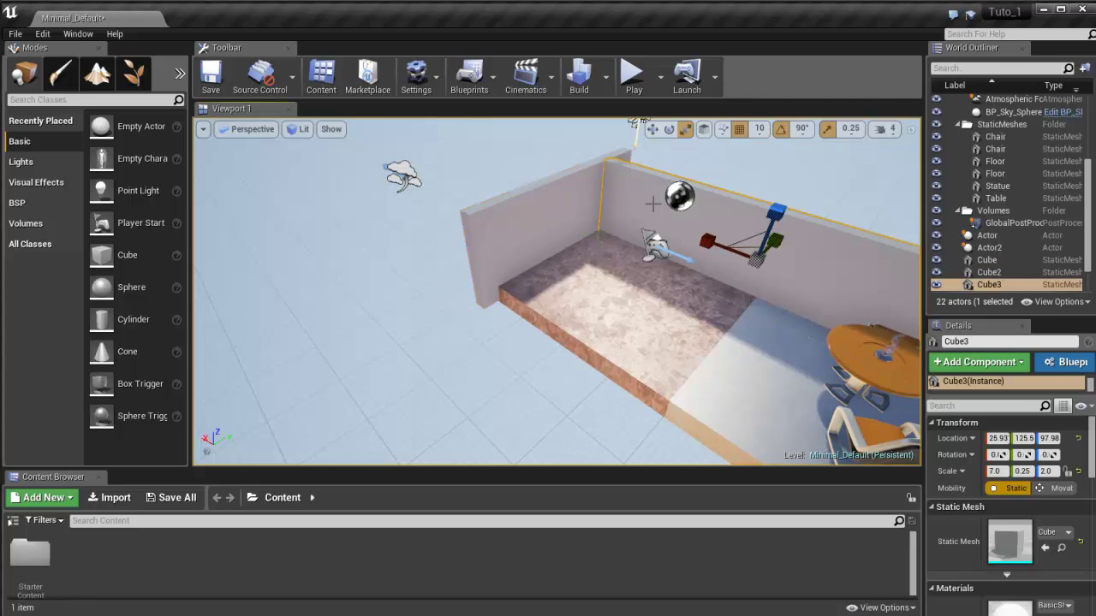
left_click(653, 130)
left_click_drag(769, 246, 734, 248, "alt")
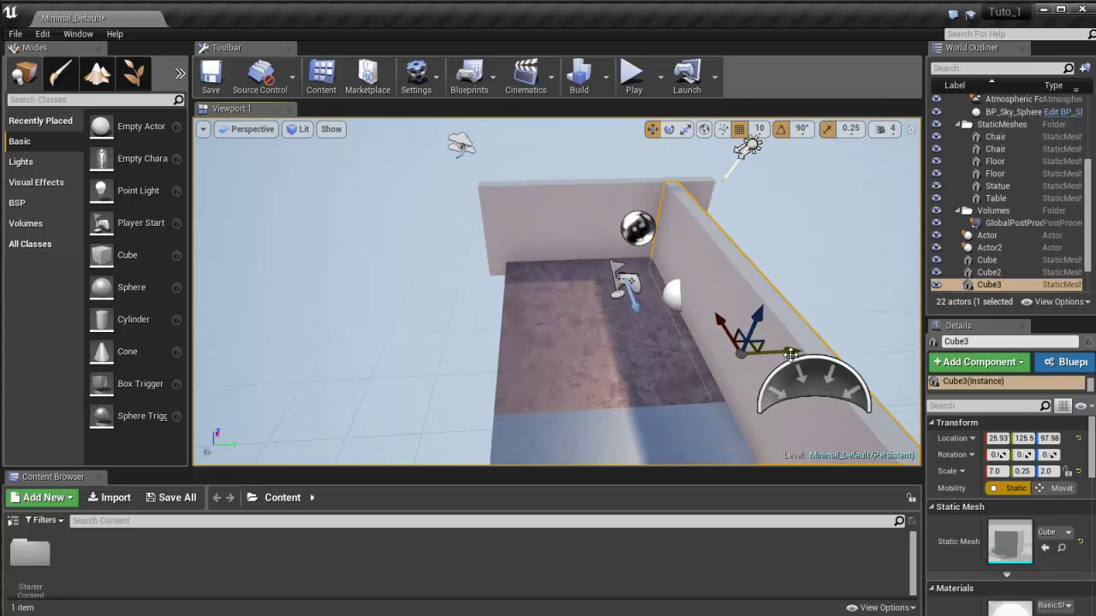
left_click_drag(791, 355, 845, 351)
right_click_drag(850, 295, 908, 296)
left_click_drag(313, 253, 360, 255)
mouse_move(407, 288)
right_mouse_down()
mouse_move(338, 289)
mouse_move(390, 289)
right_mouse_up()
left_click_drag(519, 276, 495, 269)
left_click(686, 132)
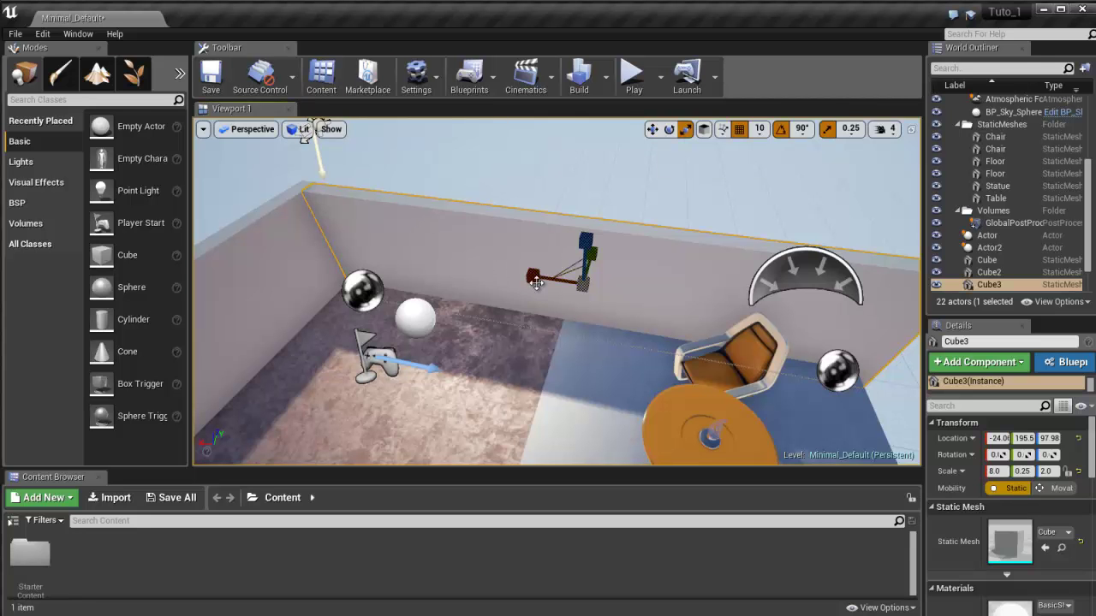
left_click_drag(530, 278, 523, 274)
left_click_drag(620, 218, 616, 255, "alt")
Step: Duplicate the long side wall and move the copy along Y to the opposite long edge of the floor
scroll(648, 174, "down", 10)
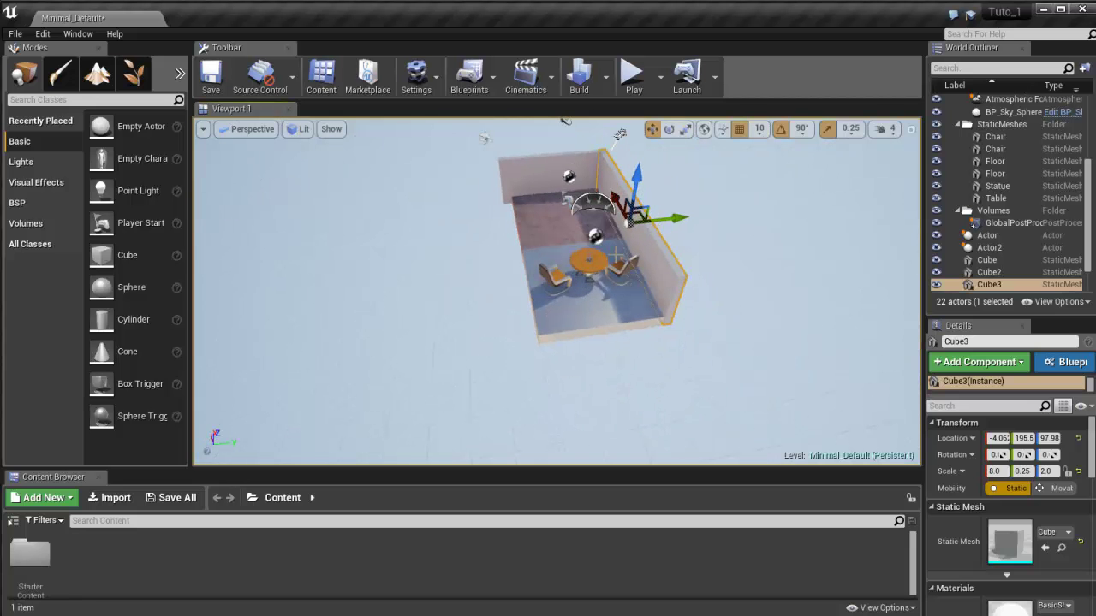
left_click(667, 230)
left_click(650, 234)
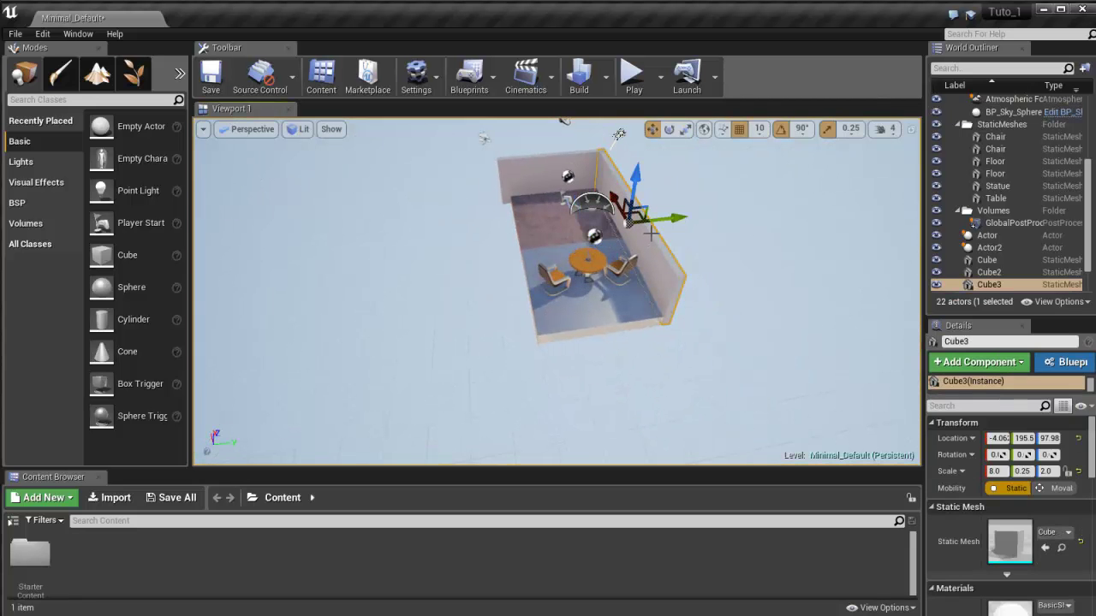
key("ctrl+w")
left_click_drag(681, 217, 572, 227)
Step: Duplicate the short end wall and move the copy to the open end of the floor at about X -394
left_click(549, 163)
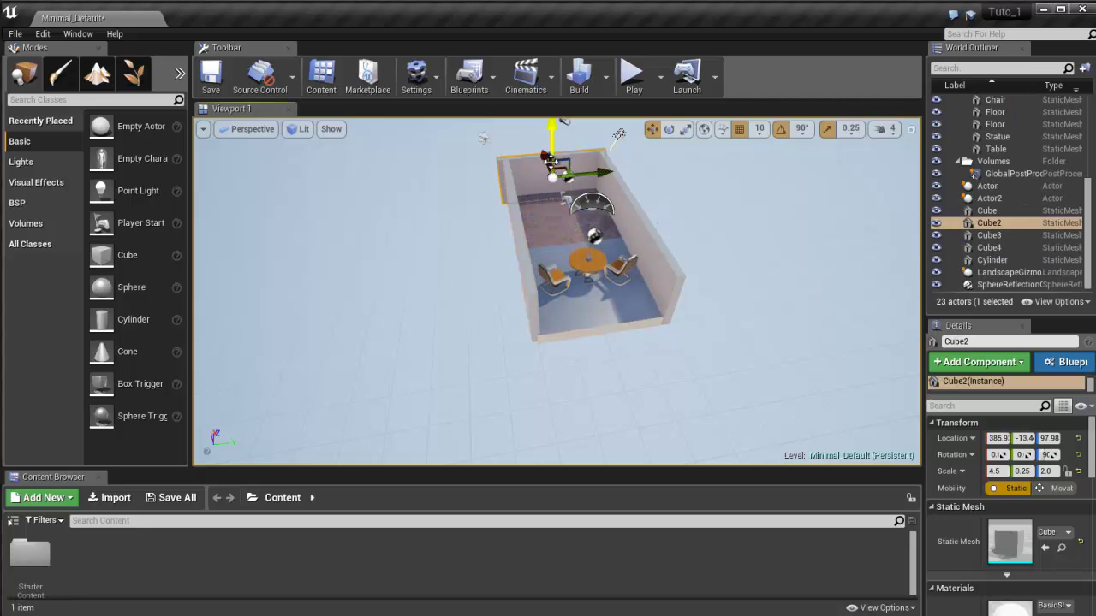
key("ctrl+w")
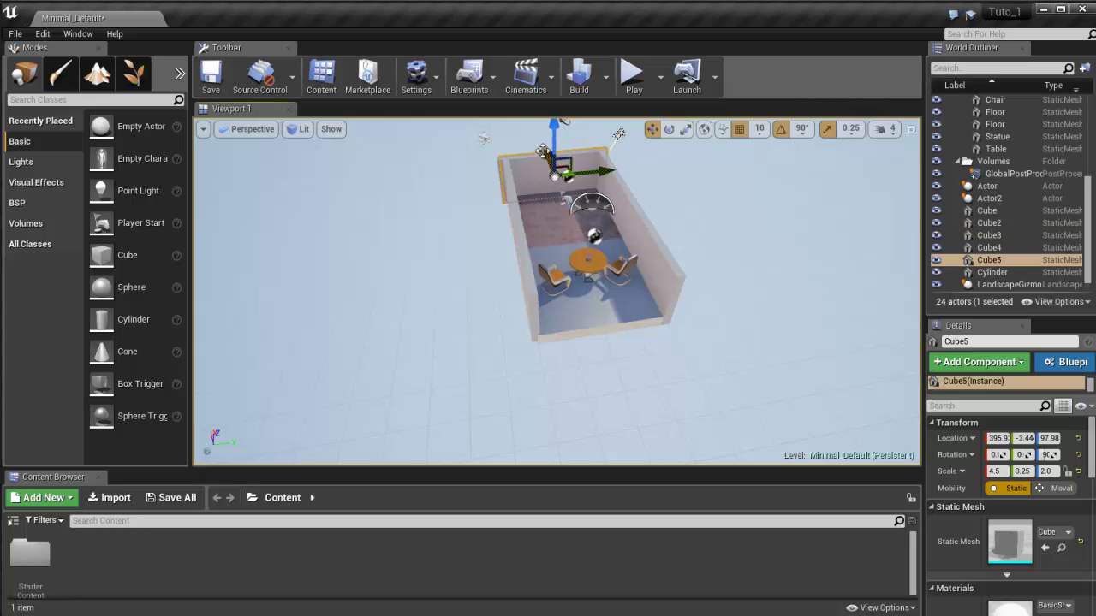
left_click_drag(543, 151, 579, 257)
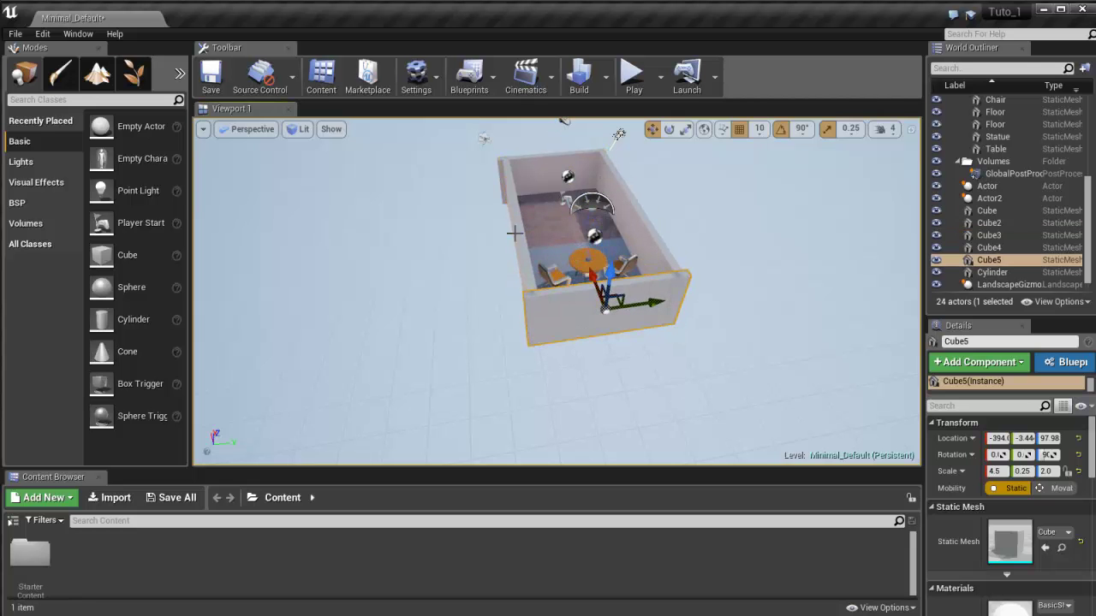
left_click_drag(514, 233, 582, 235, "alt")
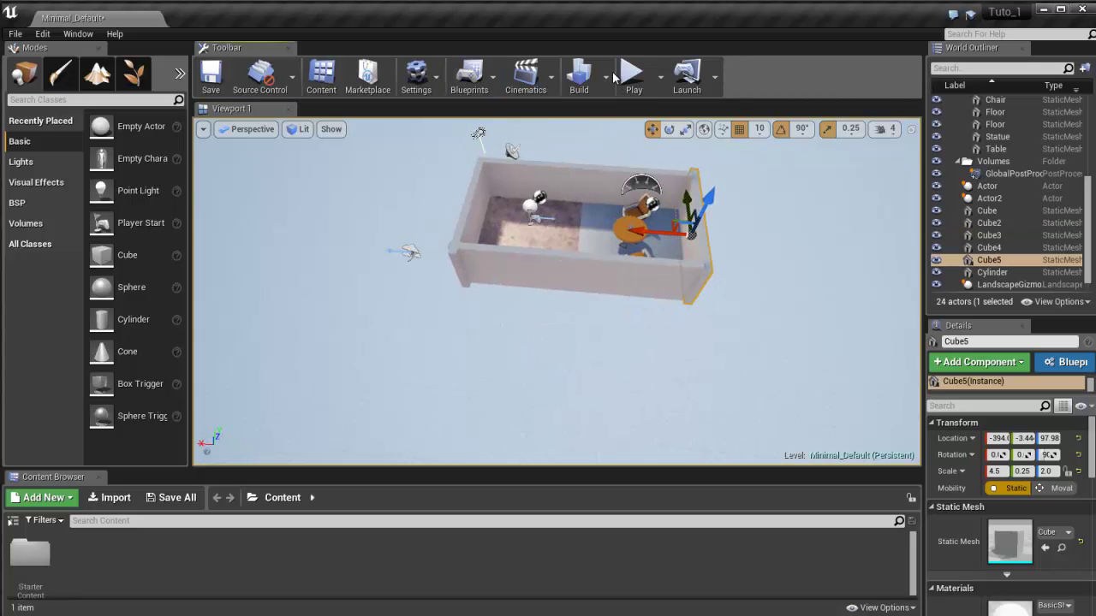
Step: Play the level to view the walled room from inside, stop the session, and focus on the selected end wall
left_click(632, 74)
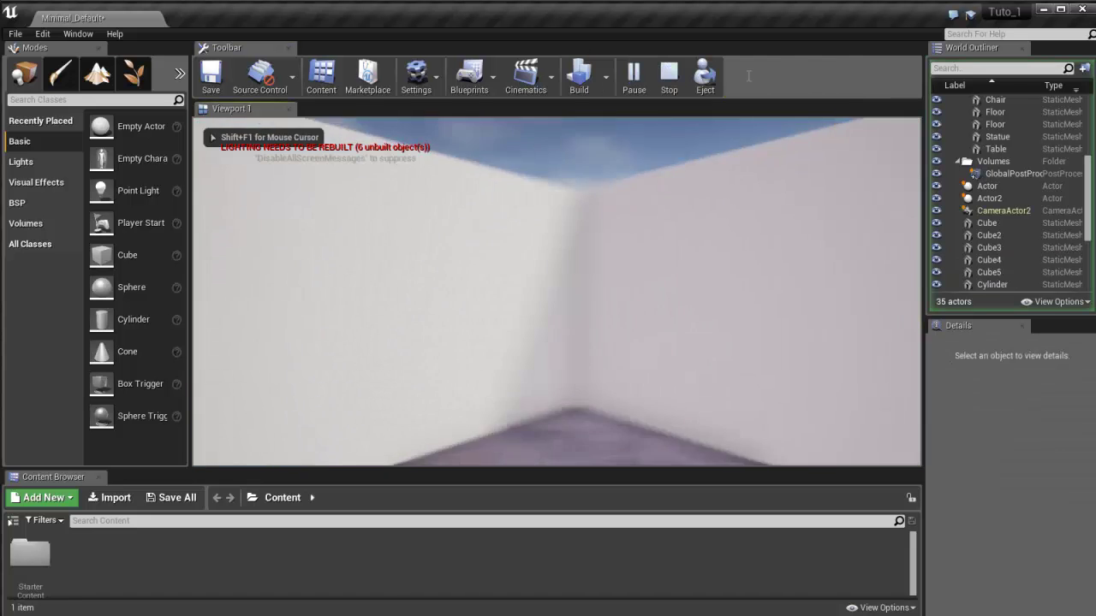
key("Escape")
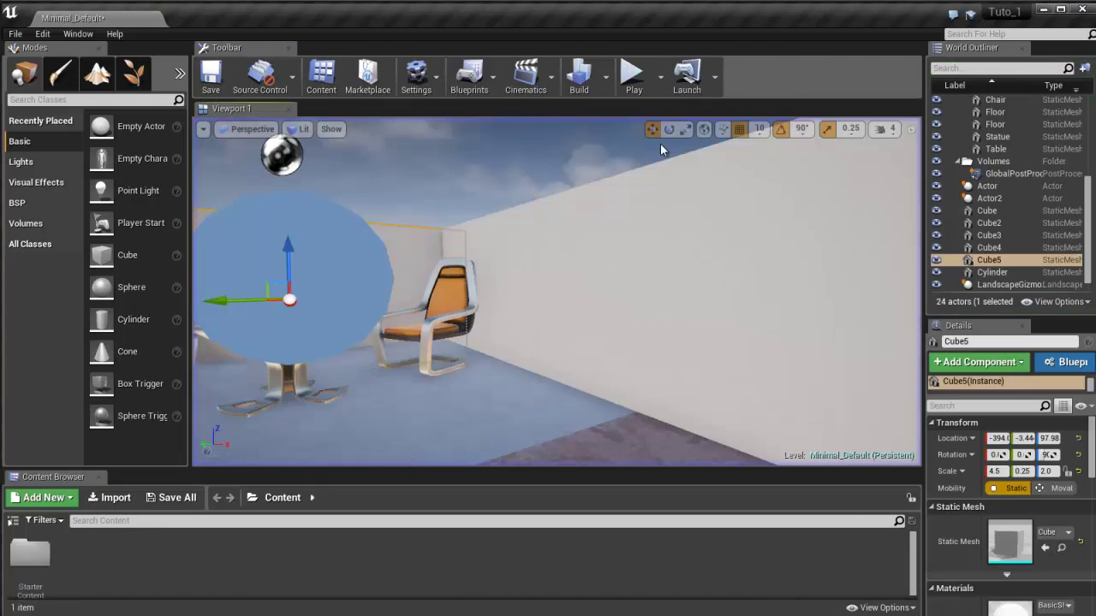
key("f")
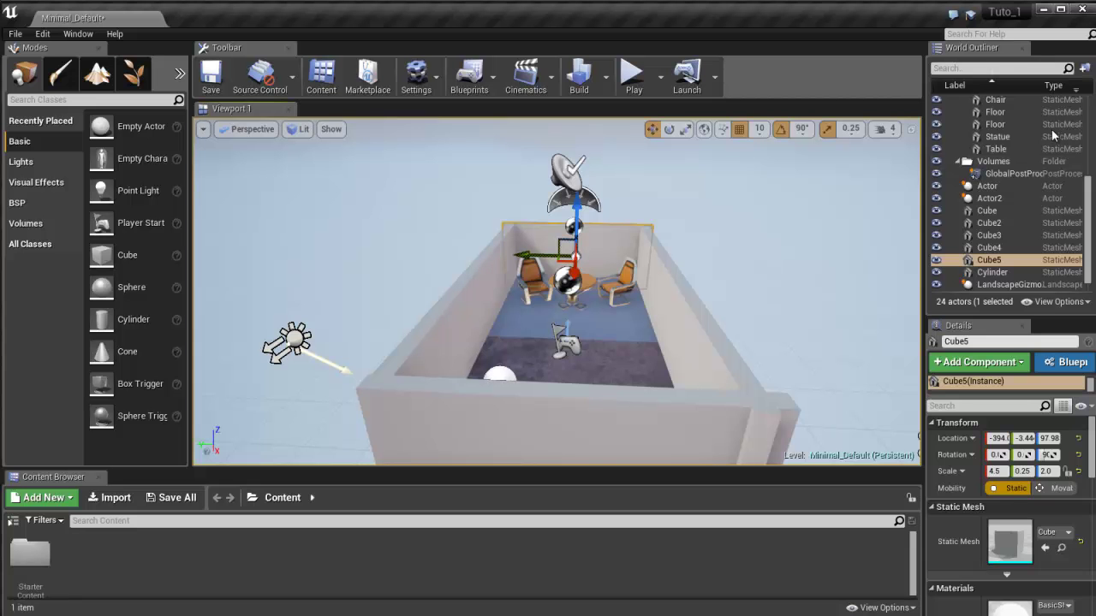
Step: Collapse the Audio, GamePlayActors, Lights, reflection capture, Sky and Fog, and StaticMeshes folders in the World Outliner
left_click_drag(1089, 214, 1087, 118)
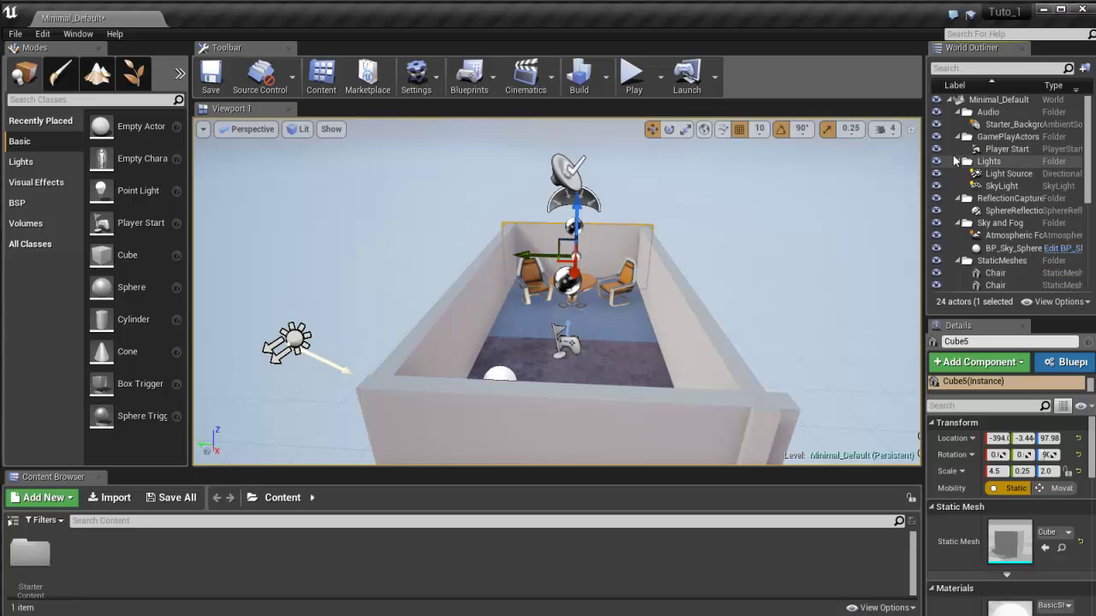
left_click(959, 101)
left_click(960, 101)
left_click(957, 112)
left_click(957, 125)
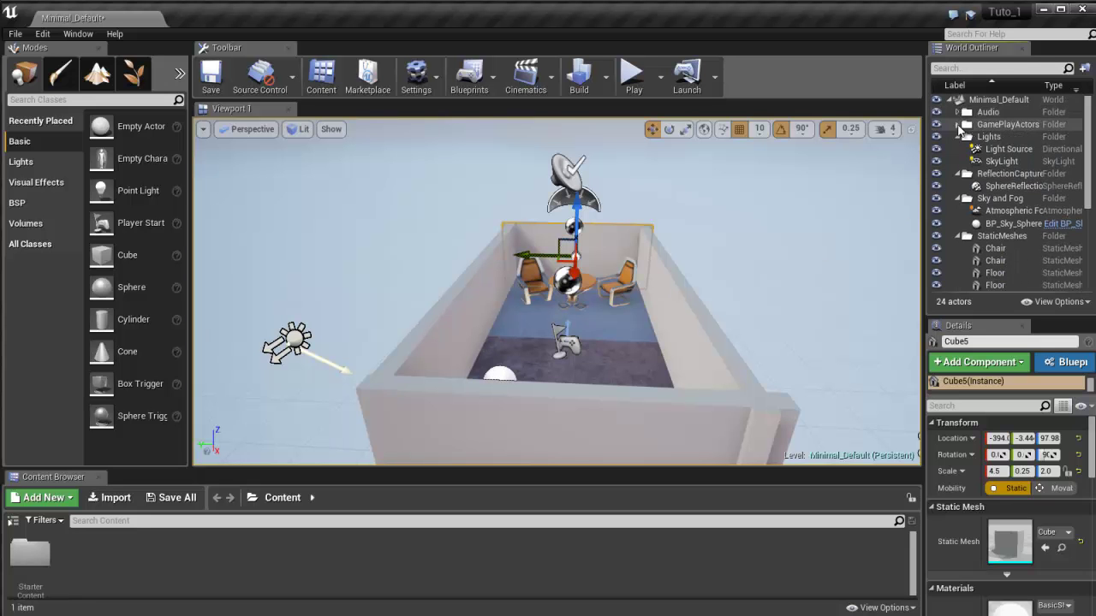
left_click(957, 136)
left_click(958, 148)
left_click(957, 161)
left_click(957, 173)
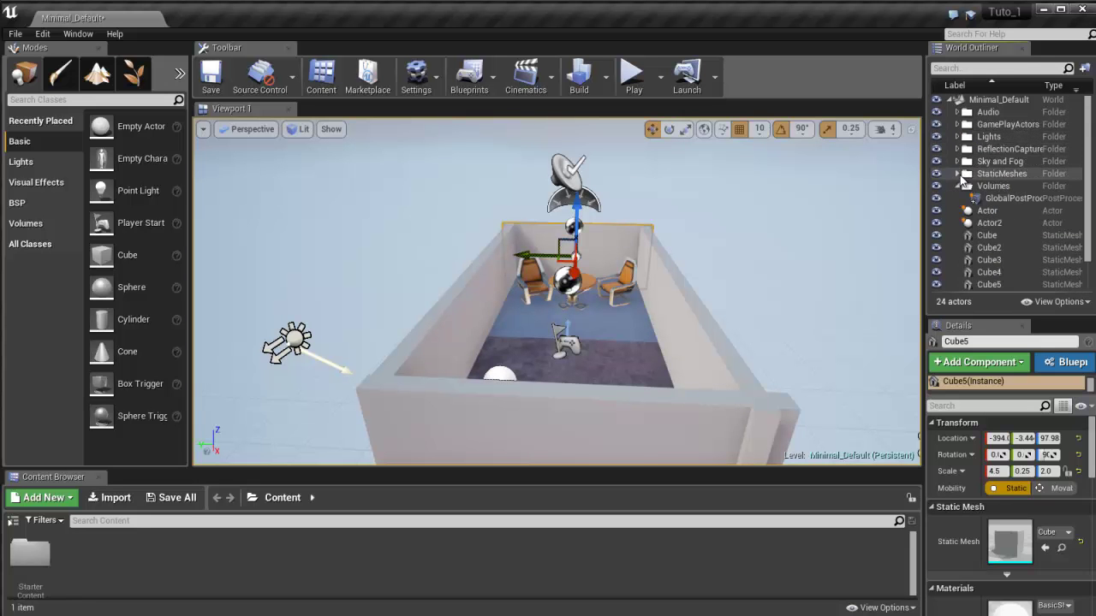
Step: Identify actors from the World Outliner by focusing the view on Cube, selecting Cube2, and focusing on the Cube4 side wall
scroll(1027, 225, "down", 1)
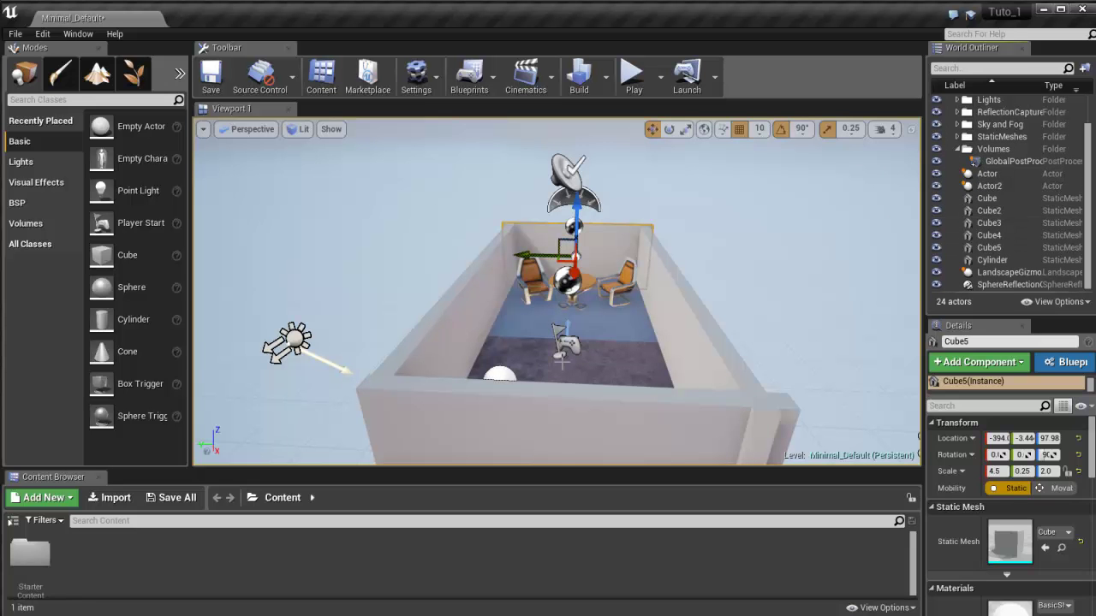
right_click_drag(682, 339, 685, 312)
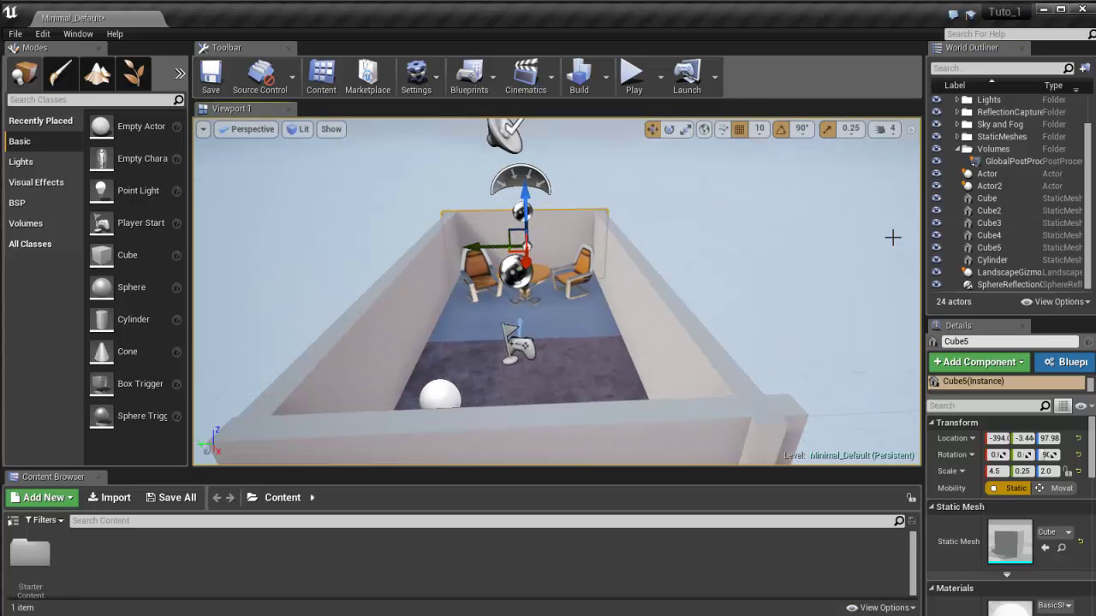
double_click(996, 200)
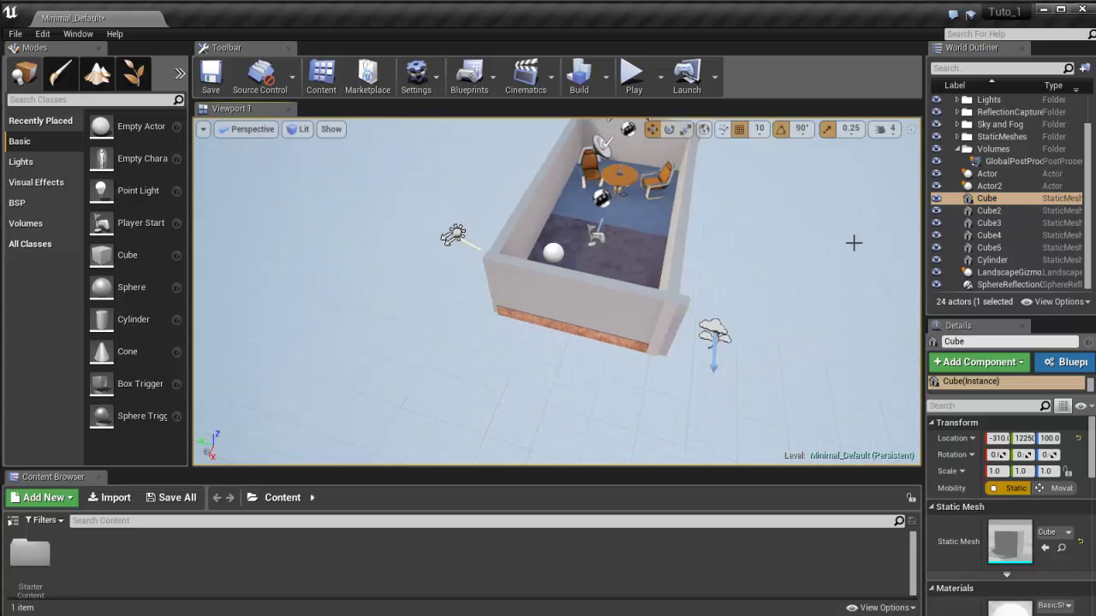
left_click(984, 213)
left_click(995, 236)
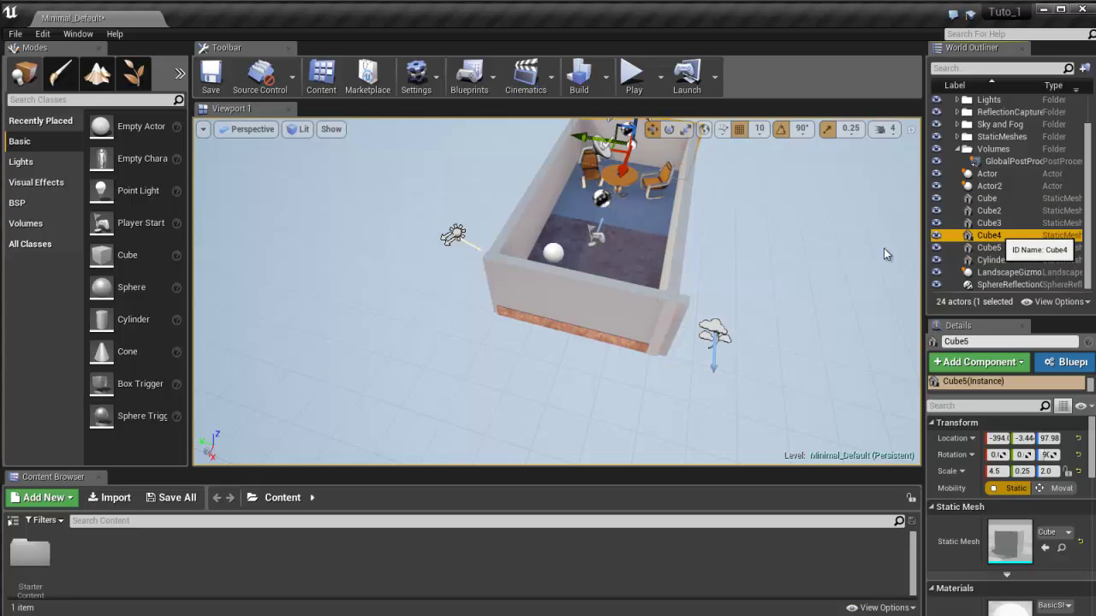
double_click(991, 236)
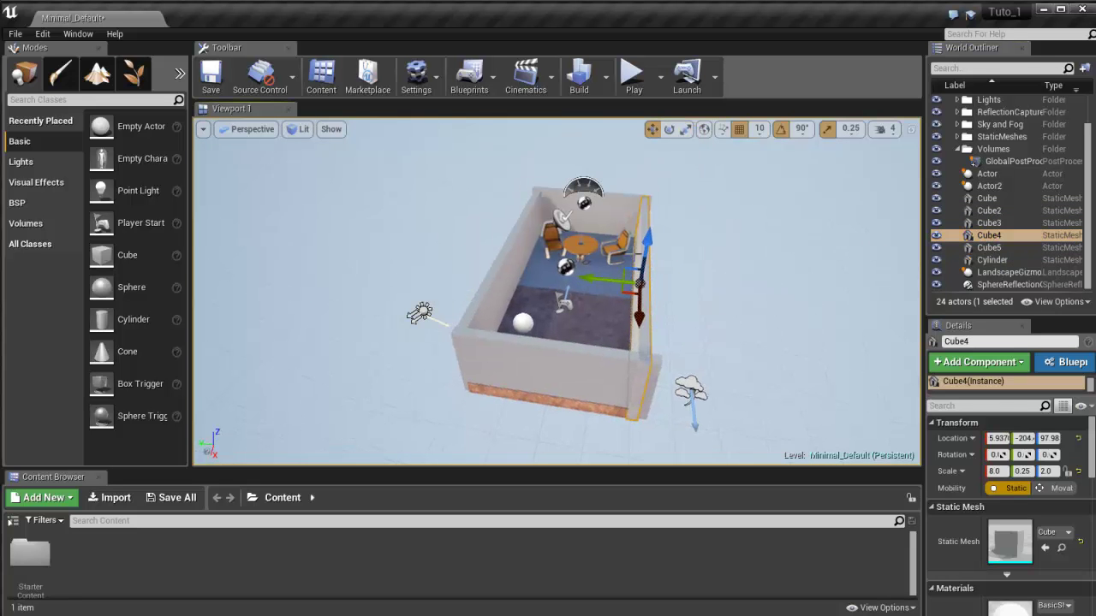
Step: Select Cylinder, fly the view away from the room, and focus back on the Cube4 side wall
left_click(992, 259)
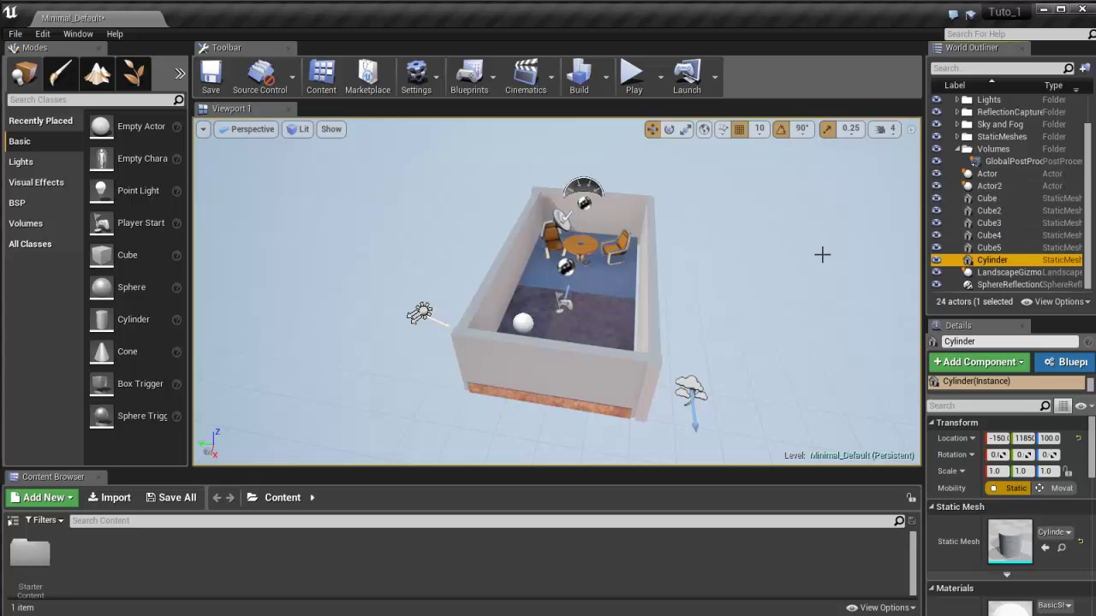
key("a")
right_click_drag(705, 255, 705, 255)
key("d")
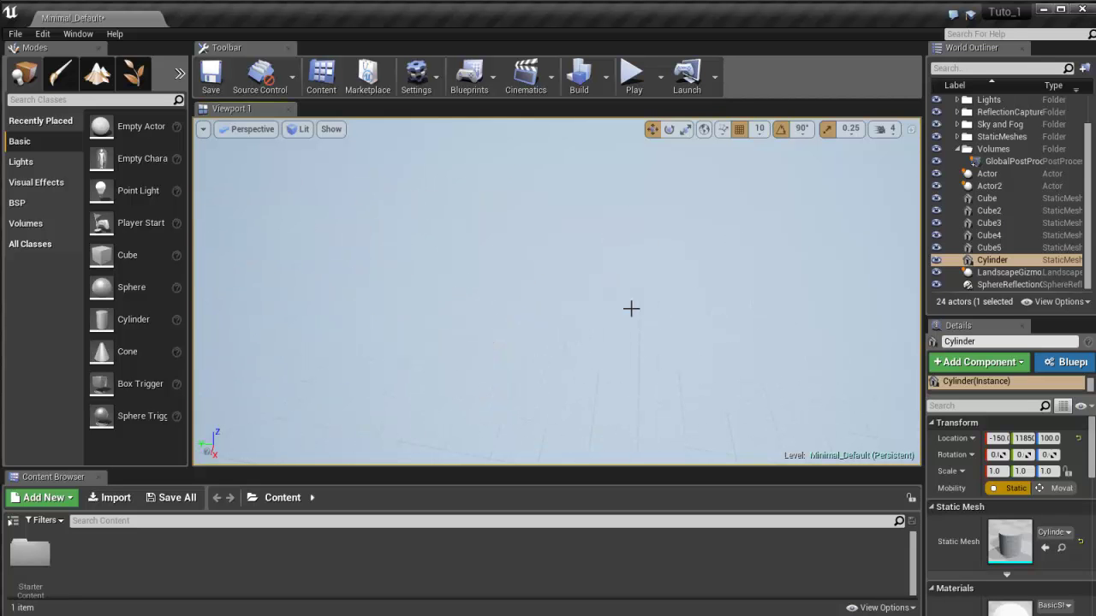
left_click(993, 237)
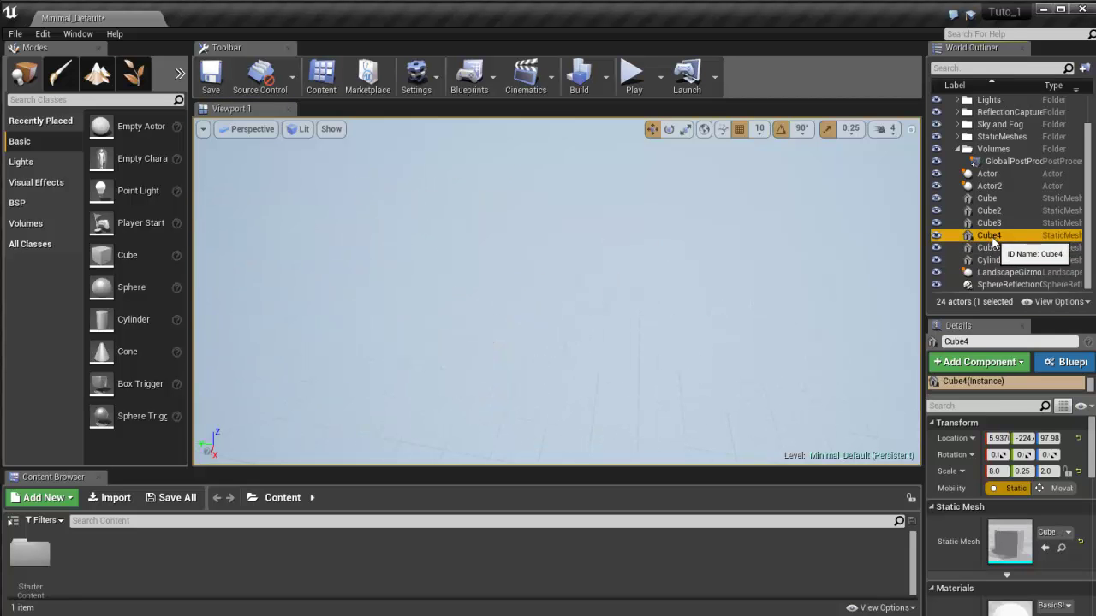
key("f")
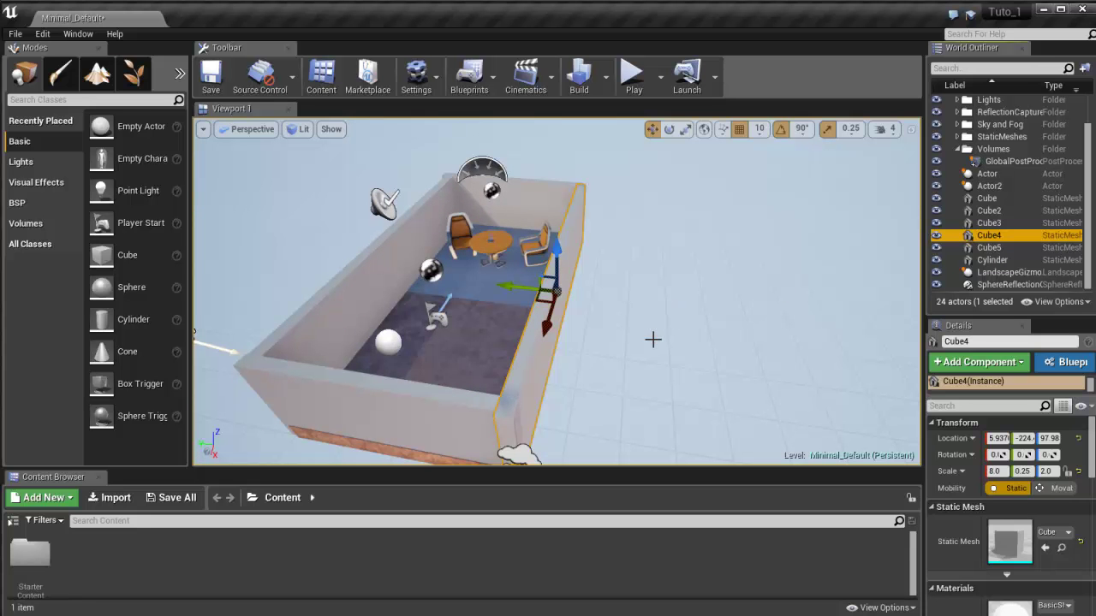
Step: Attach Cube2, Cube3, and Cube5 to Cube4 as children, and move Cube4 along Y and back to test the group
left_click_drag(993, 248, 994, 224)
left_click(985, 212)
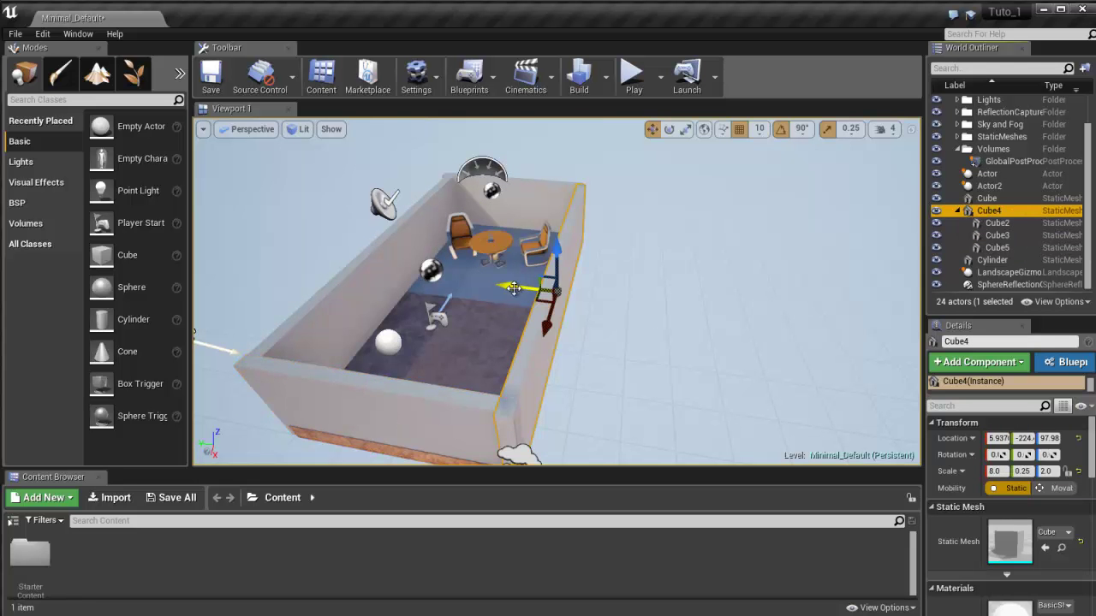
left_click_drag(513, 289, 582, 272)
left_click_drag(686, 272, 557, 293)
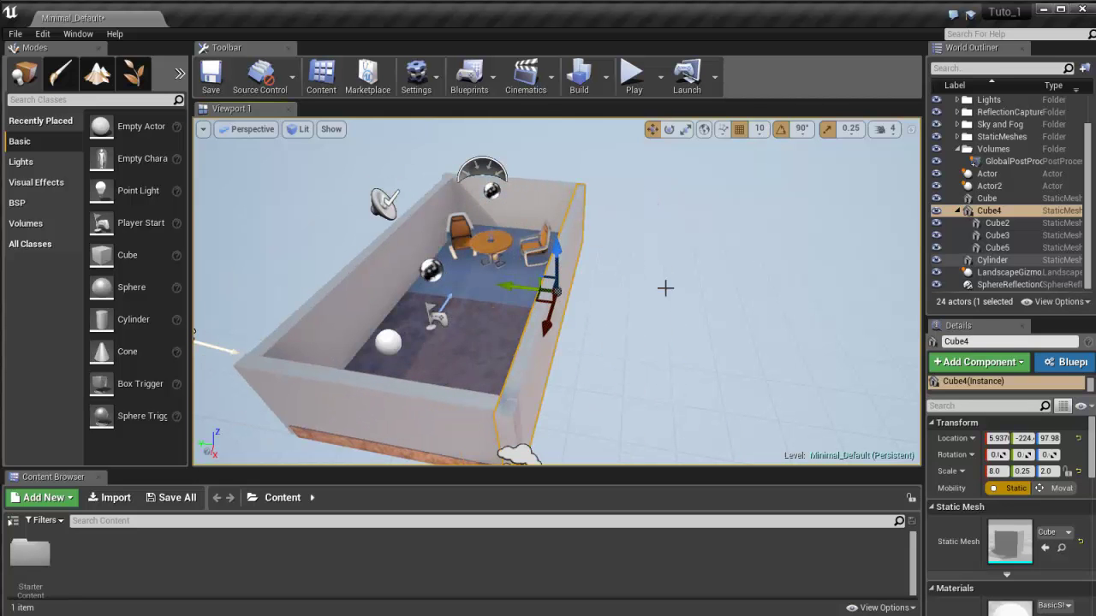
Step: Select the child walls individually, move the Cube3 long wall outward along Y to about 2640, and focus on it
left_click(416, 396)
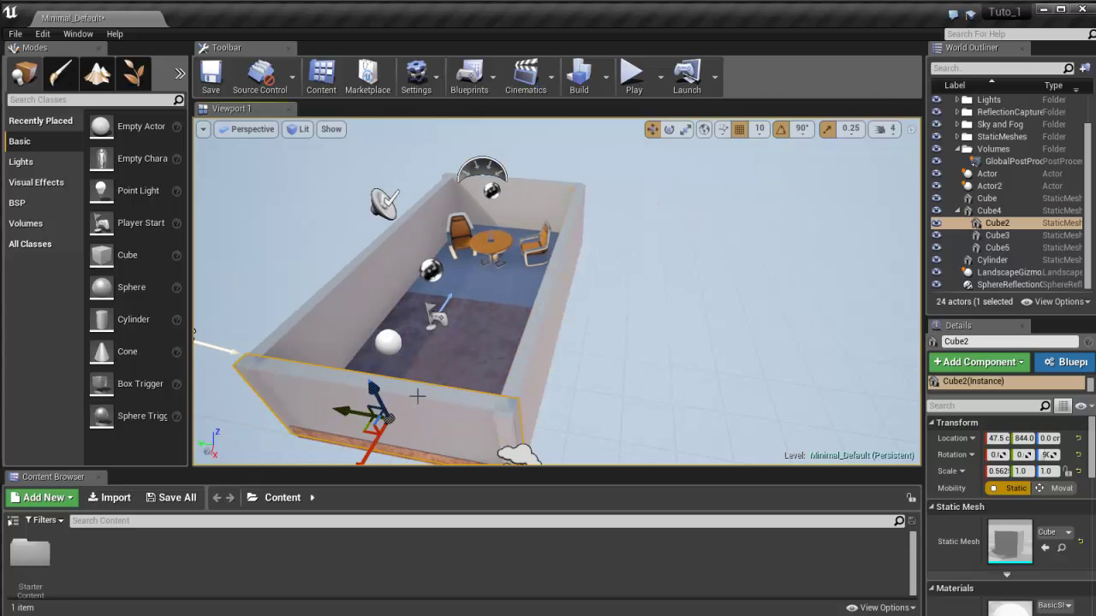
left_click(341, 297)
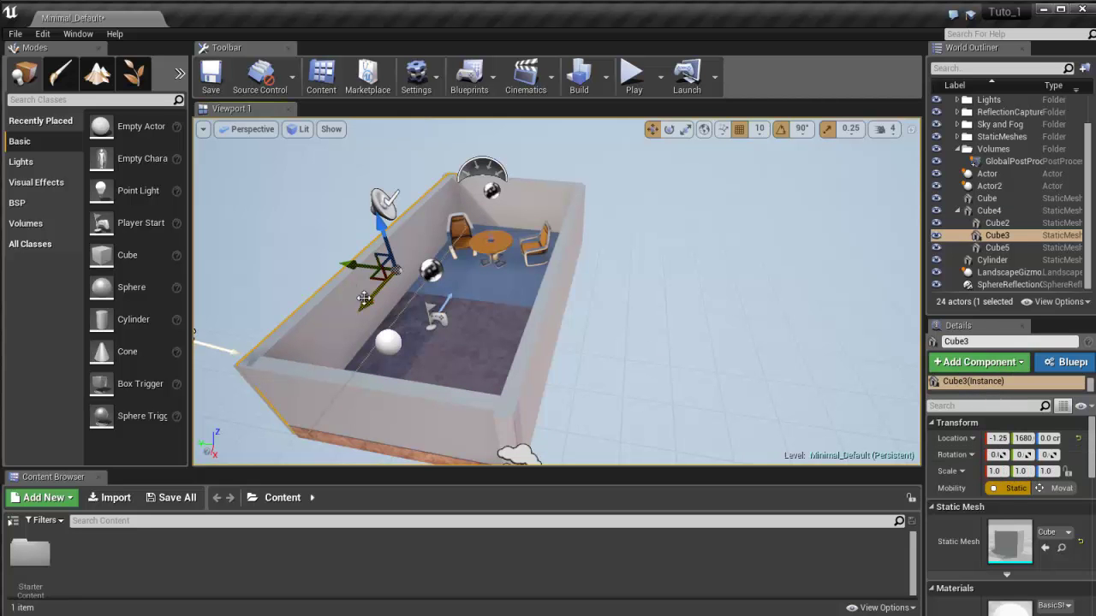
left_click_drag(352, 266, 553, 338)
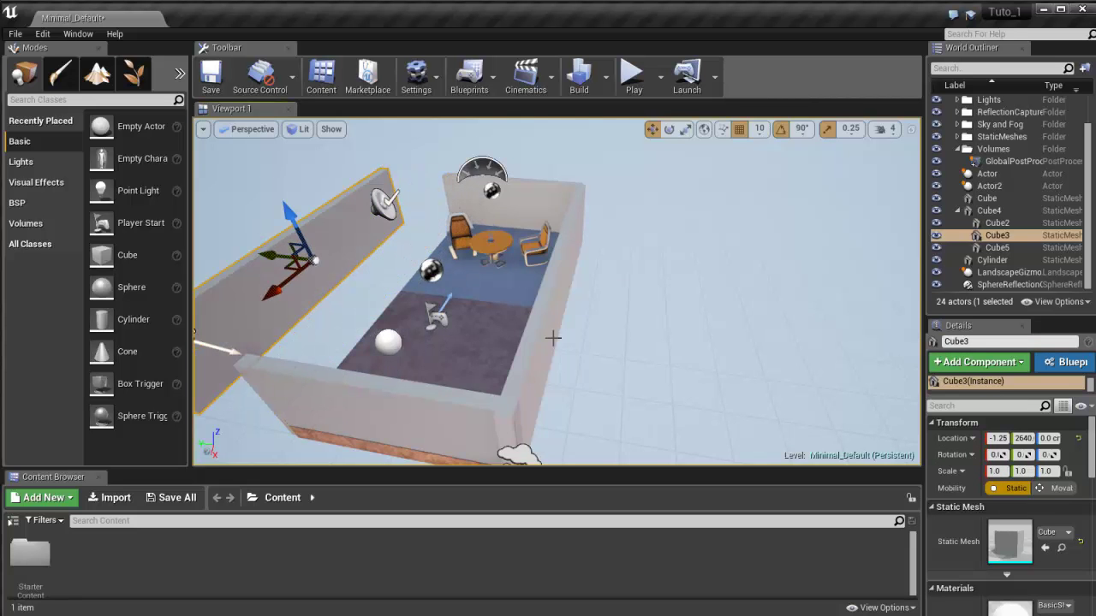
key("f")
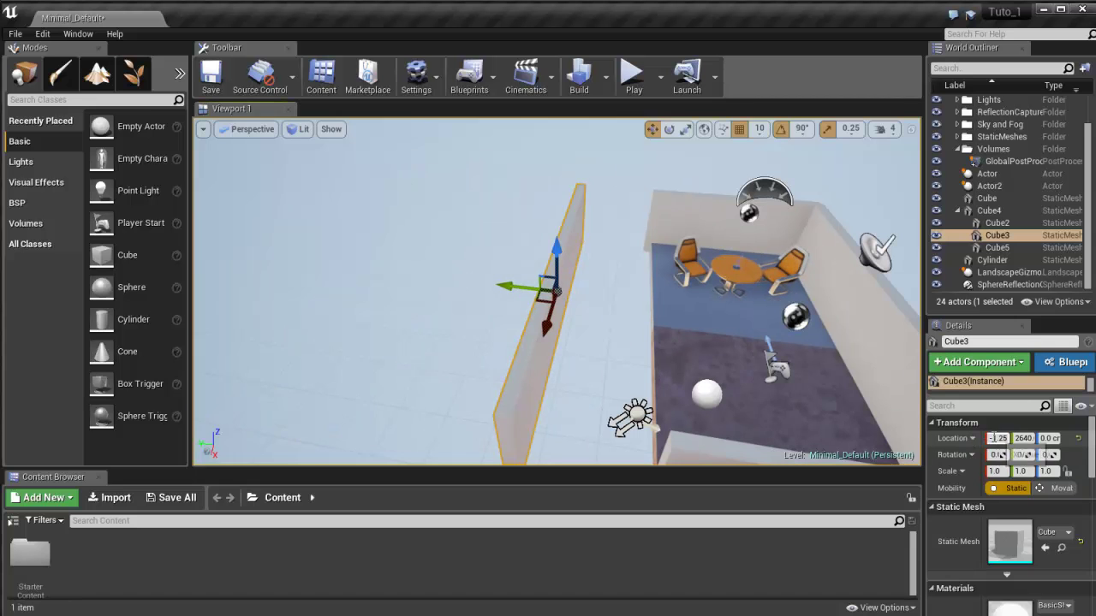
Step: Widen the value column in Cube3's details and examine its transform, static mesh, and material properties
left_click_drag(990, 439, 967, 438)
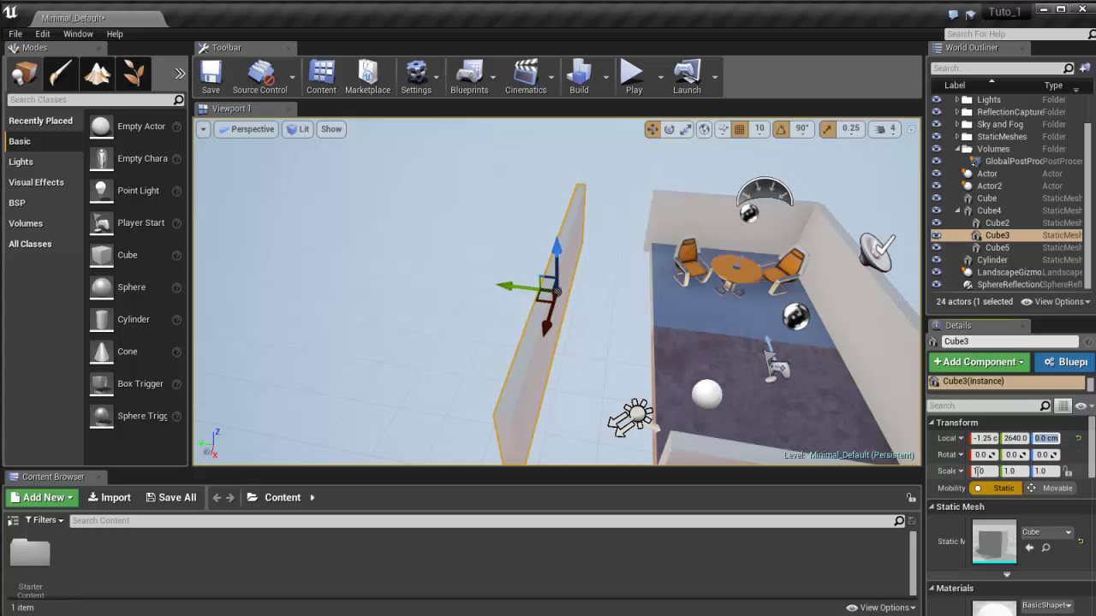
scroll(995, 469, "down", 3)
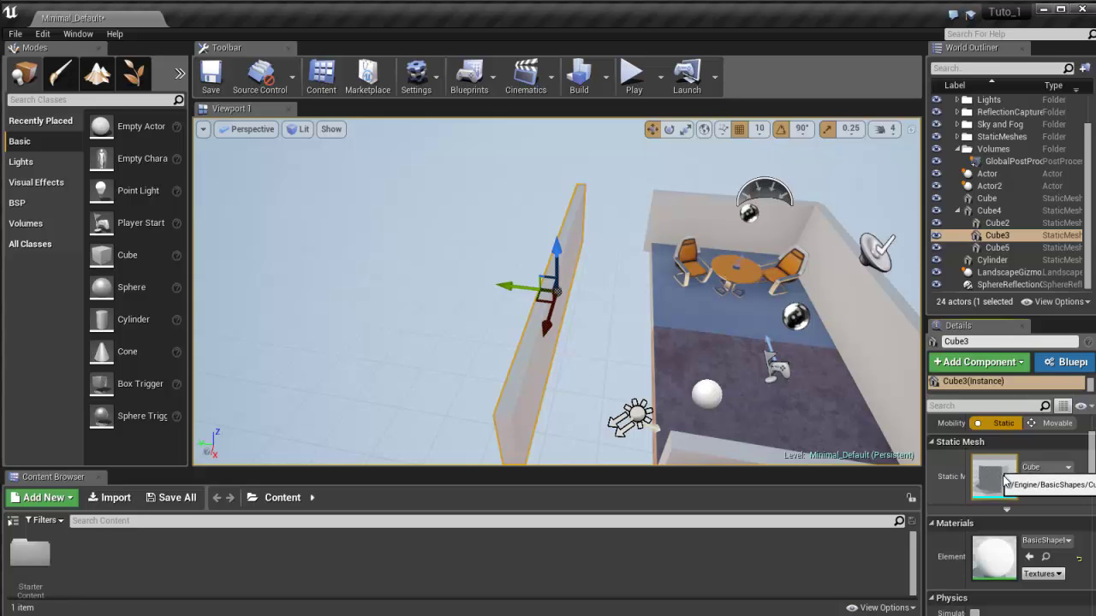
scroll(1003, 479, "down", 2)
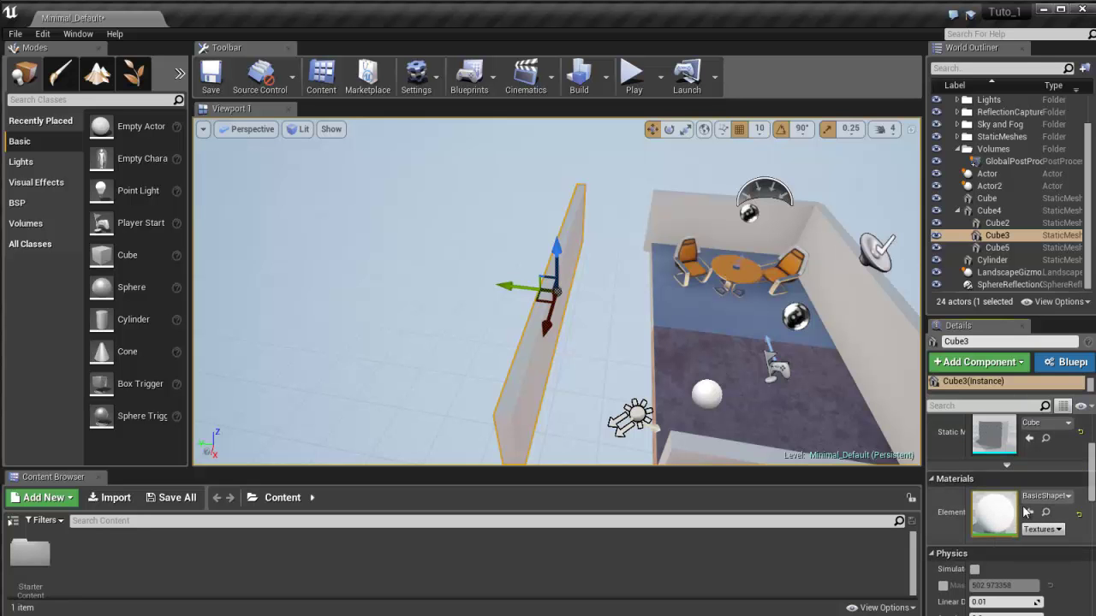
Step: Enable Simulate Physics for the Cube3 wall, play the level to test it, and stop the session
left_click_drag(661, 342, 569, 318, "alt")
scroll(1004, 514, "down", 3)
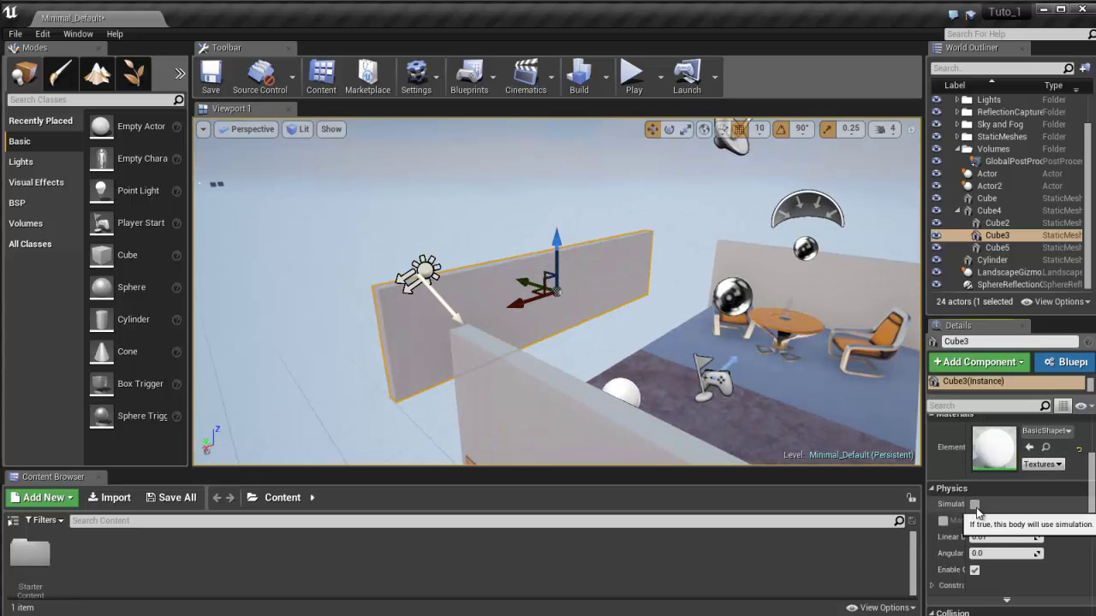
left_click(975, 505)
left_click(632, 75)
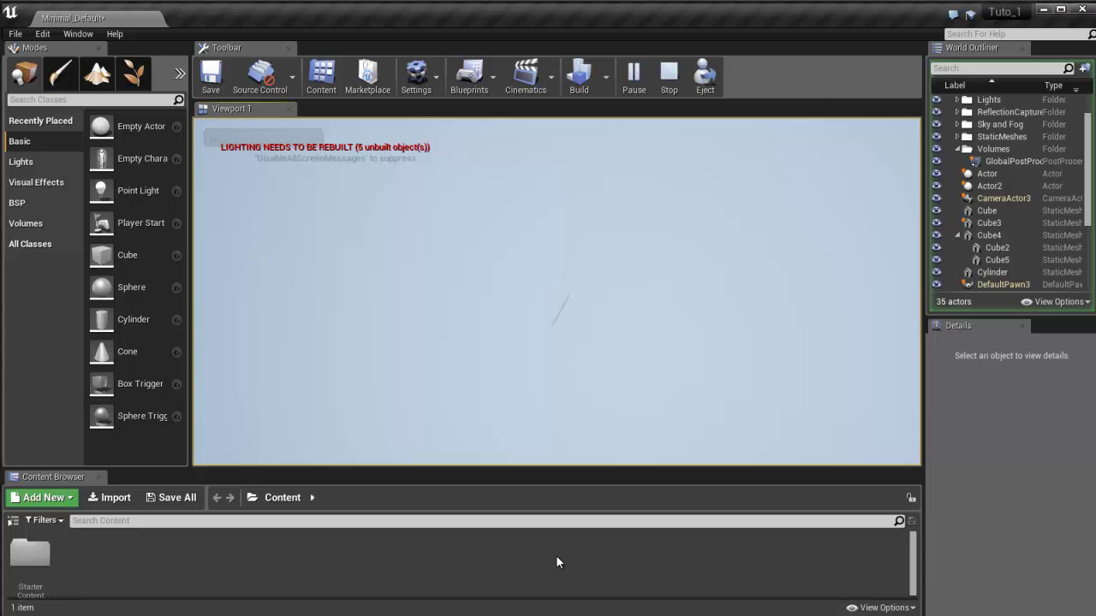
key("Escape")
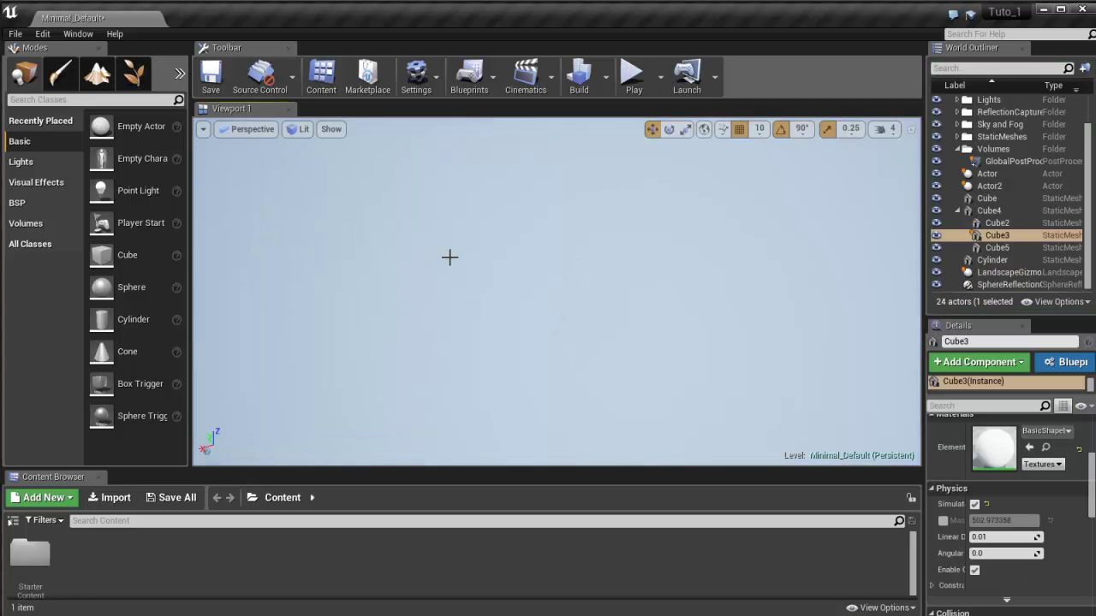
Step: Move the Cube3 wall to about Y 4360 and Z 480, play the level to test its physics, and stop
scroll(528, 274, "down", 10)
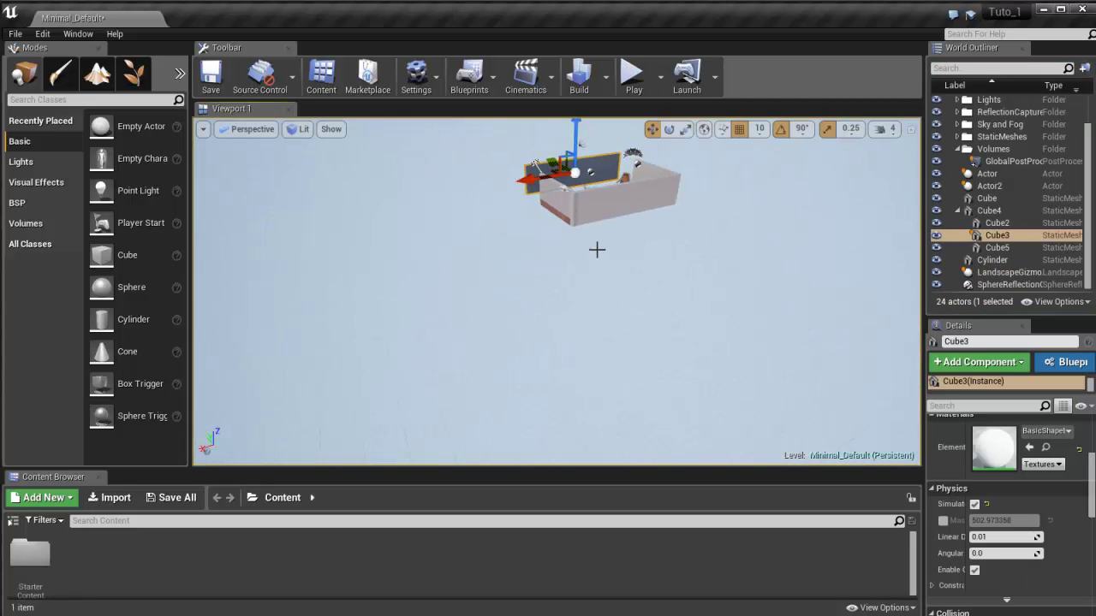
right_click_drag(596, 249, 606, 208)
left_click_drag(557, 214, 578, 53)
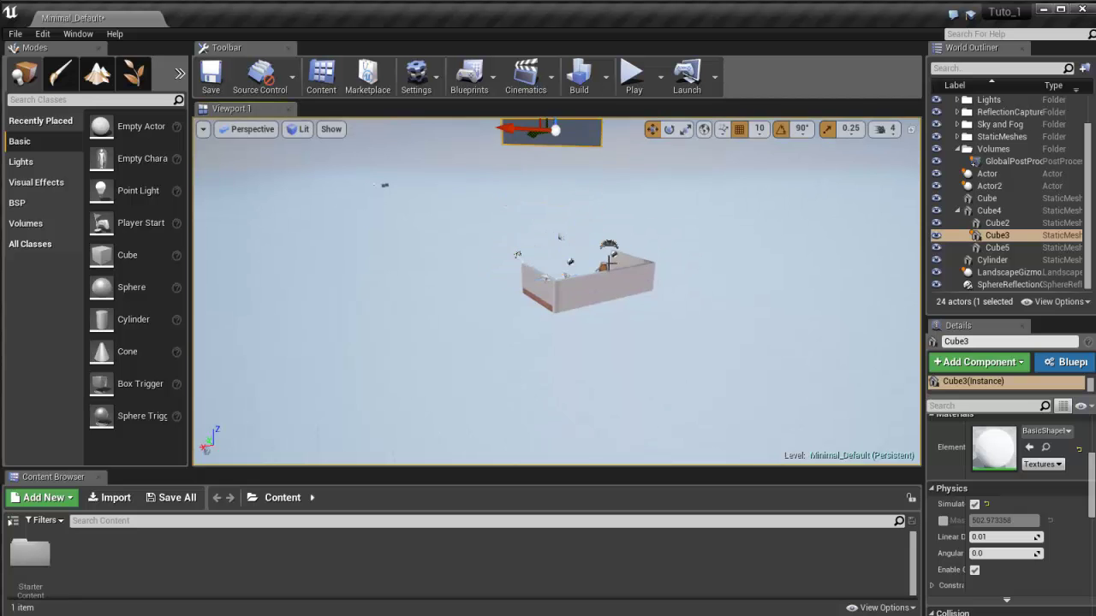
right_click_drag(582, 287, 582, 210)
left_click_drag(597, 328, 446, 284, "alt")
left_click(633, 77)
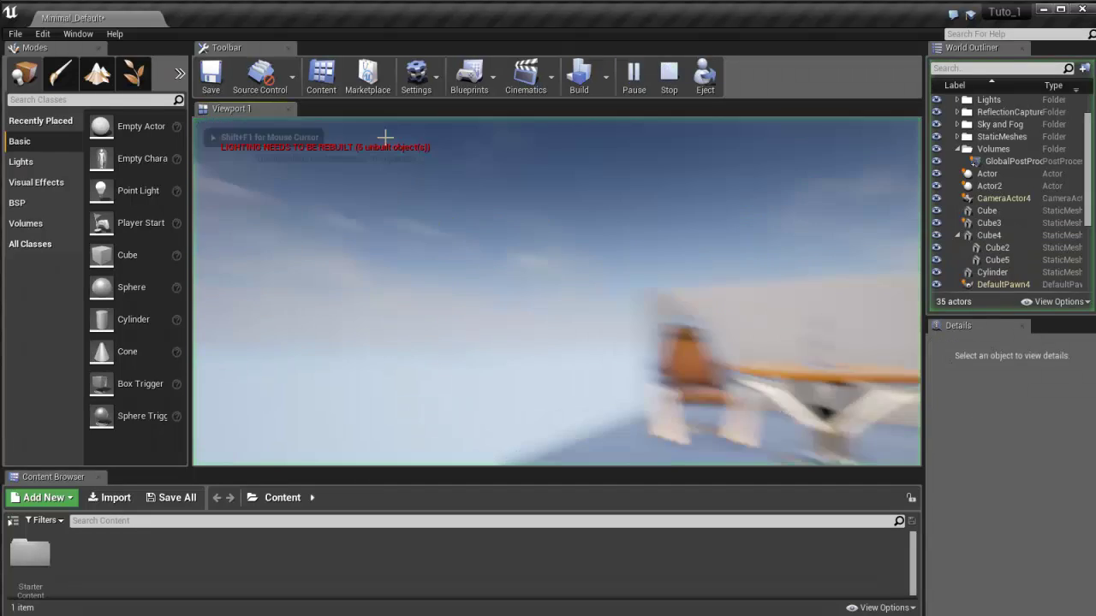
key("Escape")
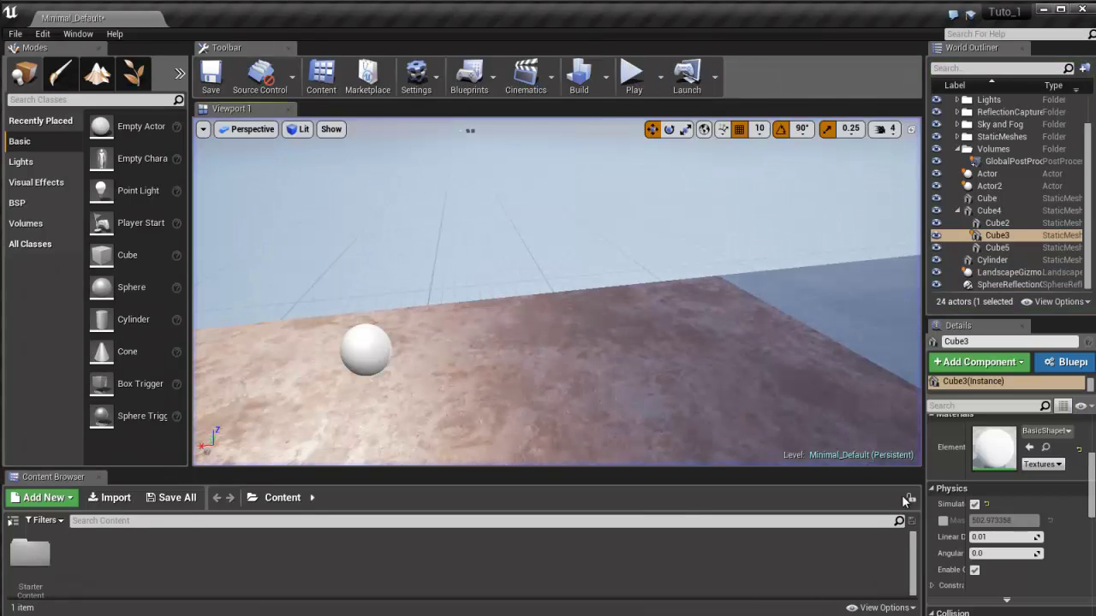
Step: Examine Cube3's collision, lighting, rendering, tags, and actor properties, and look at the components that can be added
scroll(986, 507, "down", 3)
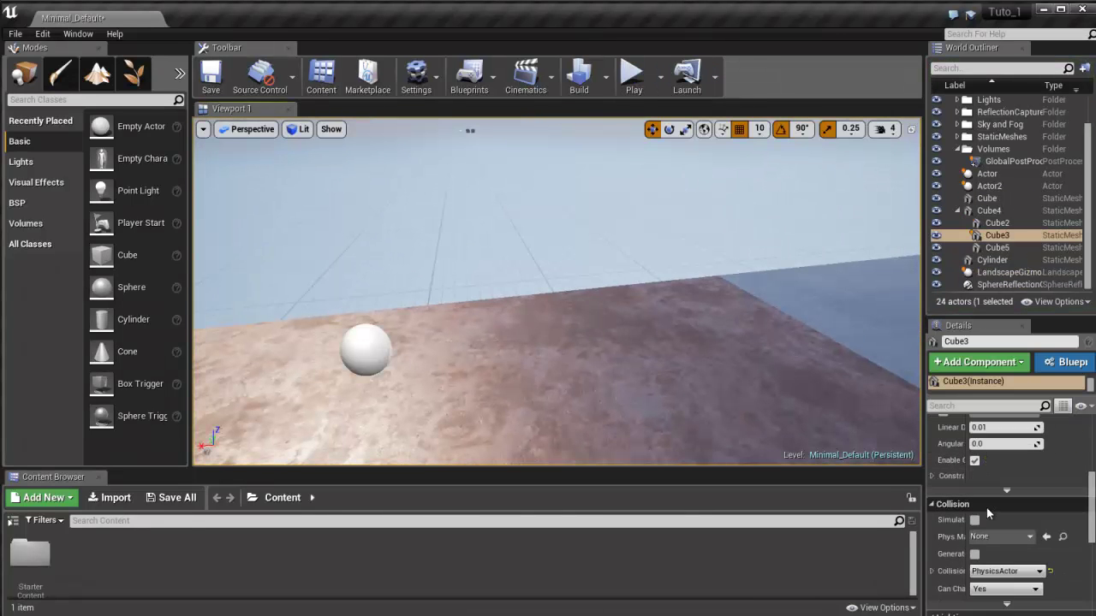
scroll(973, 498, "down", 1)
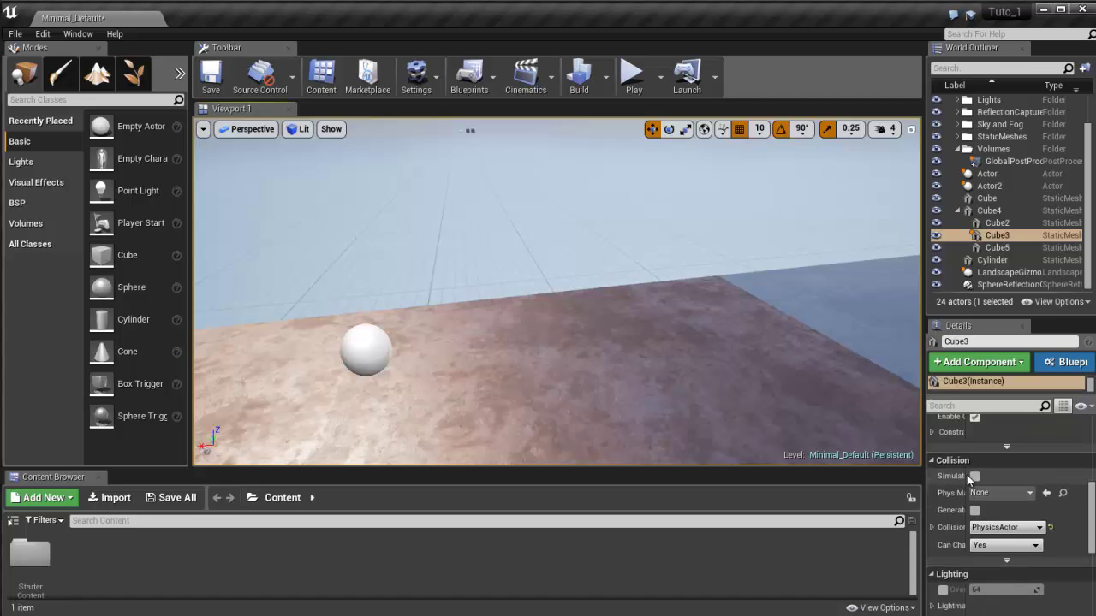
scroll(965, 476, "down", 8)
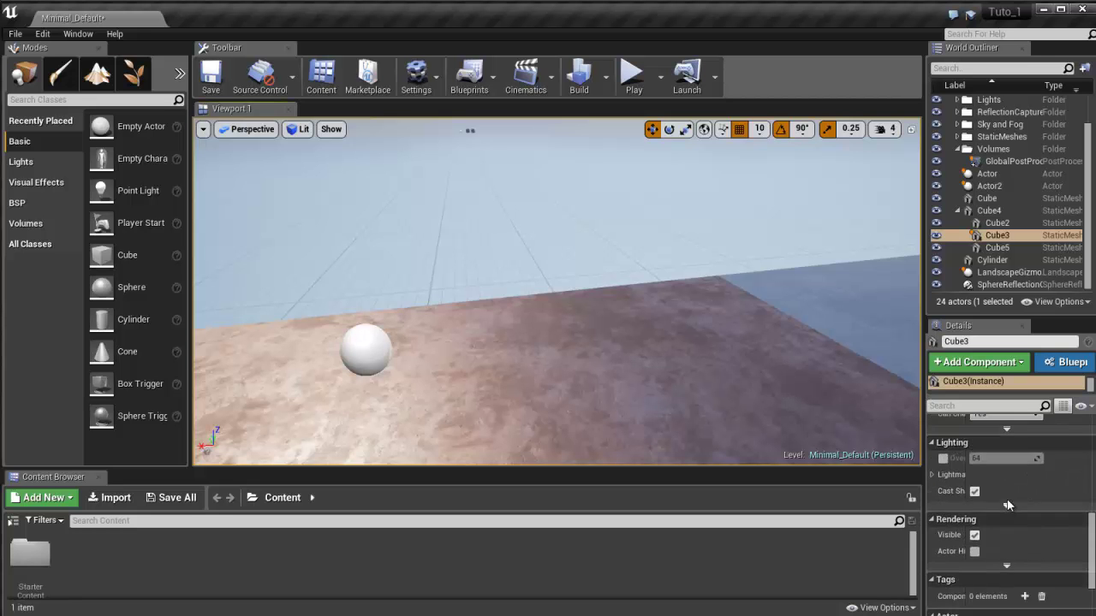
scroll(1013, 519, "down", 3)
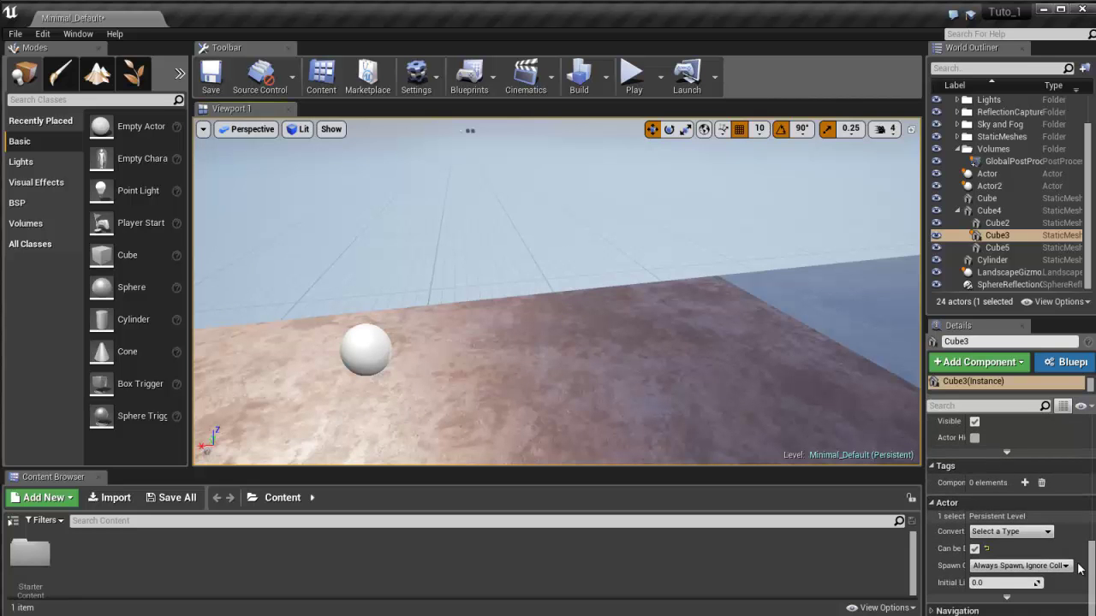
left_click_drag(1091, 571, 1093, 449)
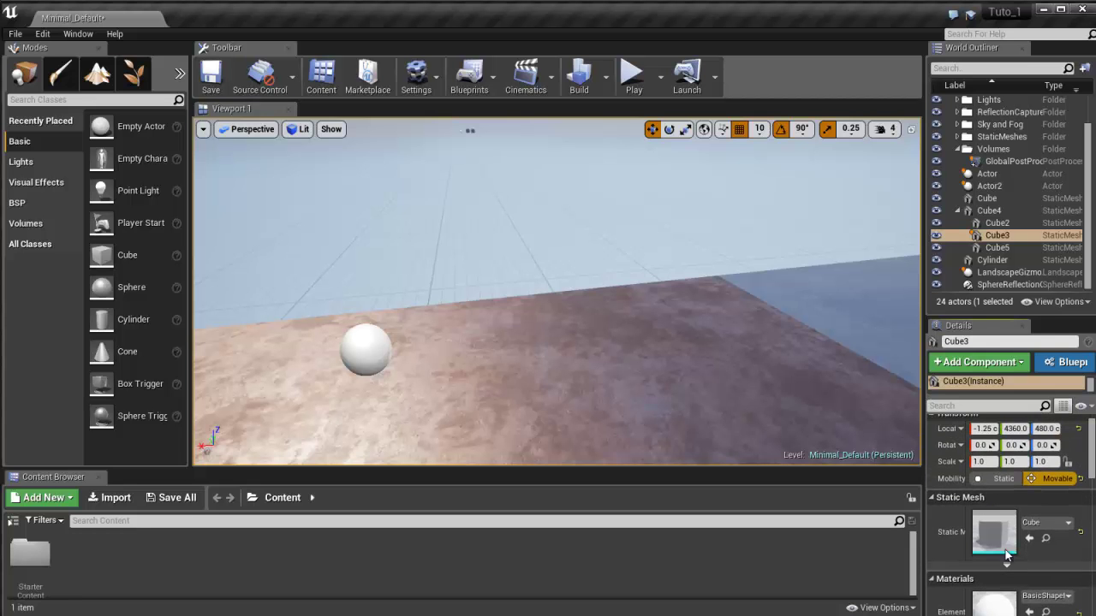
left_click(1022, 363)
left_click(843, 546)
Step: Show the Content Browser's folder tree and open the StarterContent folder
right_click_drag(508, 334, 482, 345)
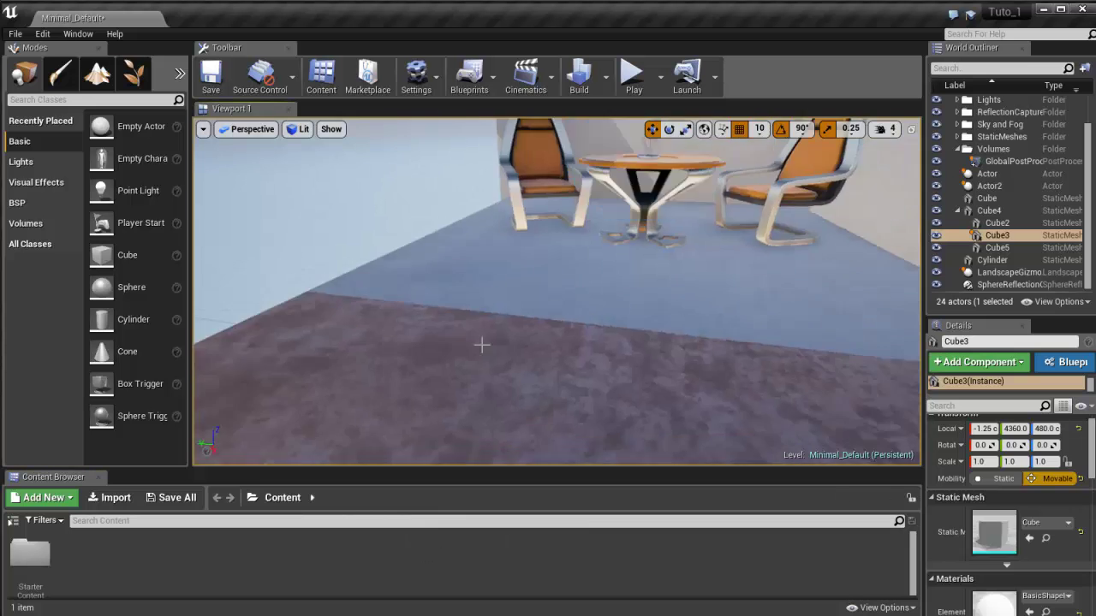
scroll(445, 347, "down", 6)
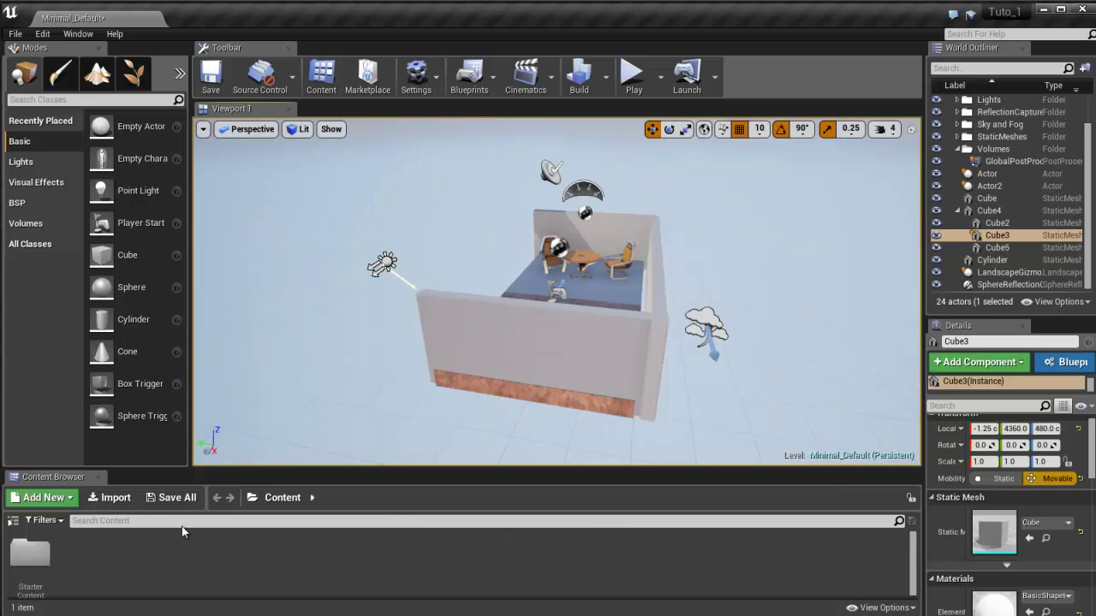
left_click(13, 521)
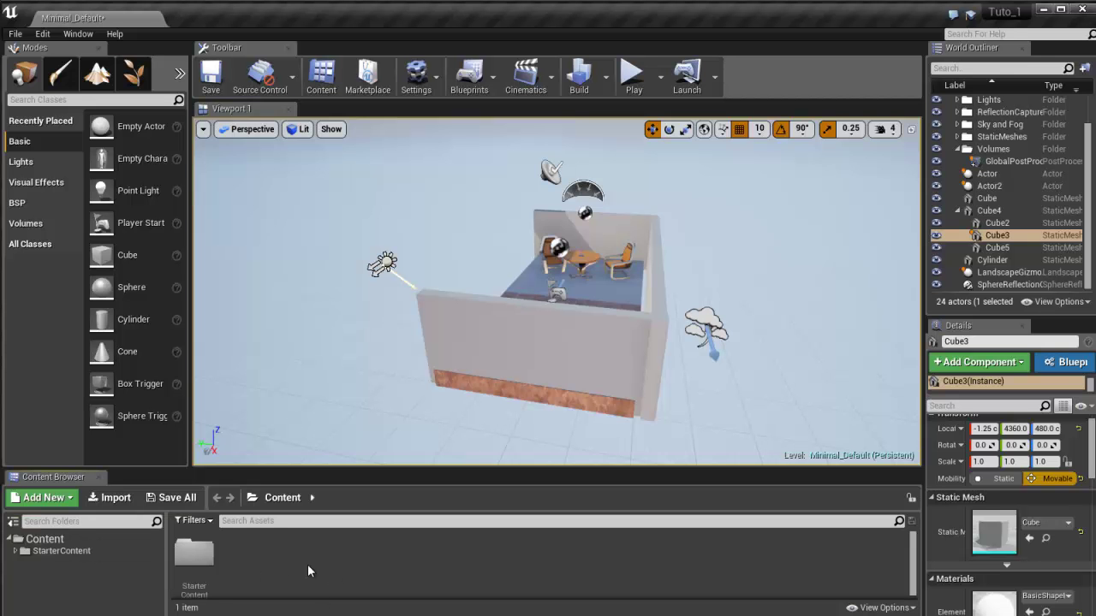
left_click_drag(371, 355, 168, 520, "alt")
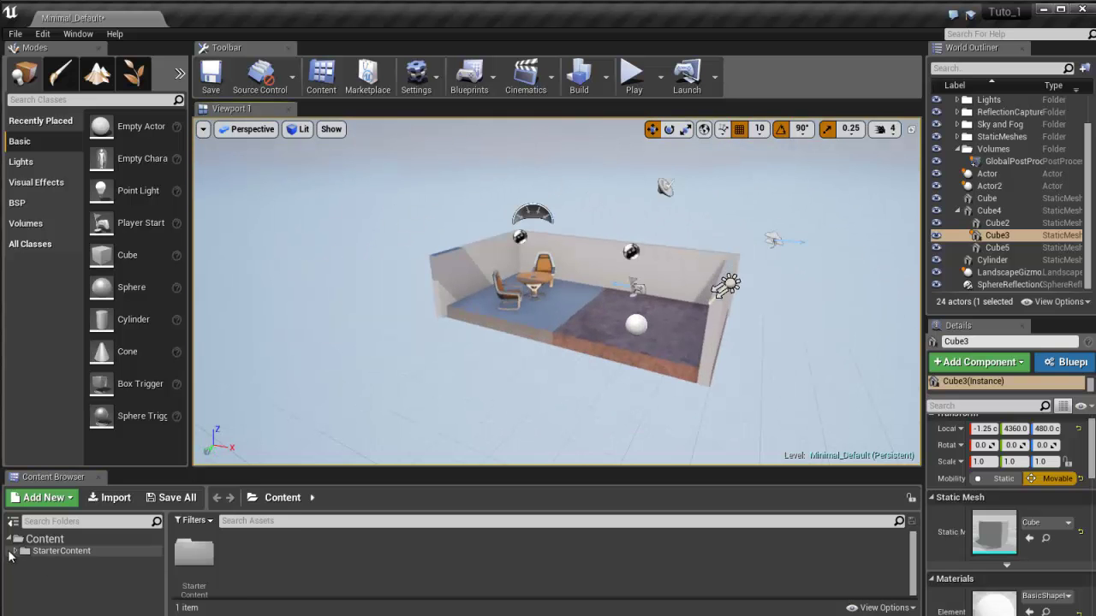
left_click(19, 551)
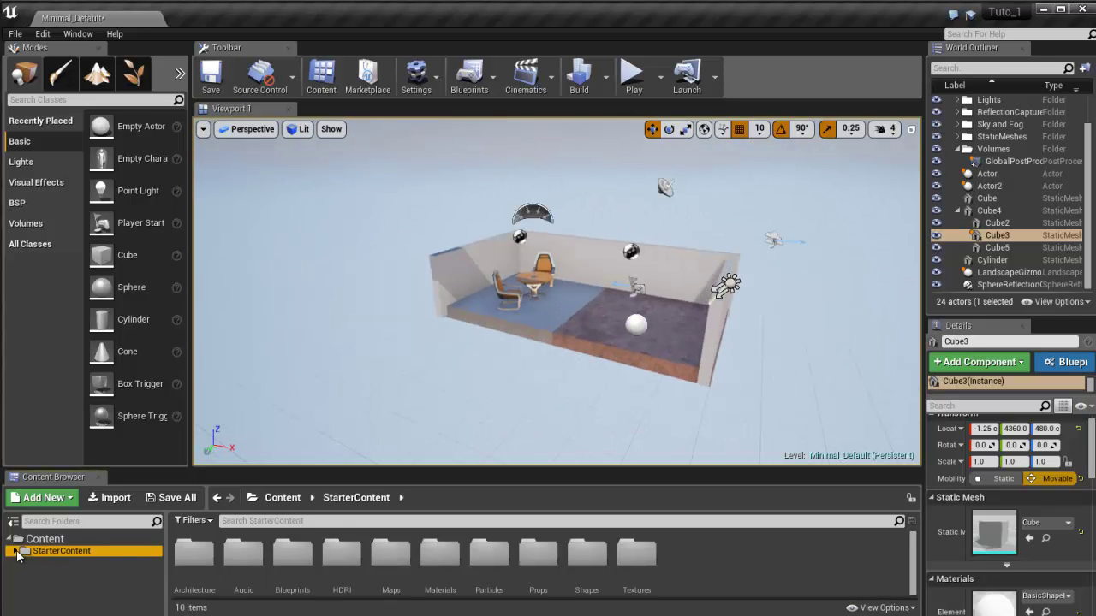
Step: Expand the StarterContent folder in the Content Browser's folder tree and open its Props folder
left_click(17, 552)
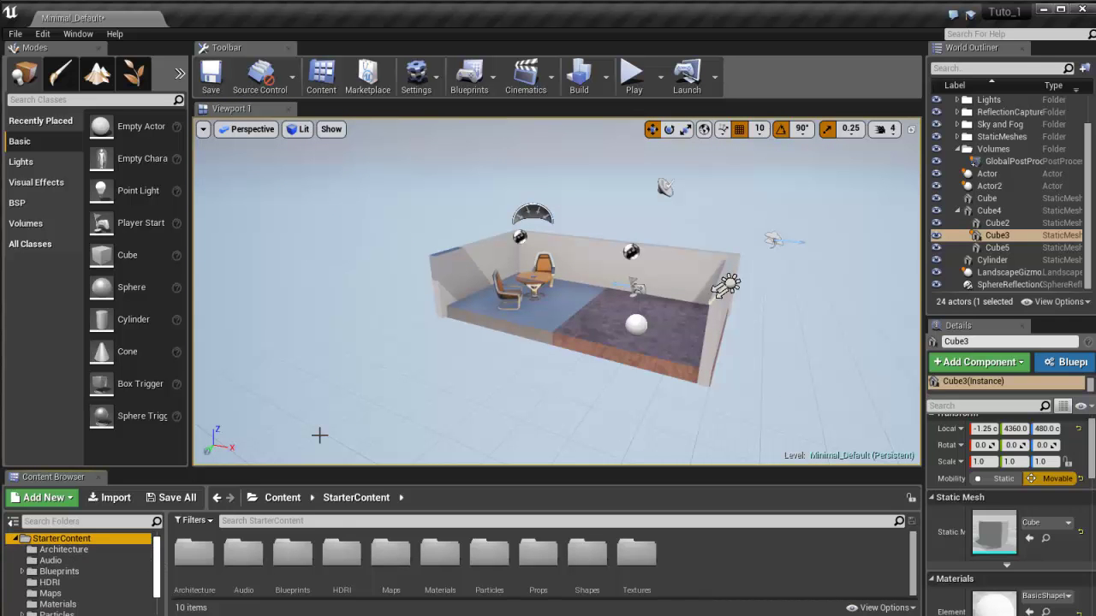
scroll(505, 273, "up", 8)
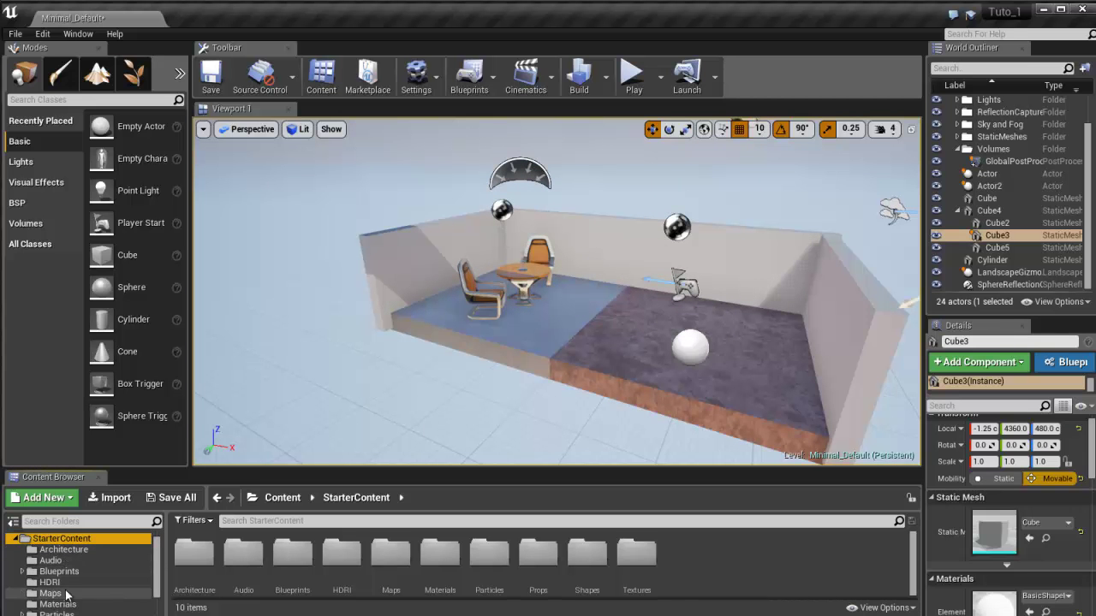
scroll(66, 591, "down", 2)
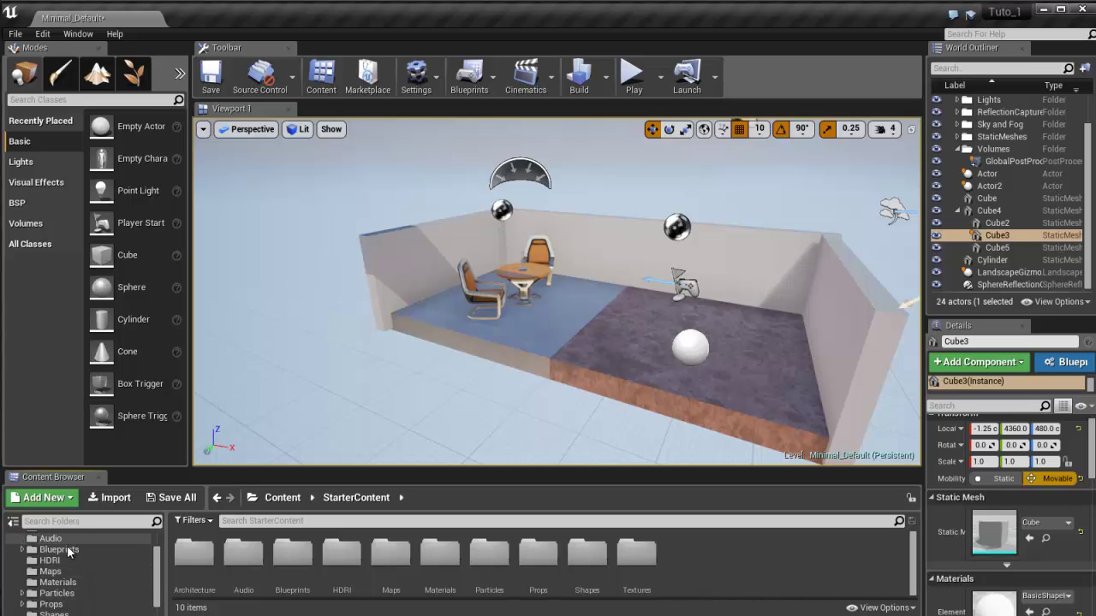
scroll(78, 564, "down", 1)
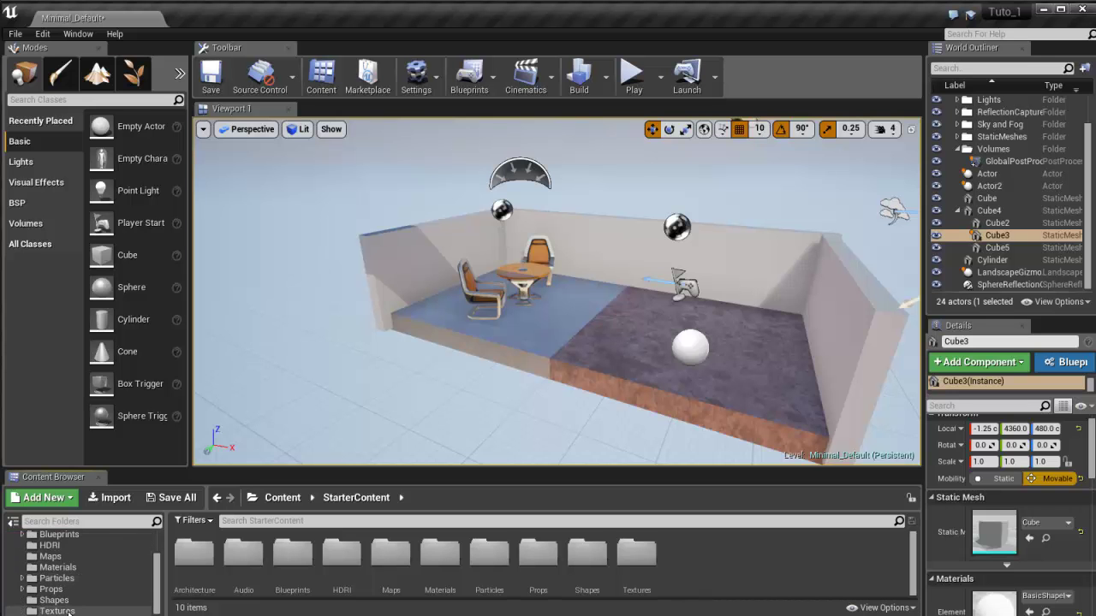
left_click(53, 590)
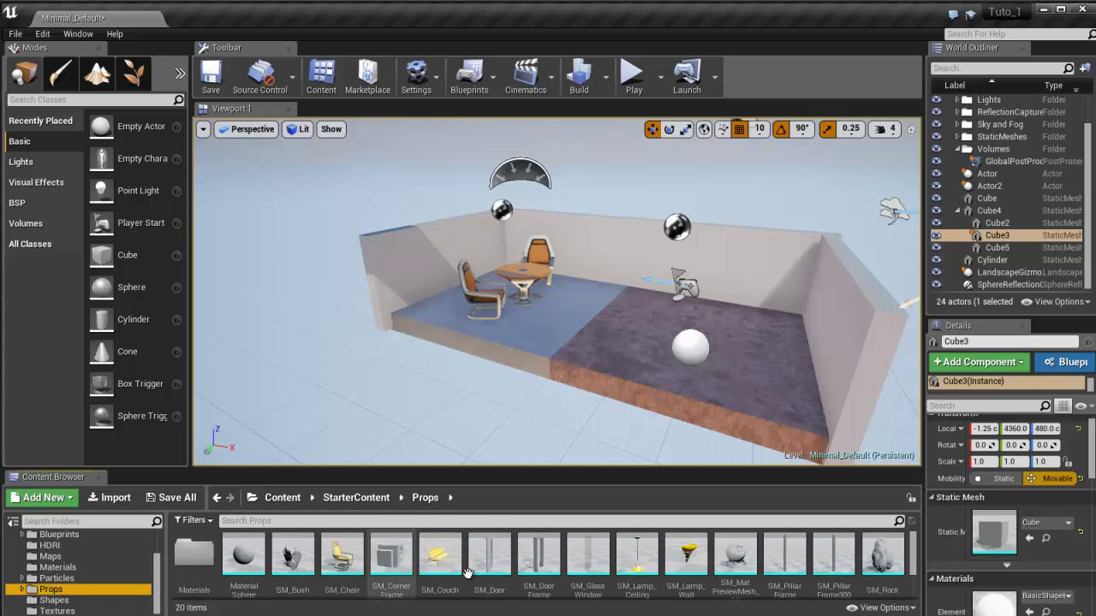
Step: Place the SM_Couch, SM_Lamp_Ceiling, SM_MatPreviewMesh_02 and SM_Rock props on the room's floor
scroll(539, 448, "up", 2)
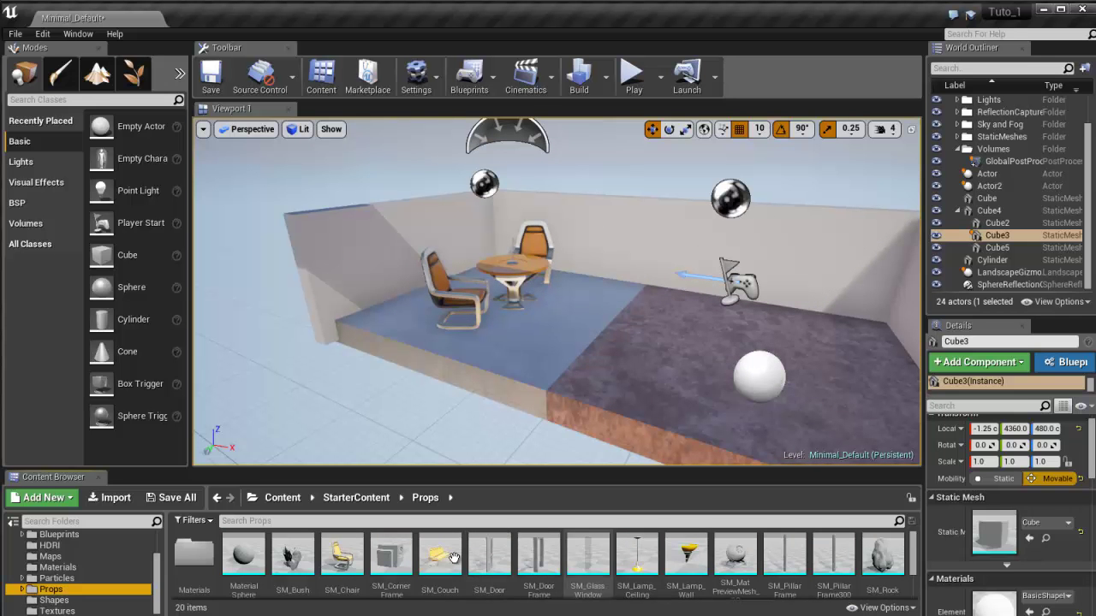
left_click_drag(439, 555, 579, 343)
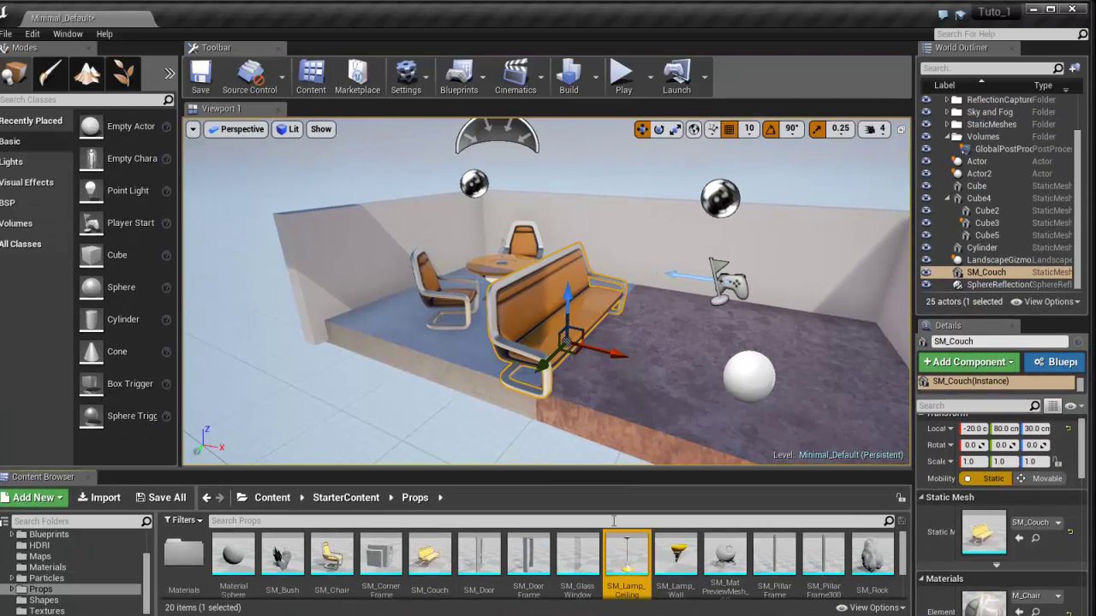
left_click_drag(636, 555, 672, 370)
left_click_drag(685, 321, 718, 193)
left_click_drag(725, 555, 775, 360)
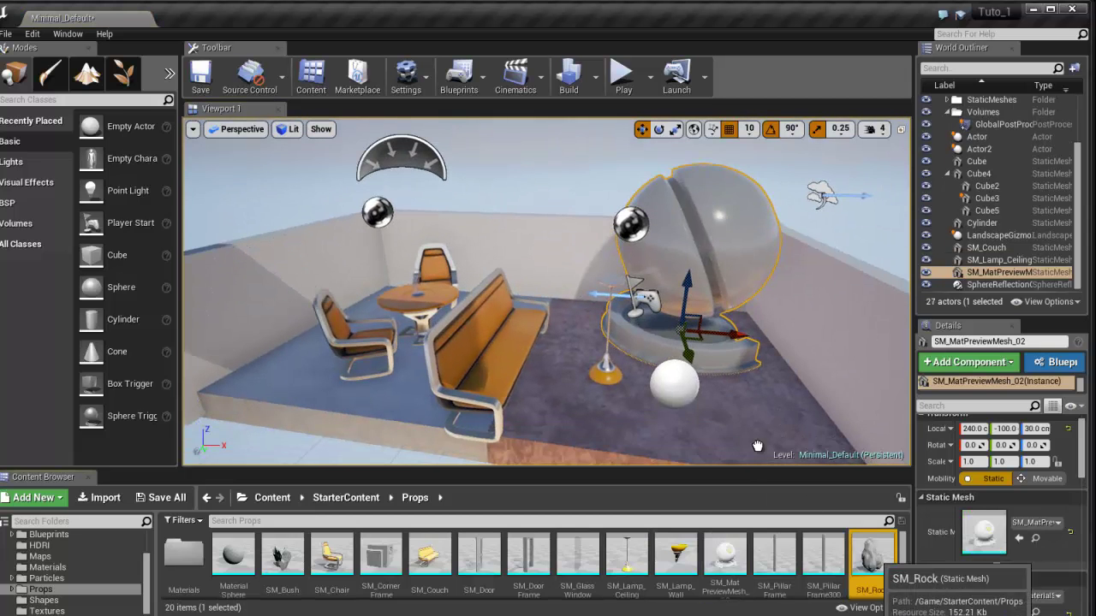
left_click_drag(873, 555, 720, 419)
Step: Place SM_Statue near the front of the blue floor and SM_WindowFrame beside the couch, raising the window frame to Z 120
scroll(908, 570, "down", 3)
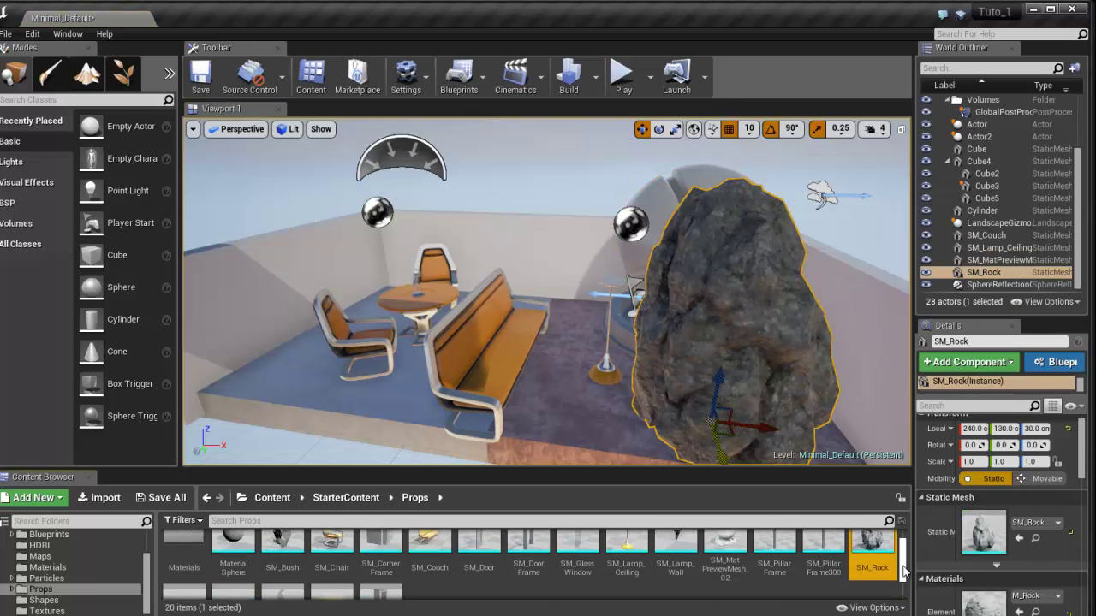
left_click_drag(282, 557, 295, 376)
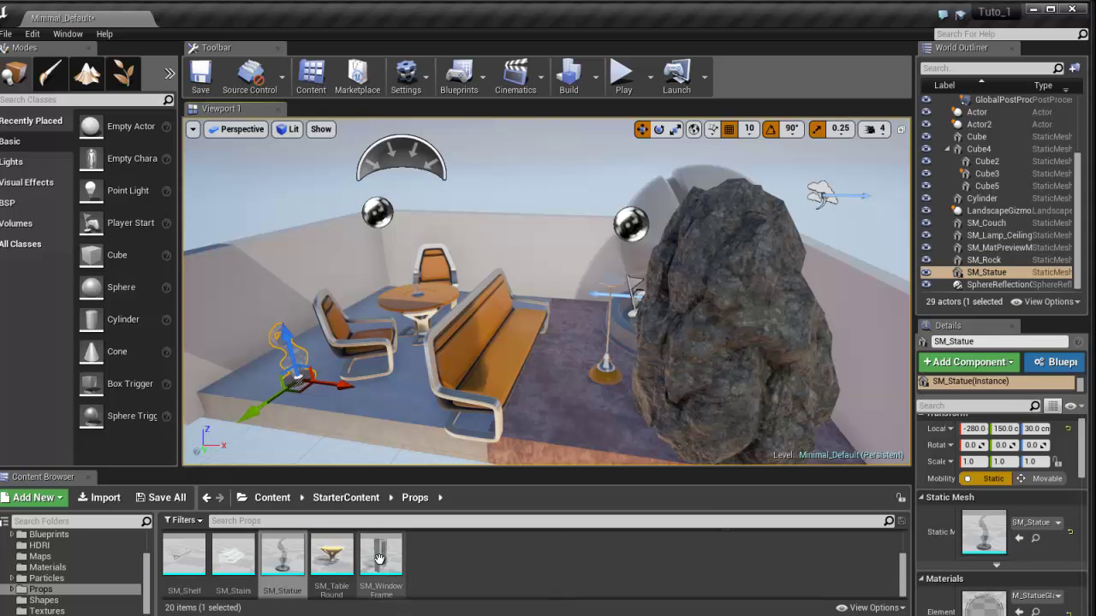
left_click_drag(381, 557, 552, 359)
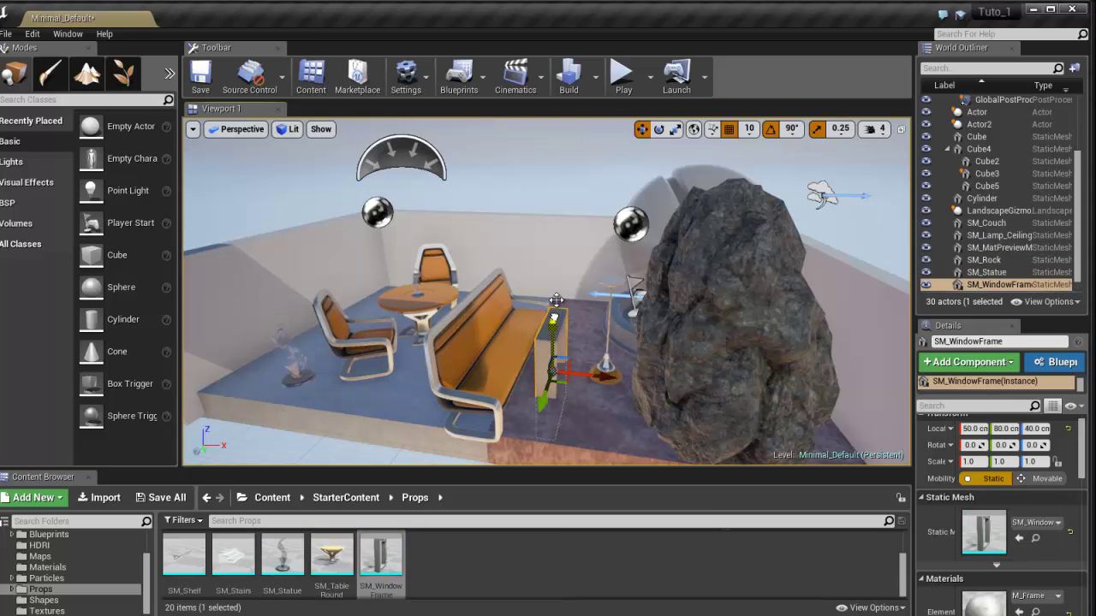
mouse_move(595, 320)
left_mouse_down()
mouse_move(520, 317)
mouse_move(596, 322)
left_mouse_up()
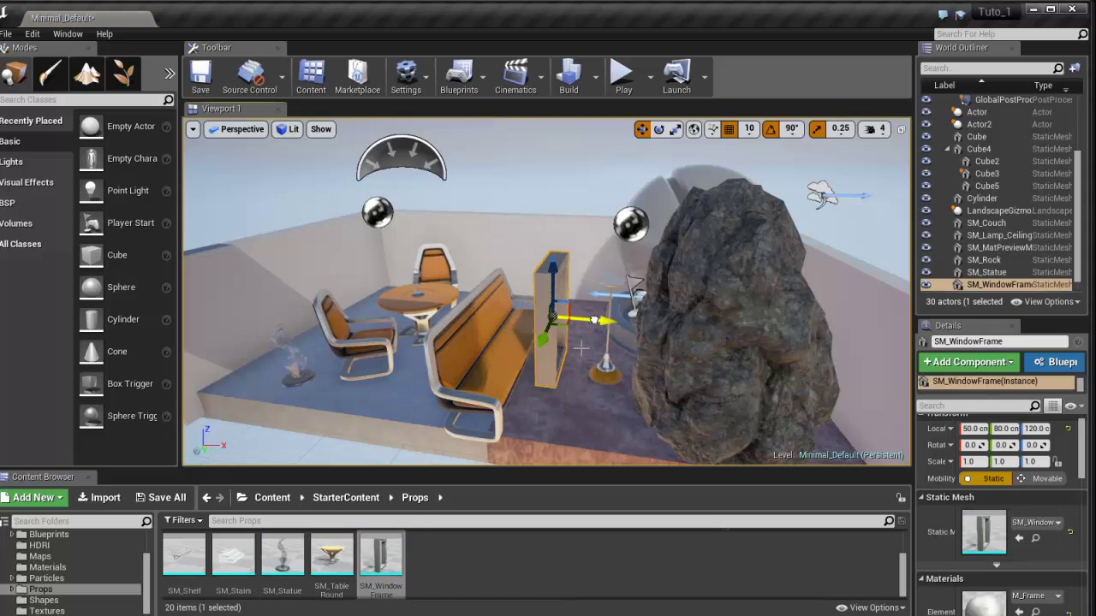
Step: Select the blue floor section of the room in the level
right_click_drag(576, 367, 563, 399)
scroll(572, 348, "down", 7)
left_click_drag(572, 349, 560, 320, "alt")
left_click(553, 342)
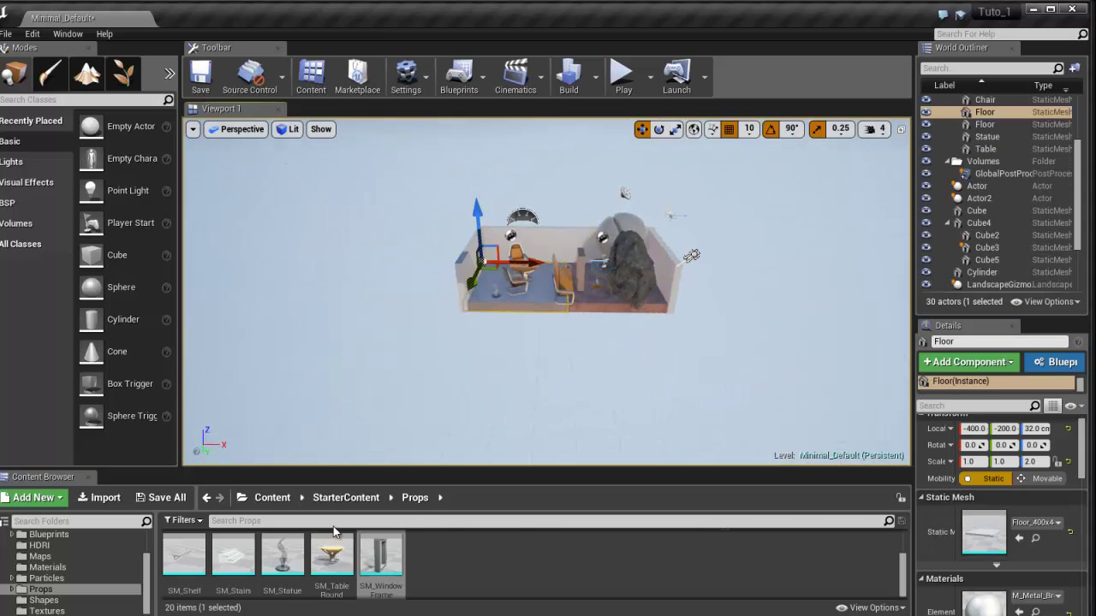
Step: Collapse the StarterContent folder in the Content Browser's folder tree
left_click(129, 589)
left_click_drag(148, 574, 155, 537)
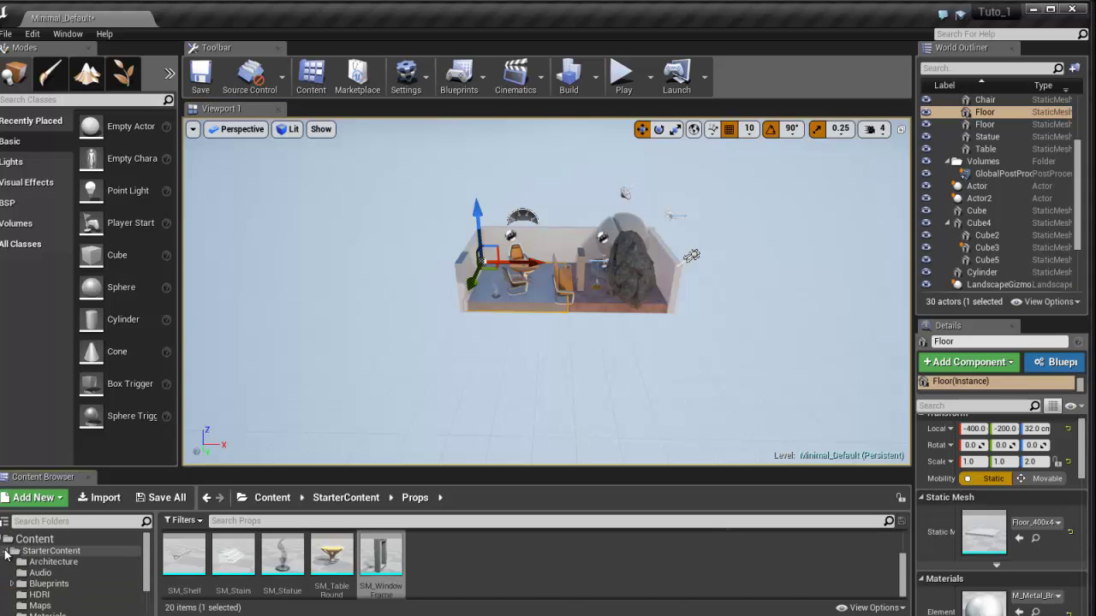
left_click(6, 552)
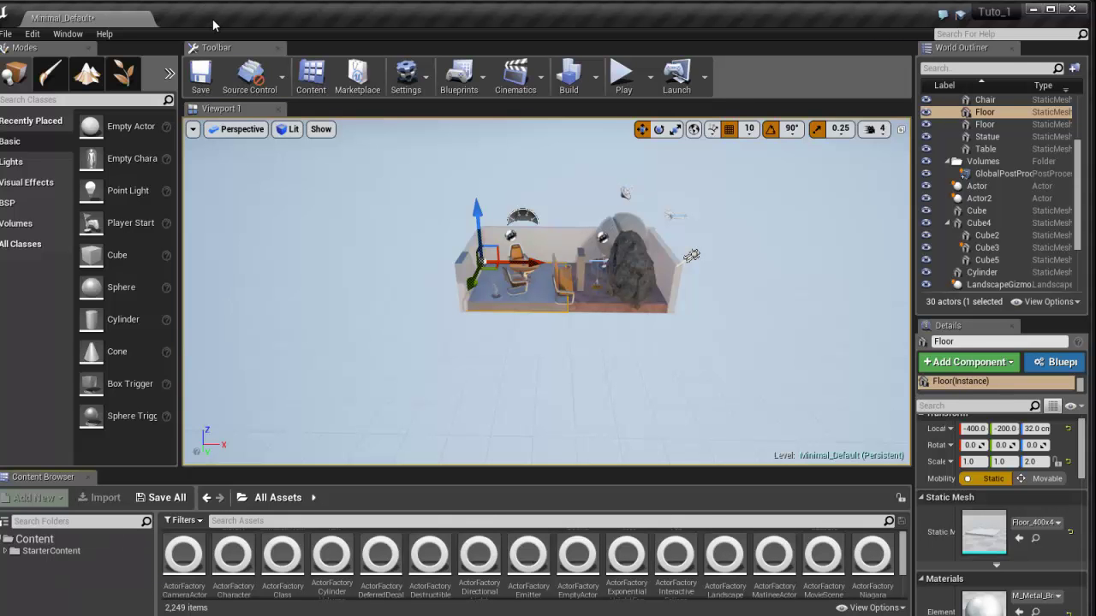
left_click_drag(211, 17, 218, 17)
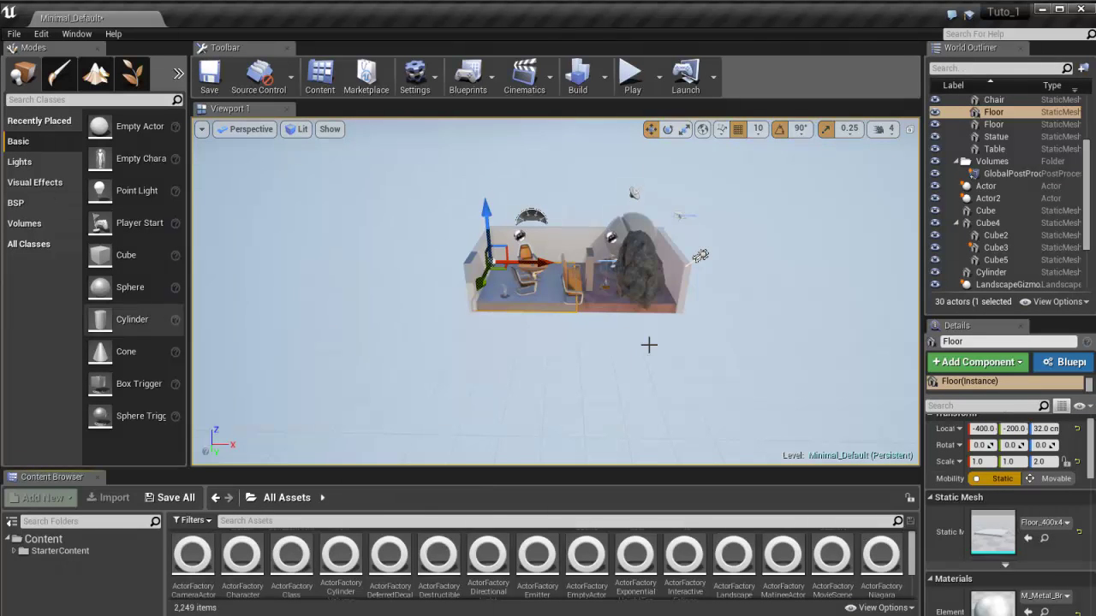
left_click_drag(702, 245, 630, 286, "alt")
right_click_drag(599, 302, 584, 324, "alt")
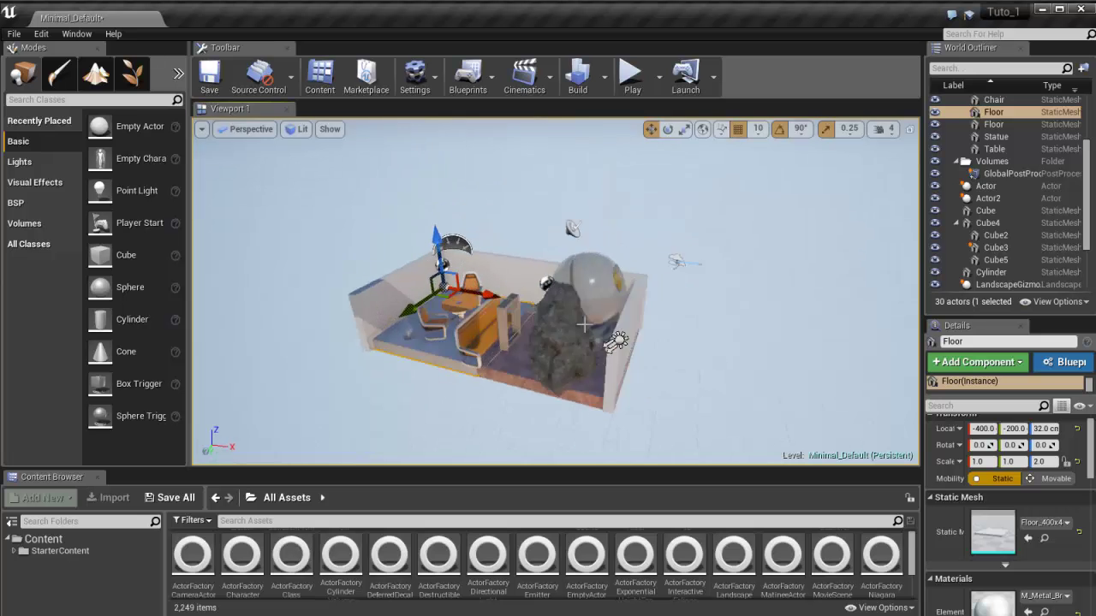
left_click_drag(584, 324, 651, 299, "alt")
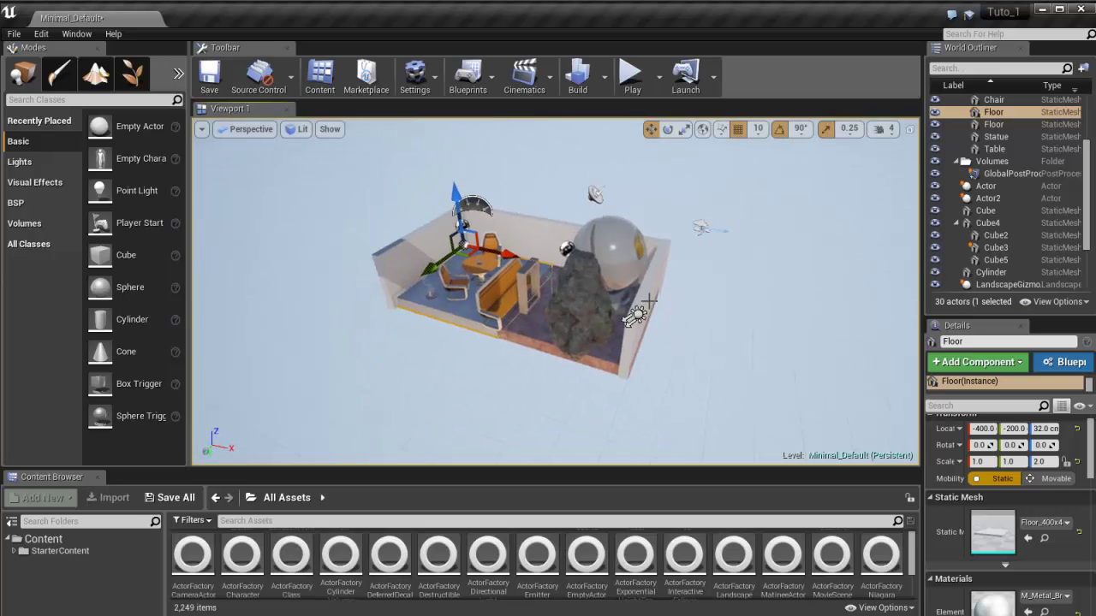
scroll(650, 302, "up", 3)
scroll(575, 308, "up", 3)
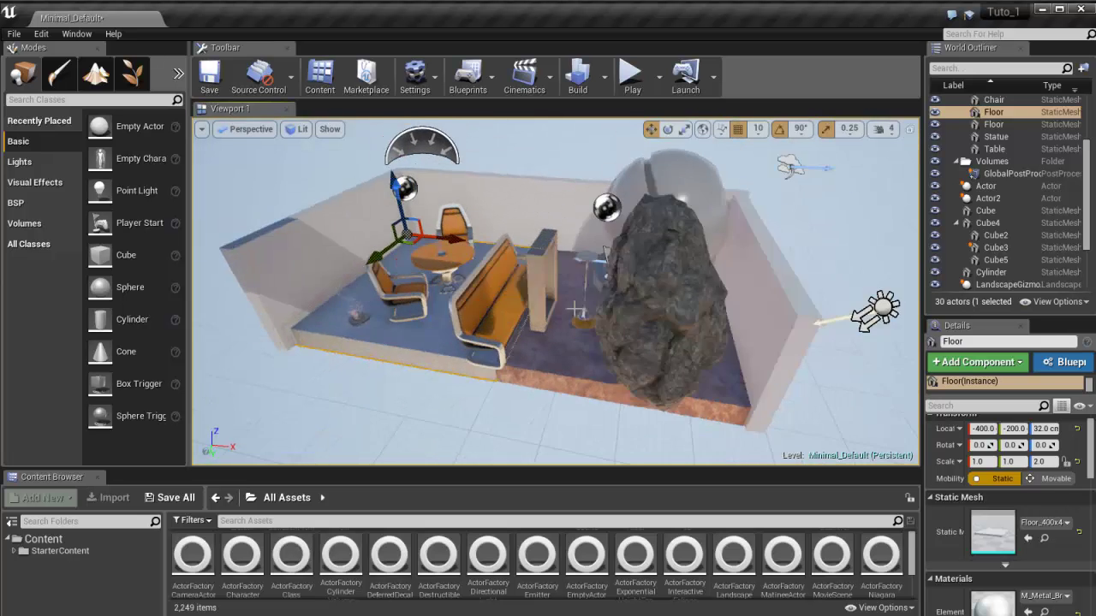
left_click_drag(575, 309, 560, 272, "alt")
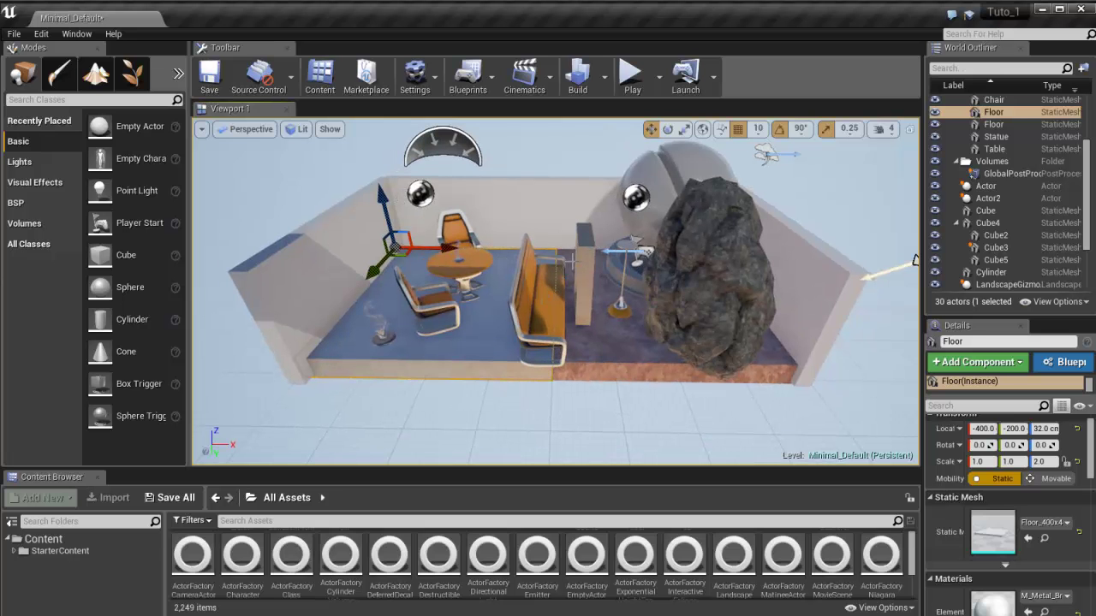